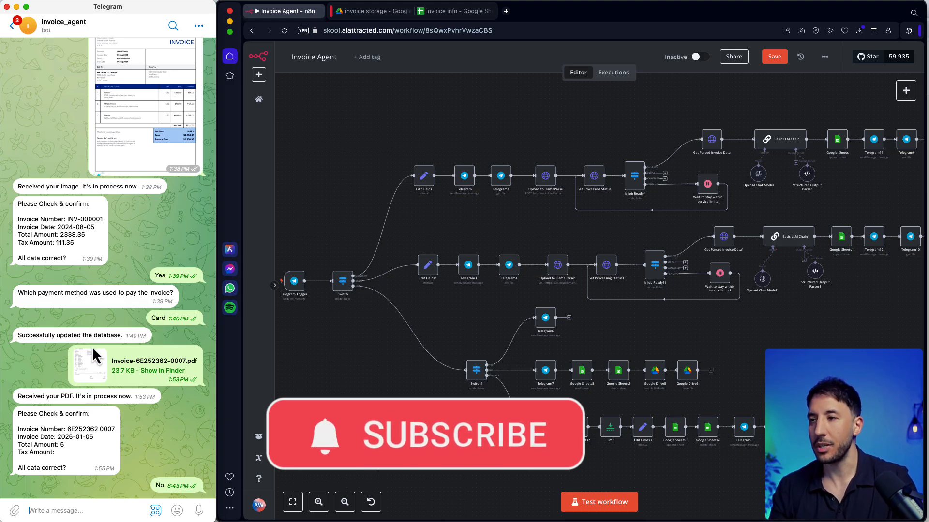
{"action": "left_click", "coordinate": [286, 348]}
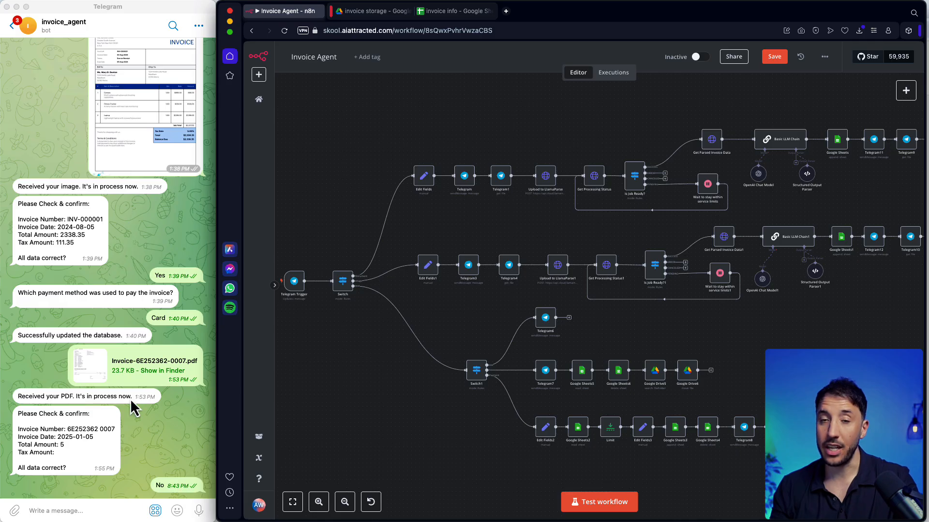
{"action": "left_click", "coordinate": [53, 508]}
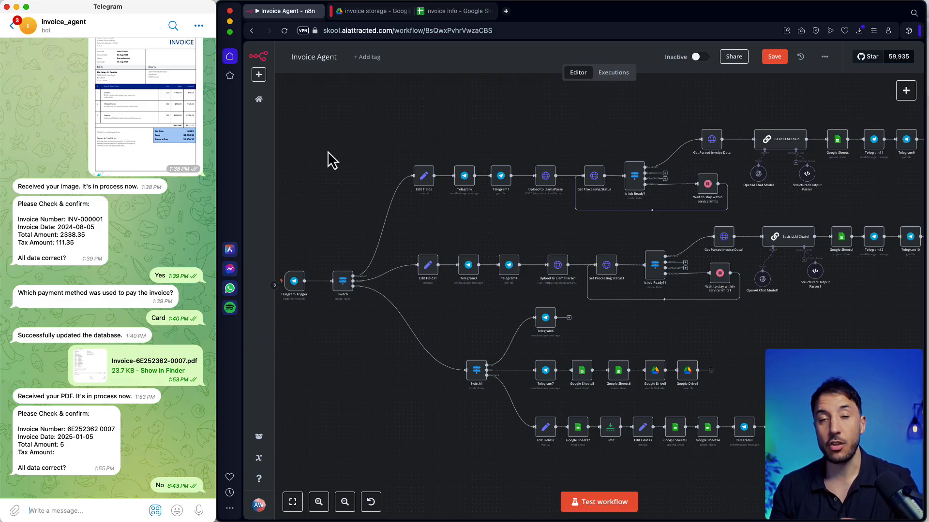
{"action": "mouse_move", "coordinate": [345, 140]}
{"action": "left_mouse_down"}
{"action": "mouse_move", "coordinate": [411, 296]}
{"action": "mouse_move", "coordinate": [346, 133]}
{"action": "left_mouse_up"}
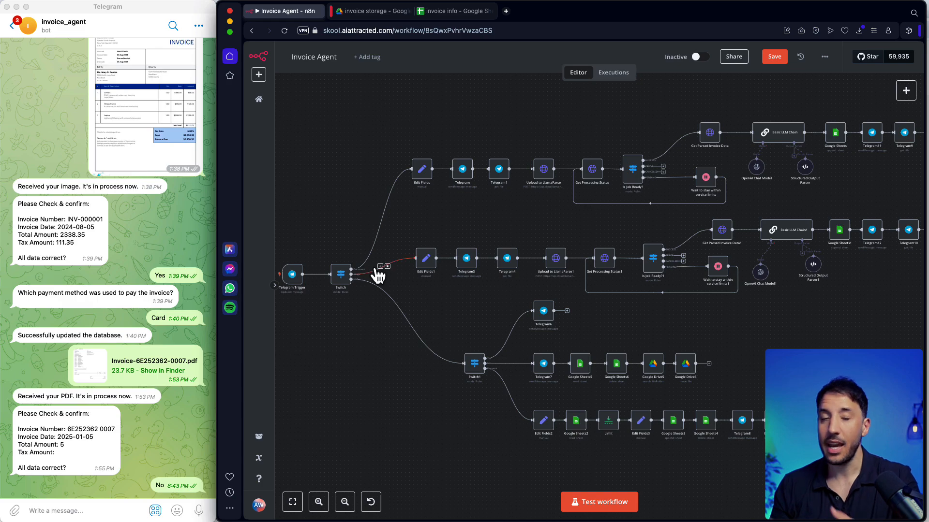
{"action": "left_click", "coordinate": [351, 404]}
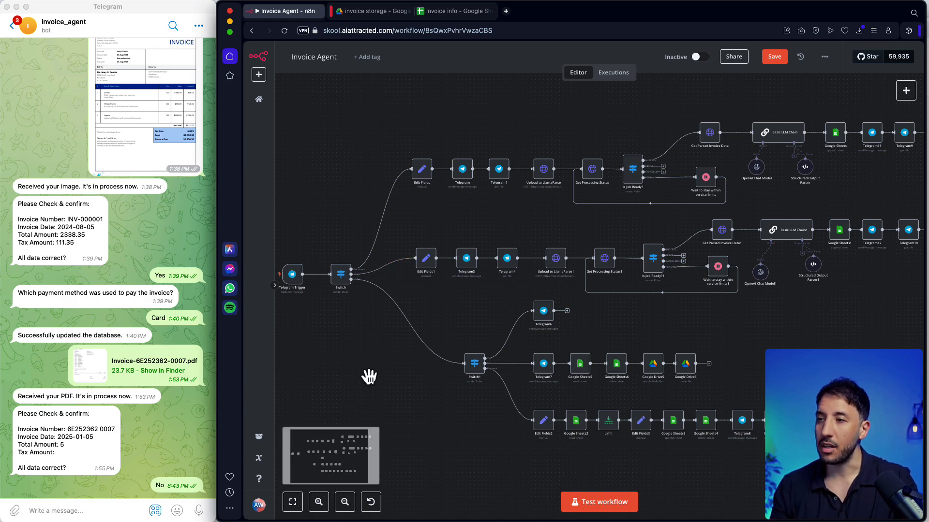
Step: Run the Invoice Agent test workflow on the pending No reply in the Telegram chat and clear the execution data
{"action": "left_click", "coordinate": [603, 502]}
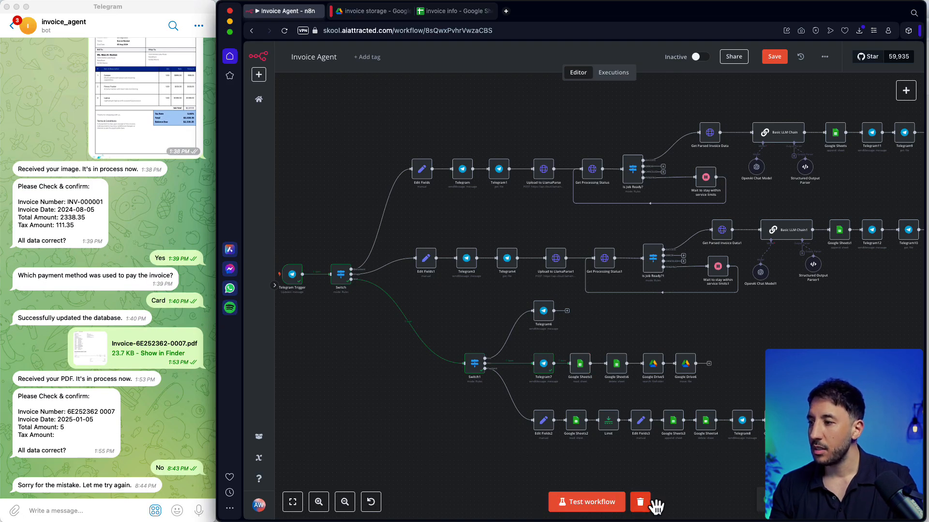
{"action": "left_click", "coordinate": [649, 503]}
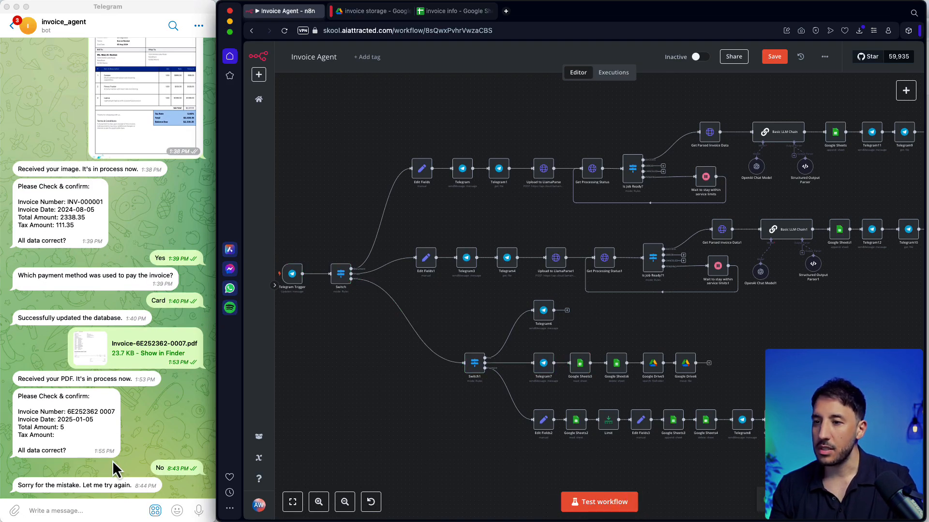
{"action": "left_click", "coordinate": [41, 511]}
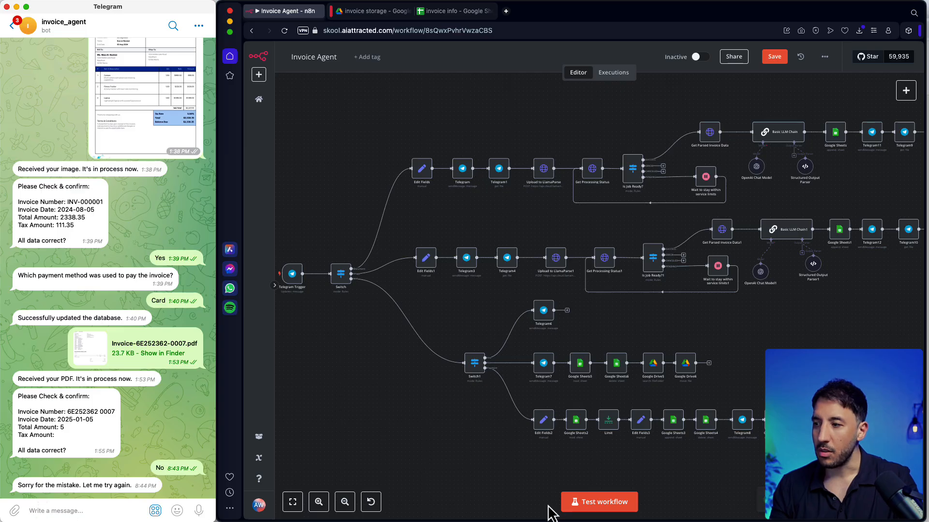
{"action": "left_click", "coordinate": [564, 507]}
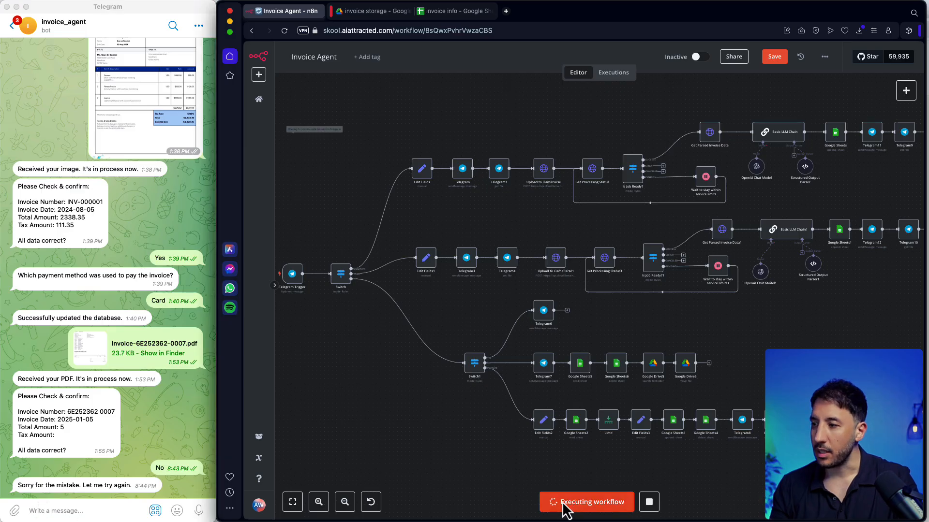
{"action": "left_click", "coordinate": [12, 513]}
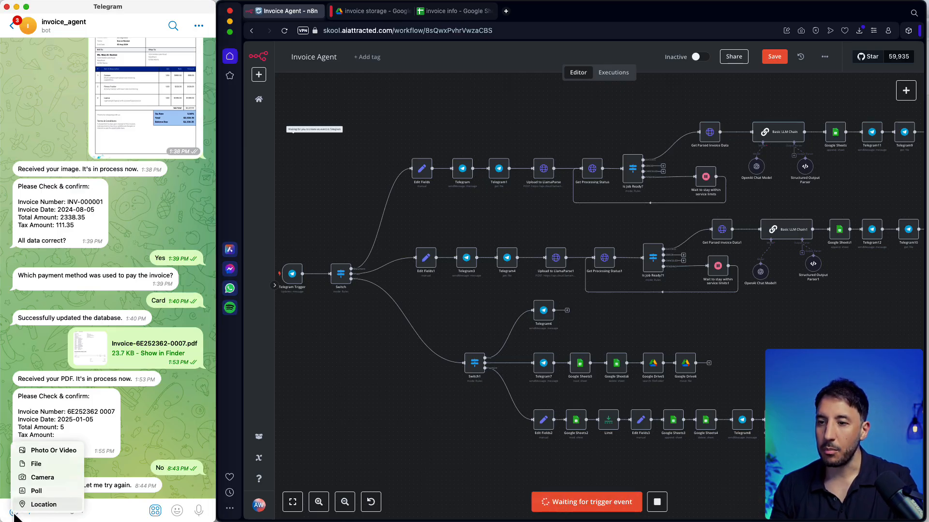
{"action": "left_click", "coordinate": [53, 450]}
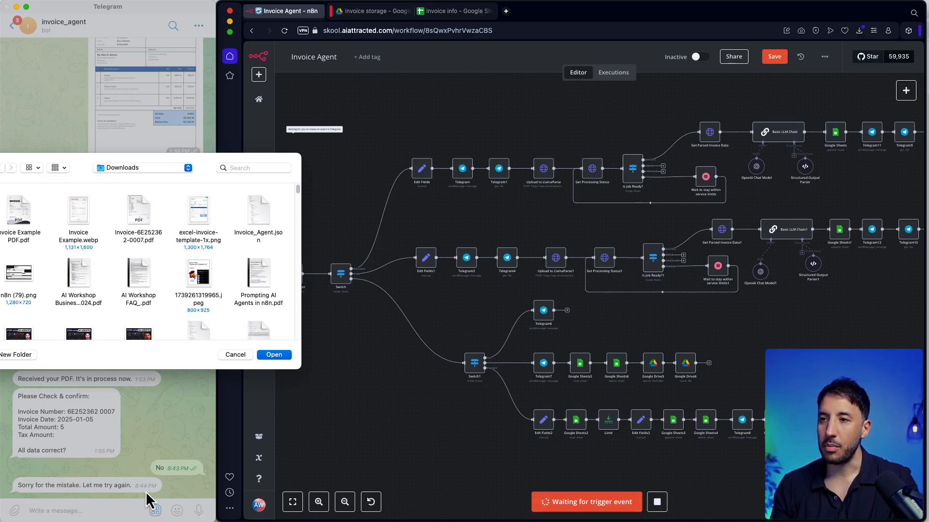
Step: Preview the invoice image excel-invoice-template-1x.png from the Downloads folder, examine its invoice details and totals, and close it
{"action": "left_click", "coordinate": [60, 520]}
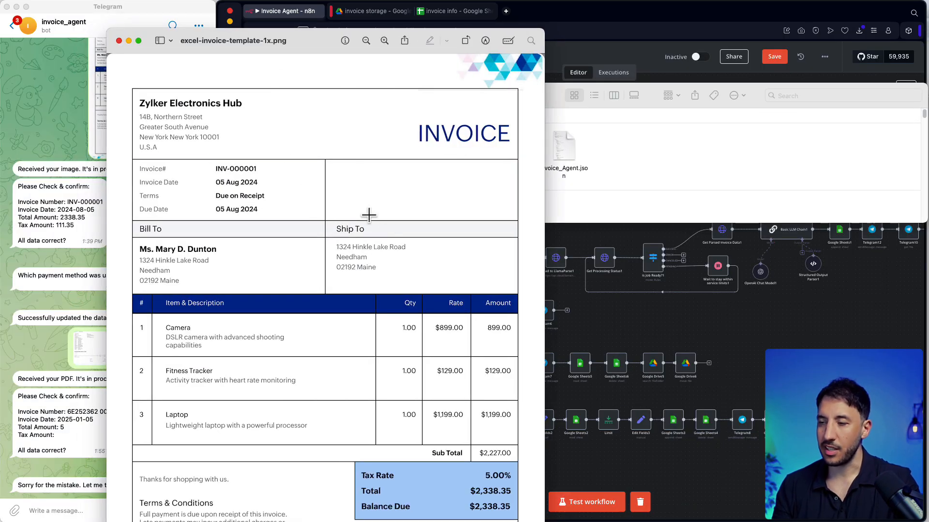
{"action": "left_click_drag", "start_coordinate": [308, 50], "coordinate": [334, 36]}
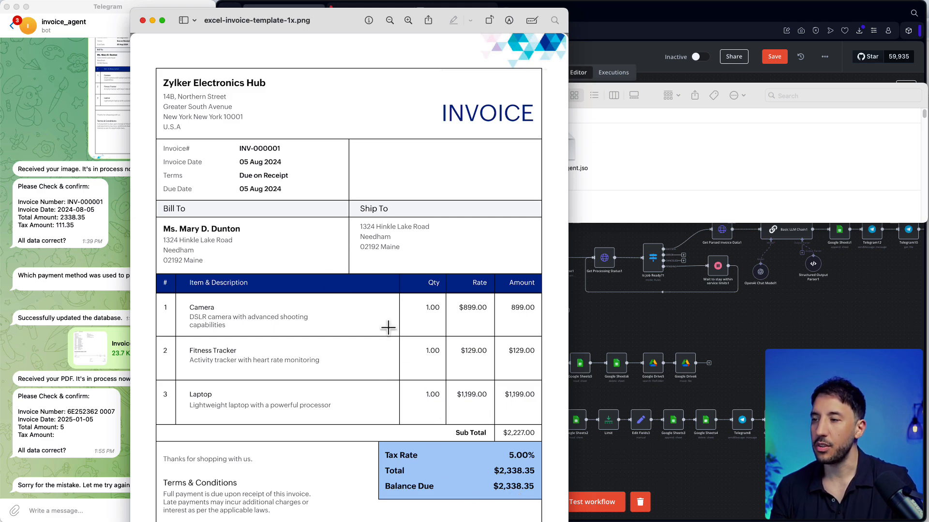
{"action": "left_click", "coordinate": [142, 21]}
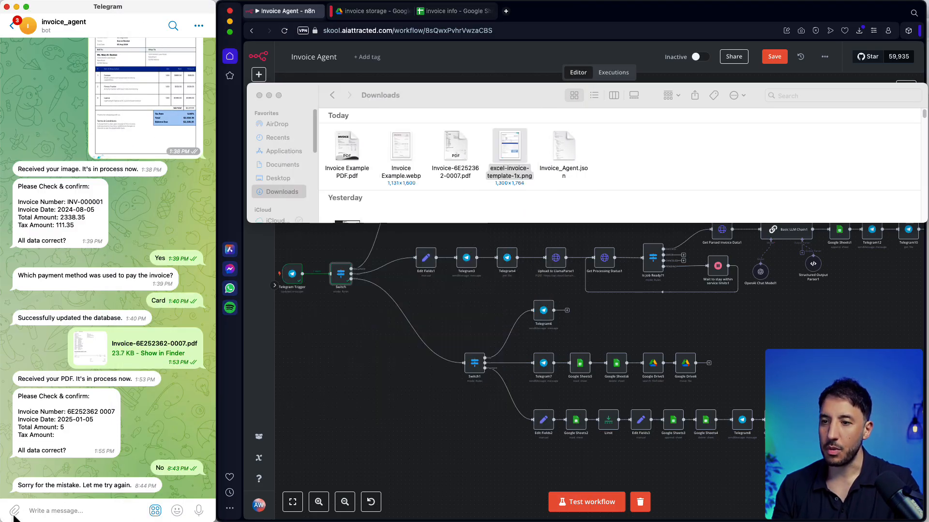
Step: Send excel-invoice-template-1x.png as a photo to the invoice_agent bot while the test workflow is waiting for its trigger event
{"action": "mouse_move", "coordinate": [15, 513]}
{"action": "left_click", "coordinate": [48, 450]}
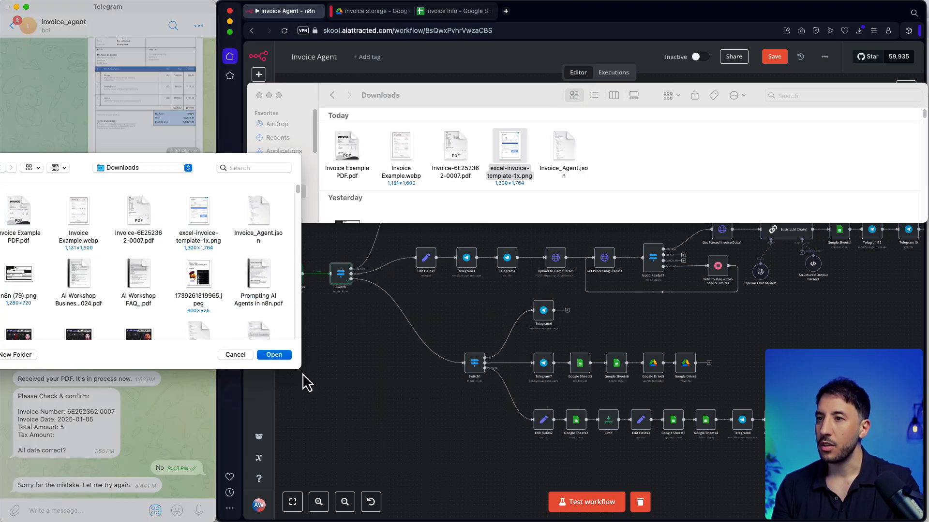
{"action": "double_click", "coordinate": [199, 208]}
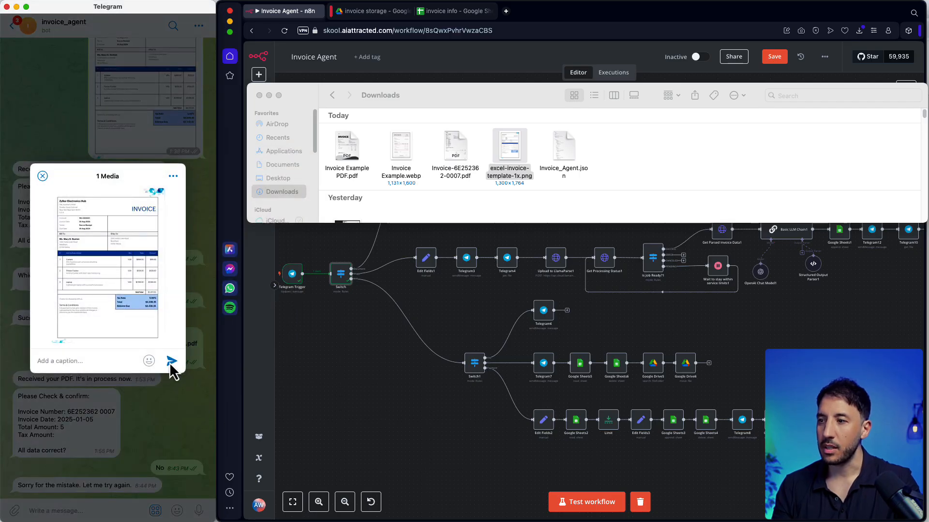
{"action": "left_click", "coordinate": [260, 96]}
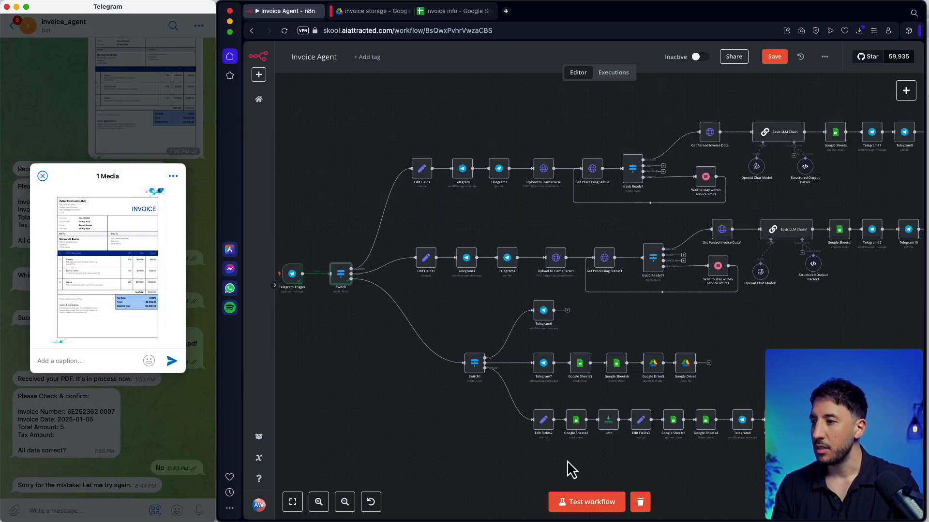
{"action": "left_click", "coordinate": [592, 503]}
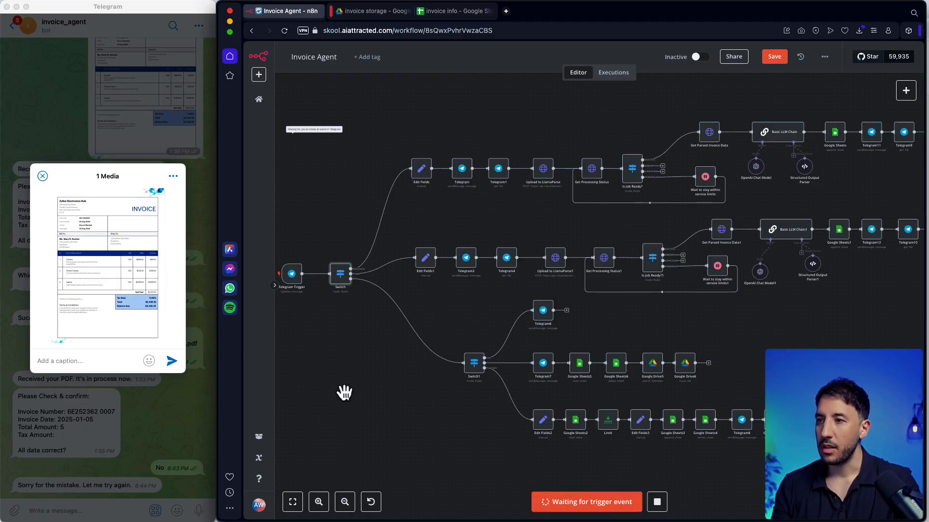
{"action": "left_click", "coordinate": [172, 362]}
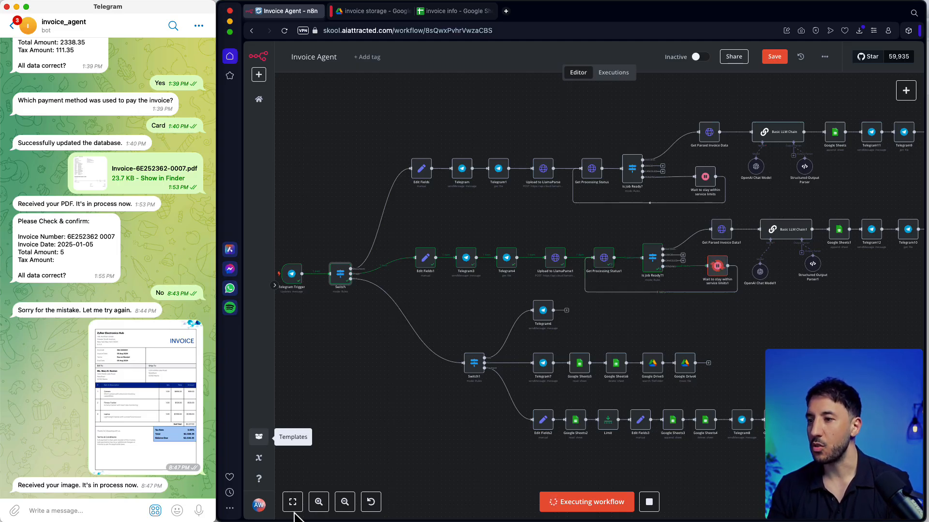
Step: Follow the running execution along the image branch, from Upload to LlamaParse1 through the processing status loop to the LLM chain and Google Drive upload
{"action": "left_click", "coordinate": [317, 504]}
{"action": "left_click", "coordinate": [317, 504]}
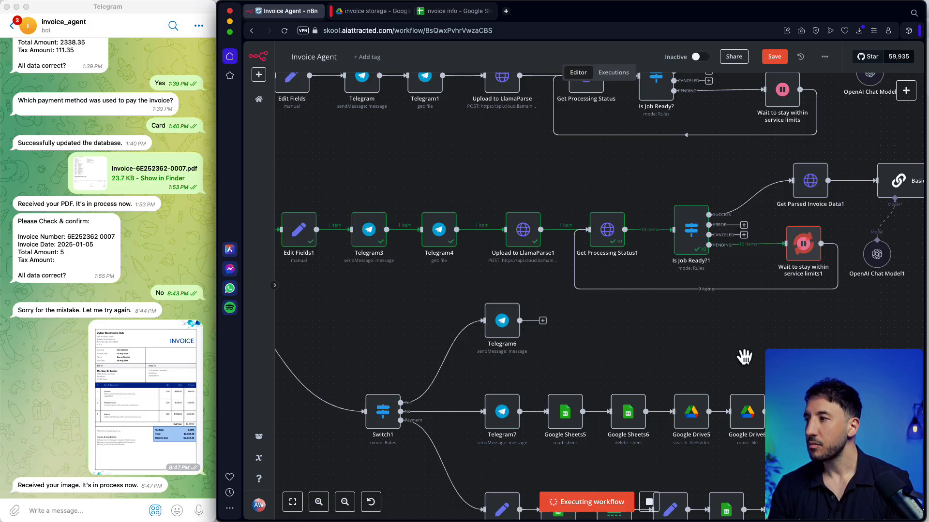
{"action": "left_click_drag", "start_coordinate": [743, 356], "coordinate": [593, 354]}
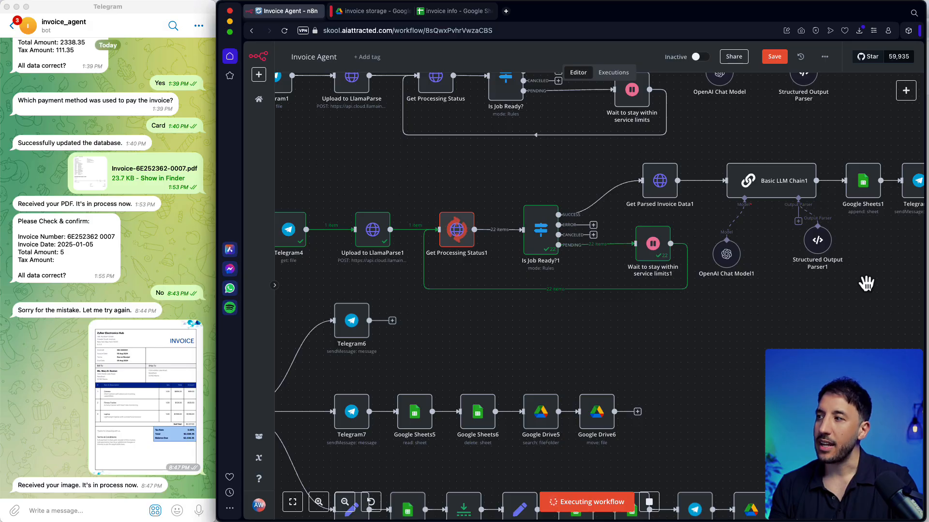
{"action": "left_click_drag", "start_coordinate": [864, 280], "coordinate": [712, 319]}
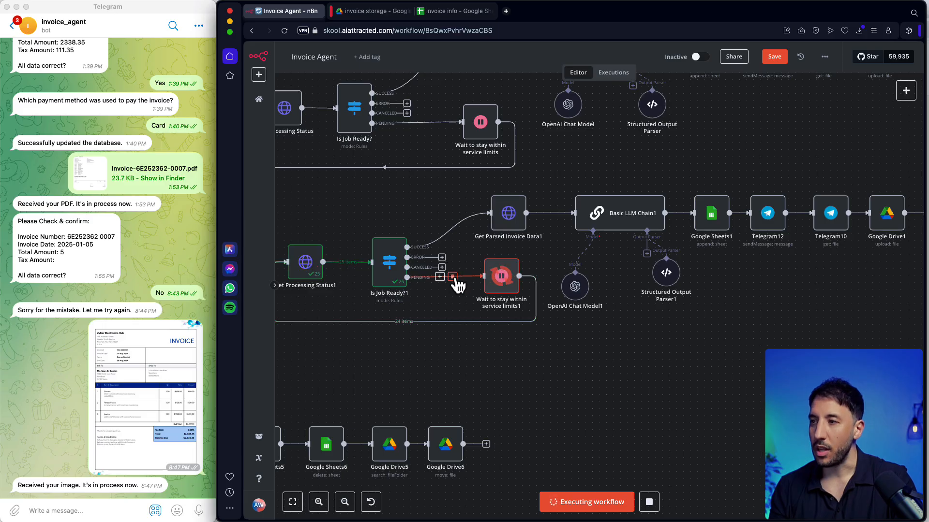
{"action": "left_click_drag", "start_coordinate": [344, 224], "coordinate": [408, 222]}
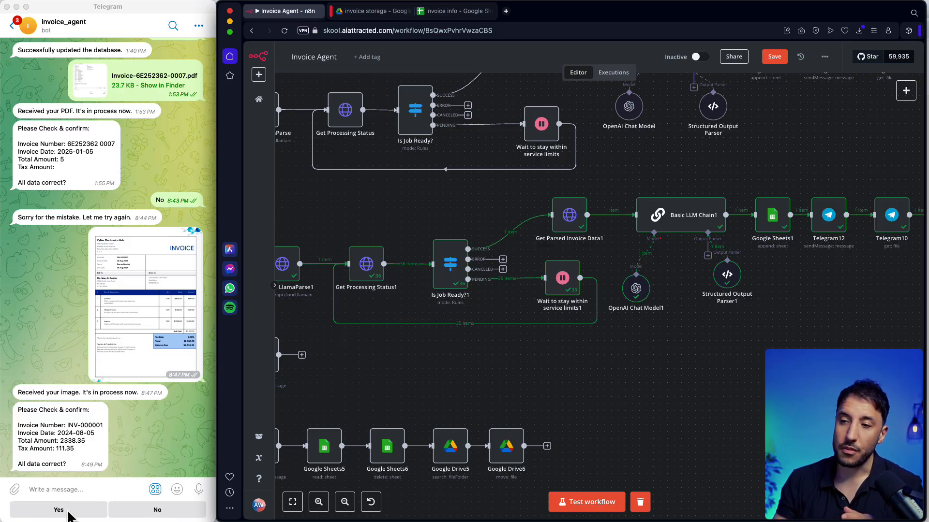
{"action": "left_click", "coordinate": [345, 502]}
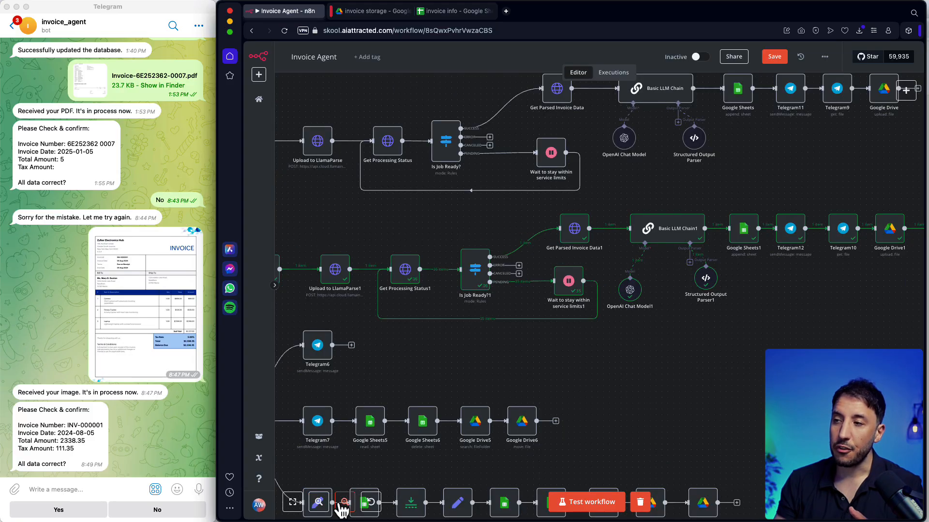
{"action": "left_click", "coordinate": [345, 502]}
{"action": "left_click_drag", "start_coordinate": [458, 373], "coordinate": [602, 303]}
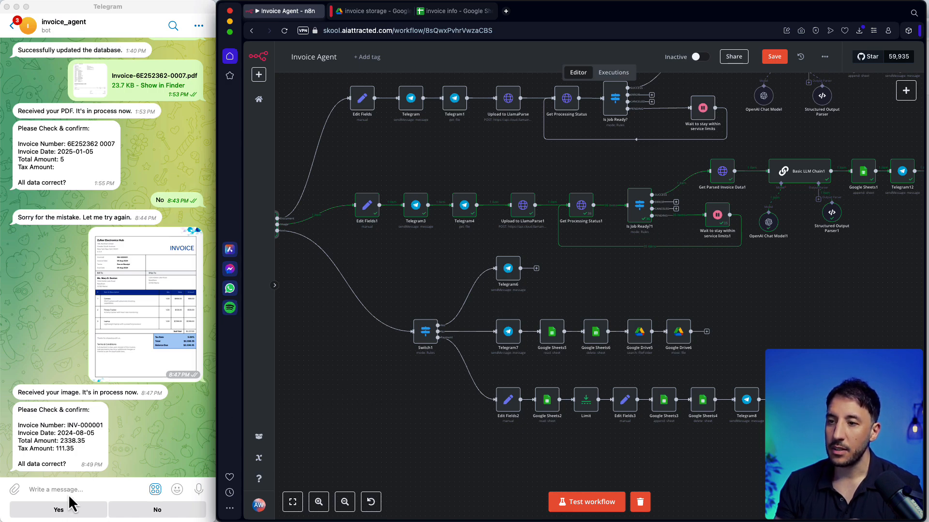
Step: Answer the bot's data check with Yes and its payment method question with Card, running the test workflow for each reply
{"action": "left_click", "coordinate": [62, 511]}
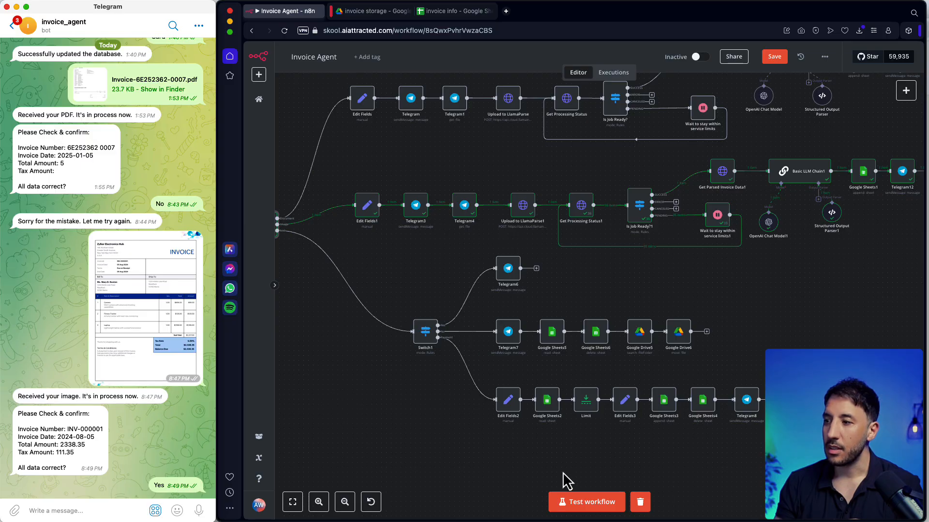
{"action": "left_click", "coordinate": [570, 502]}
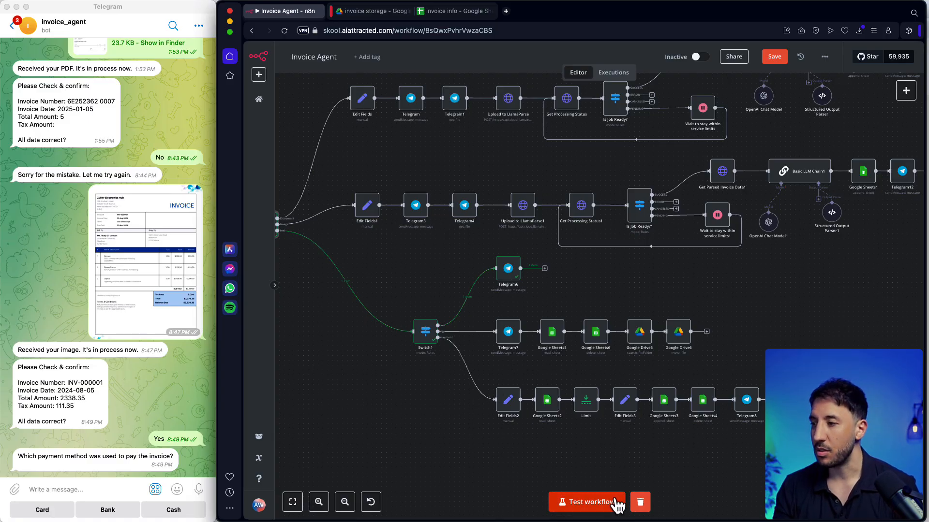
{"action": "left_click", "coordinate": [580, 504]}
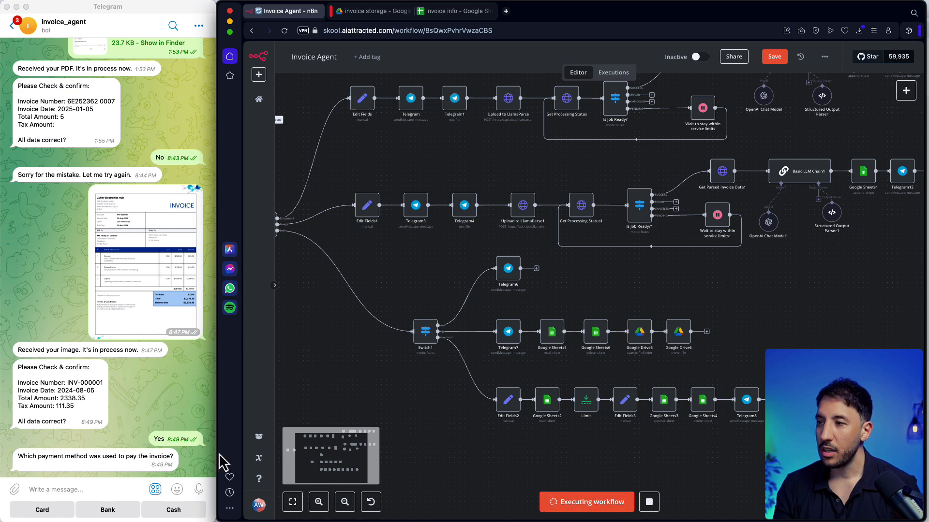
{"action": "left_click", "coordinate": [51, 515]}
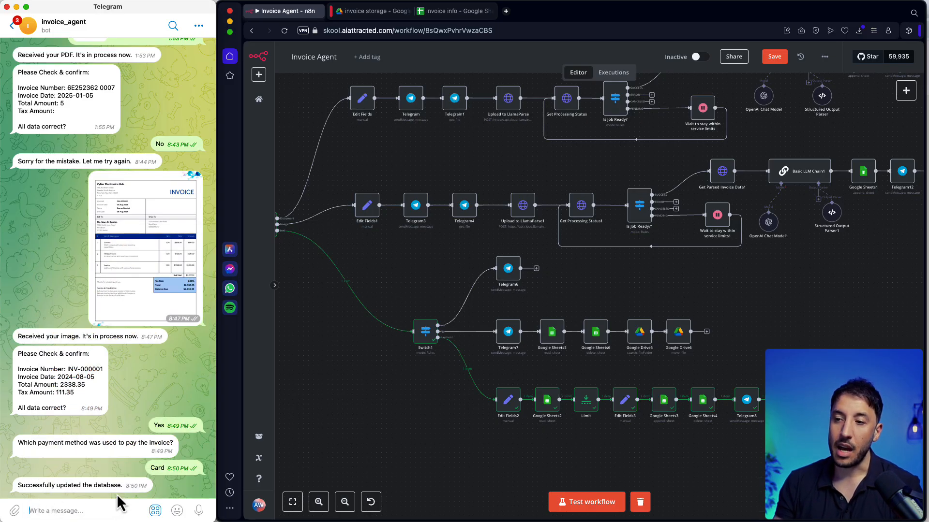
Step: Examine the last invoice row and its payment method on the Final data sheet of the invoice info spreadsheet
{"action": "left_click", "coordinate": [443, 14]}
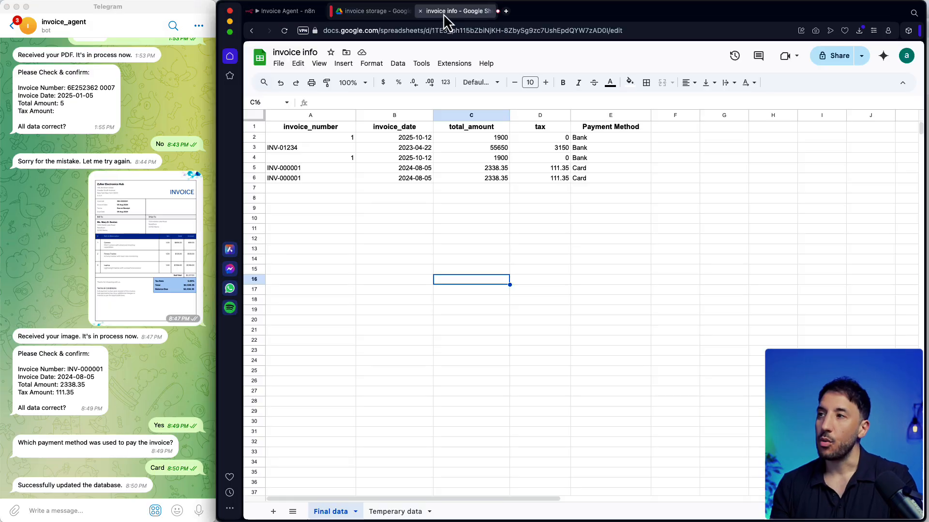
{"action": "left_click", "coordinate": [327, 209]}
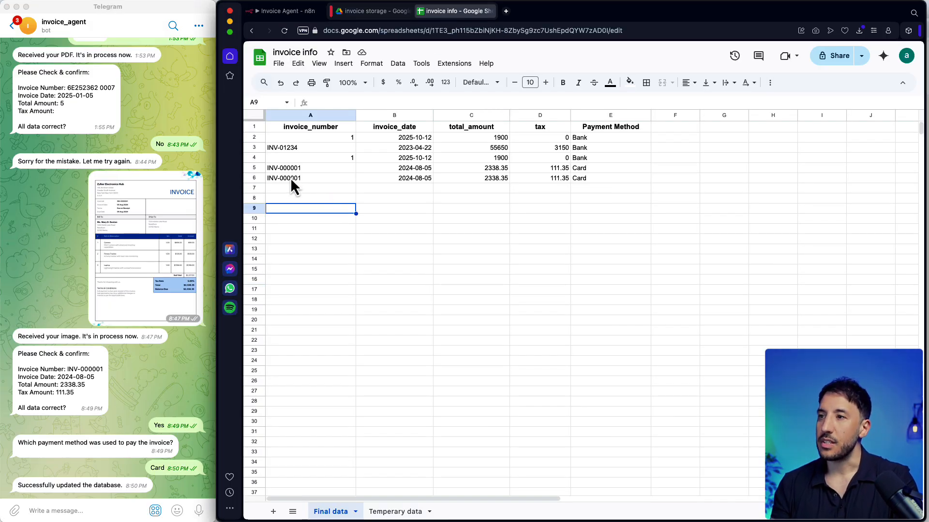
{"action": "left_click_drag", "start_coordinate": [290, 178], "coordinate": [494, 170]}
{"action": "left_click", "coordinate": [506, 189]}
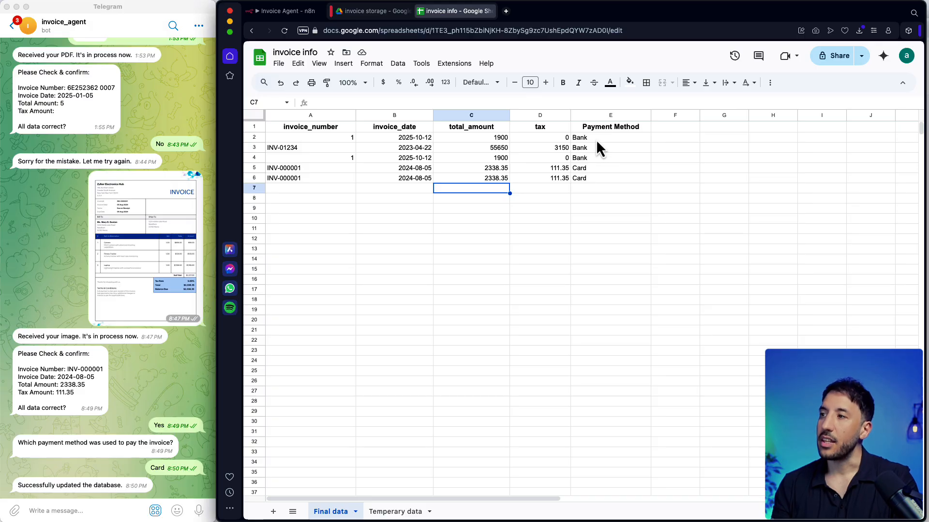
{"action": "left_click", "coordinate": [596, 178]}
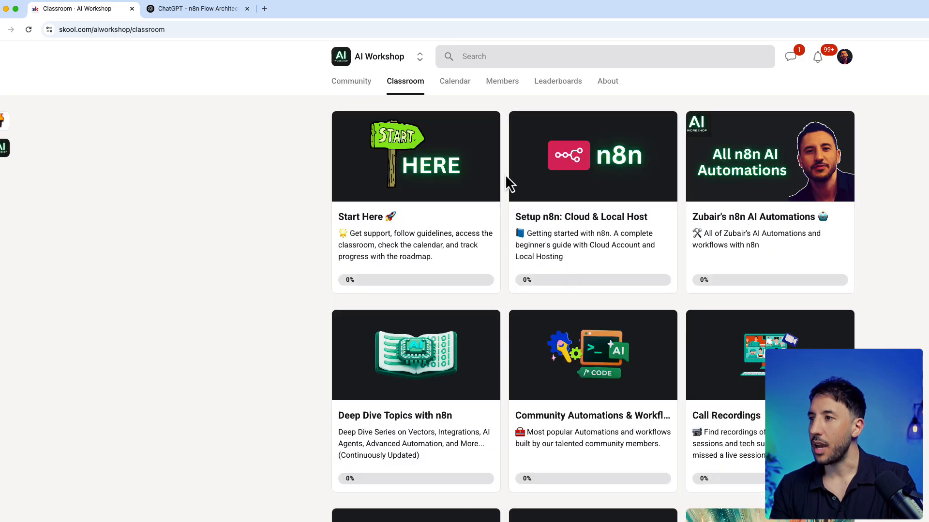
Step: Download the JSON Template File from the Invoice Automation - Human in the Loop lesson in the AI Workshop classroom's n8n AI Automations course
{"action": "left_click", "coordinate": [725, 201]}
{"action": "scroll", "coordinate": [436, 377], "scroll_direction": "down", "scroll_amount": 5}
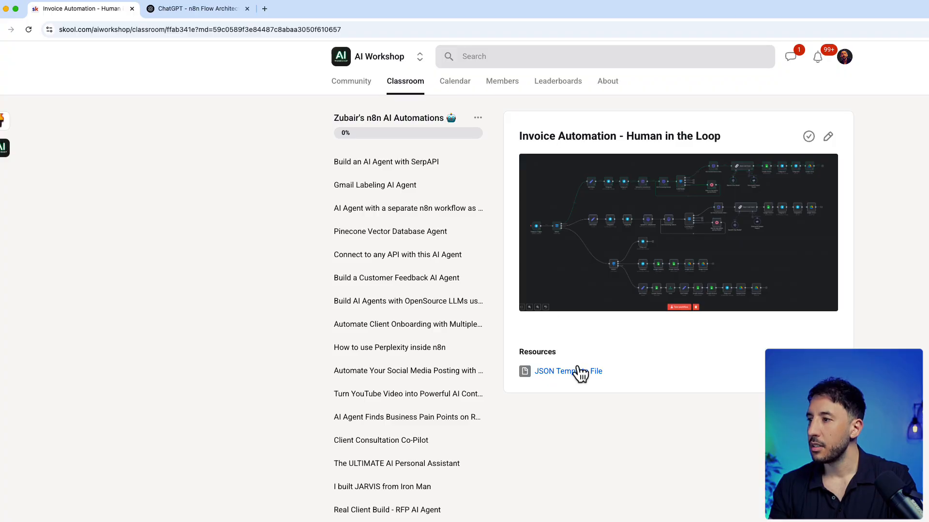
{"action": "left_click", "coordinate": [576, 372]}
{"action": "left_click", "coordinate": [600, 372]}
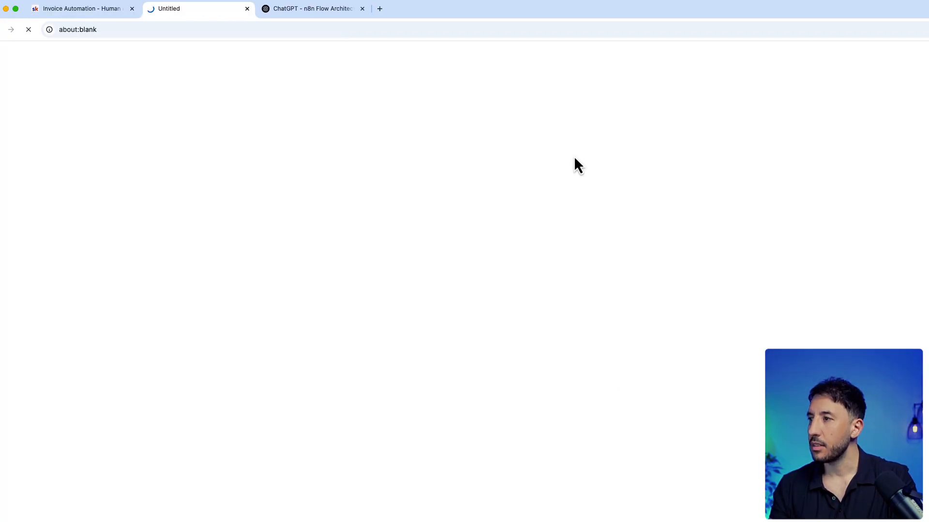
{"action": "left_click", "coordinate": [7, 10]}
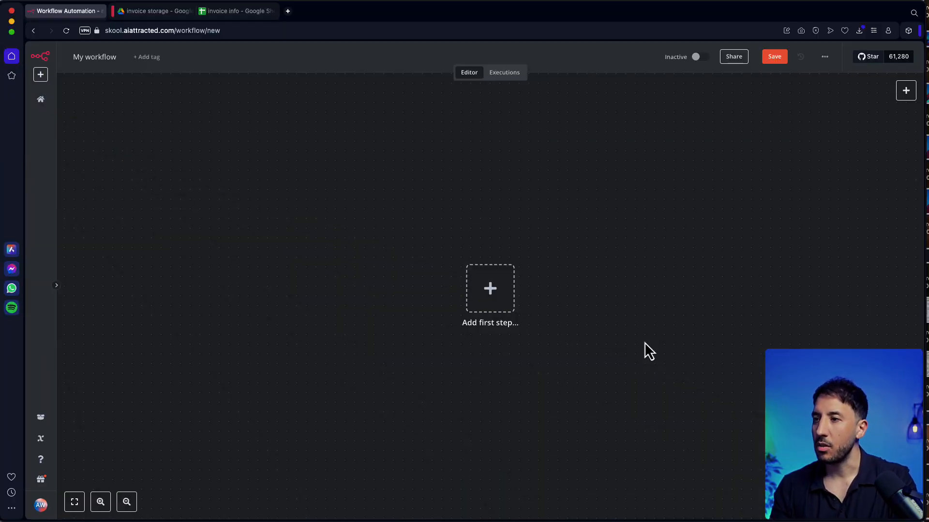
Step: Import the downloaded Invoice_Agent (1).json template file into the new empty workflow
{"action": "left_click", "coordinate": [824, 56]}
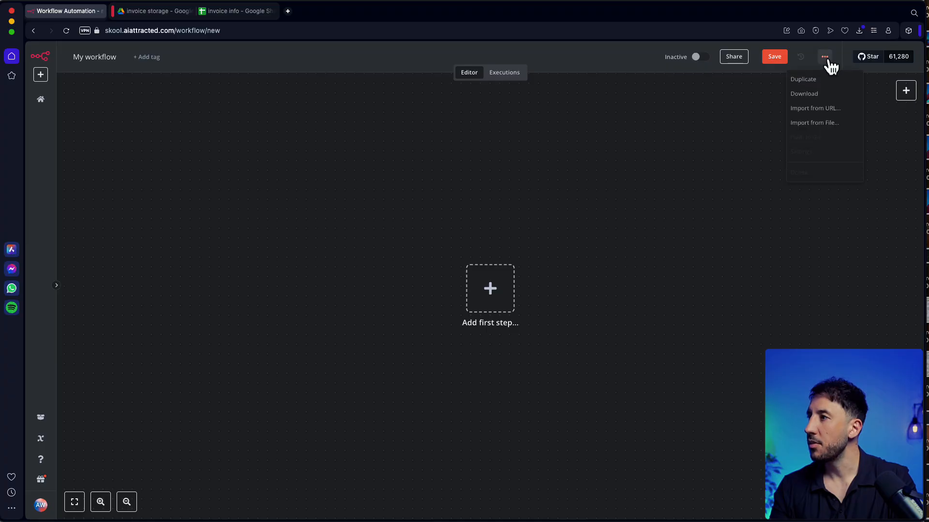
{"action": "left_click", "coordinate": [809, 122]}
{"action": "left_click", "coordinate": [635, 185]}
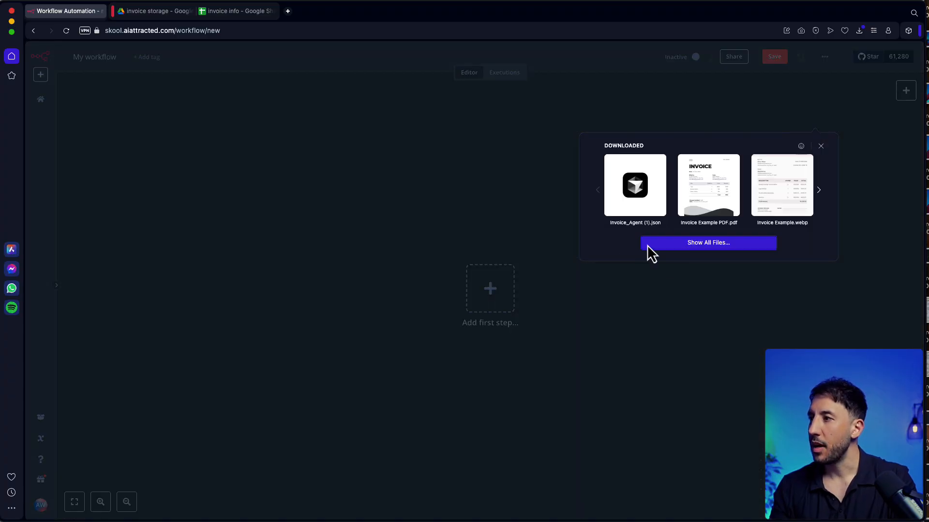
Step: Rename the imported workflow as Invoice Automation
{"action": "left_click", "coordinate": [92, 52]}
{"action": "key", "text": "ctrl+a"}
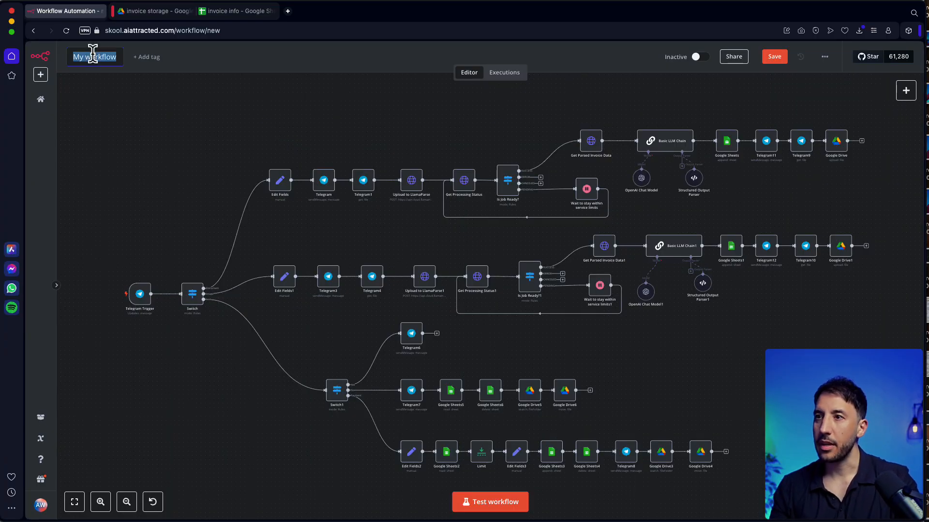
{"action": "type", "text": "Invo"}
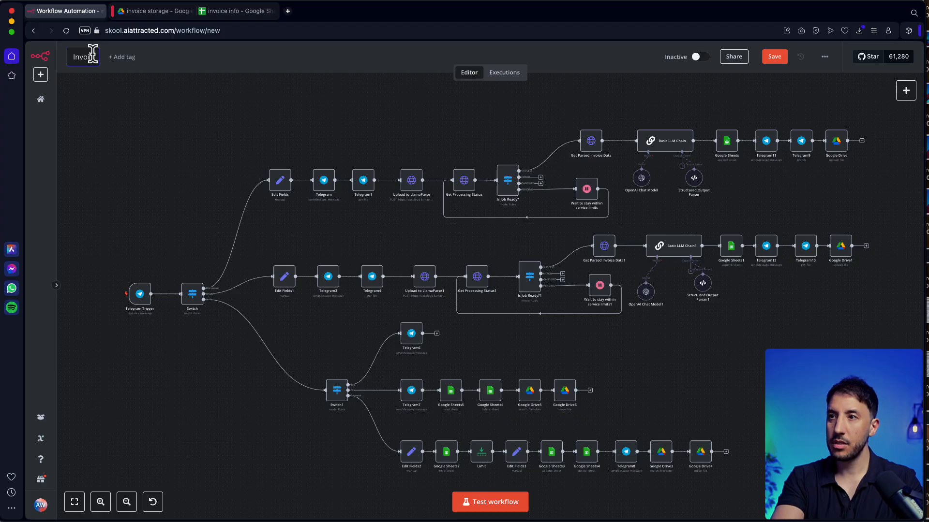
{"action": "type", "text": "ice Automation"}
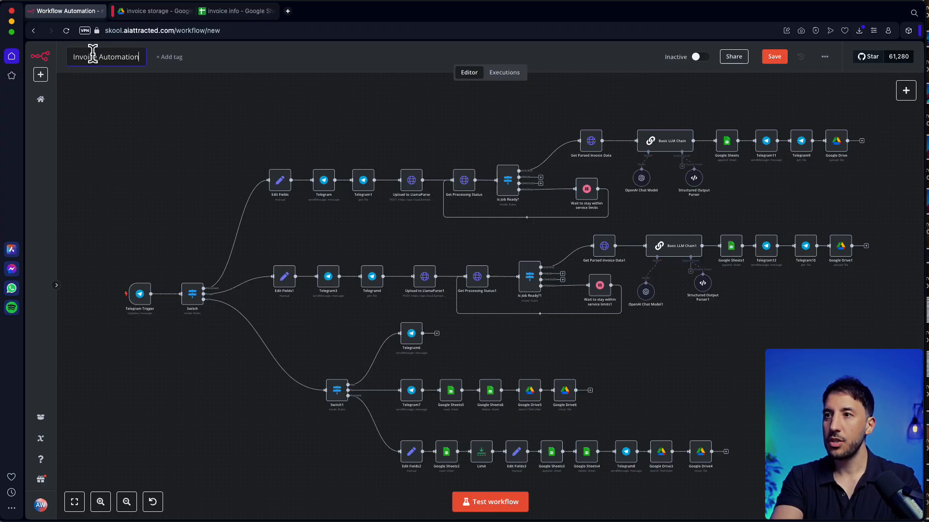
{"action": "key", "text": "Return"}
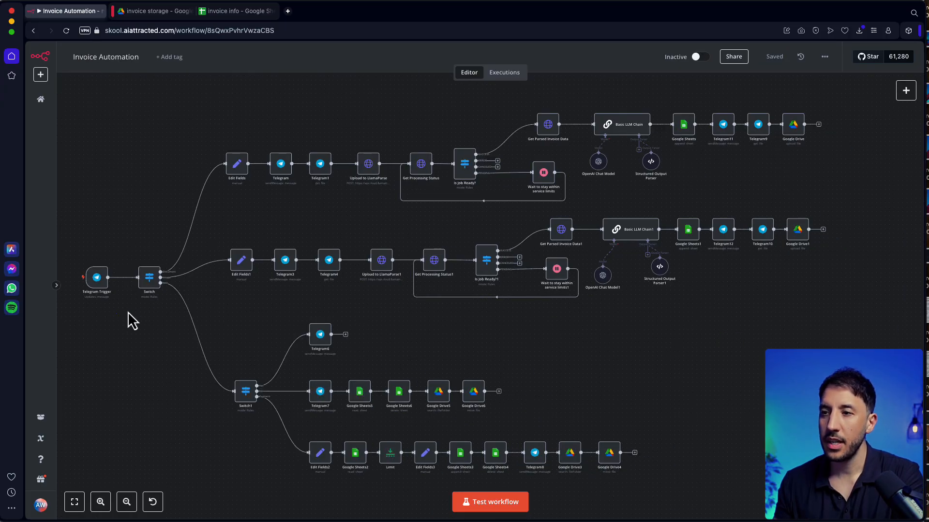
Step: Review the Telegram Trigger's credential and trigger settings and the Switch node's routing rules for document, photo and text messages
{"action": "left_click", "coordinate": [96, 285]}
{"action": "double_click", "coordinate": [96, 283]}
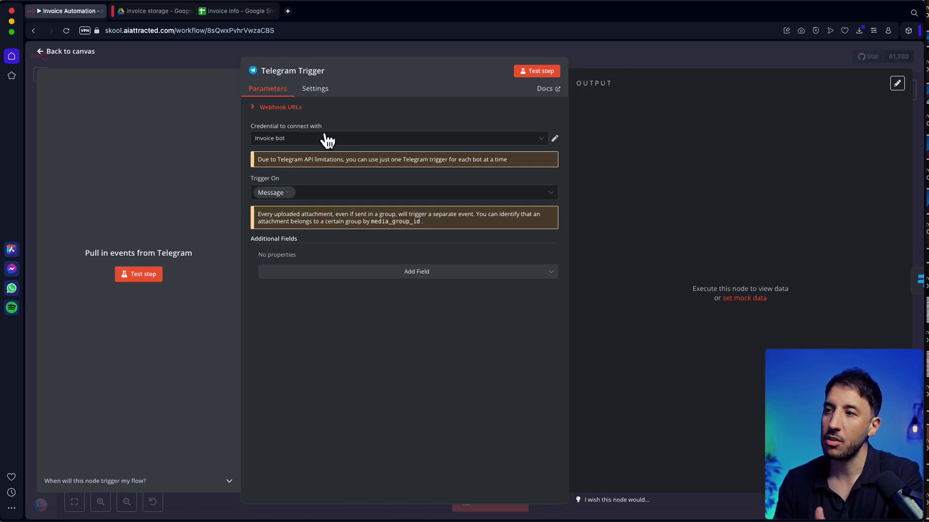
{"action": "left_click", "coordinate": [648, 54]}
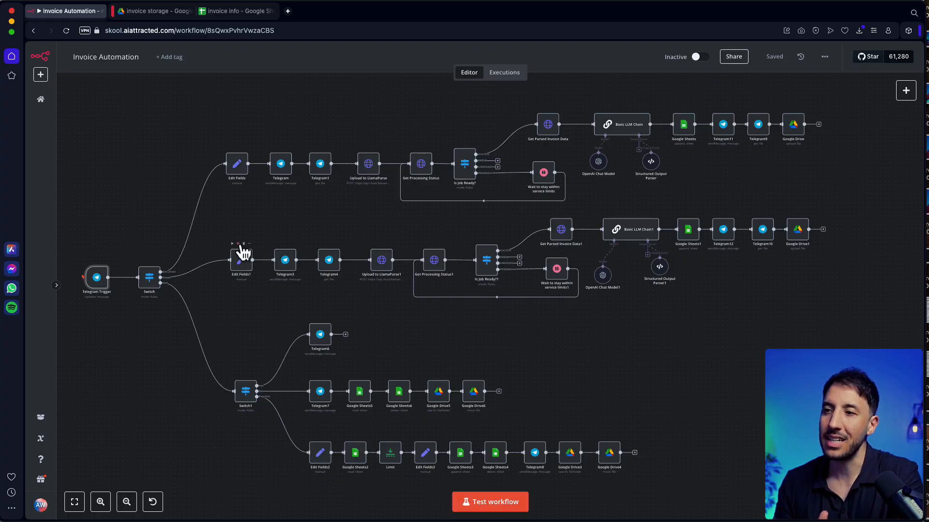
{"action": "double_click", "coordinate": [145, 276]}
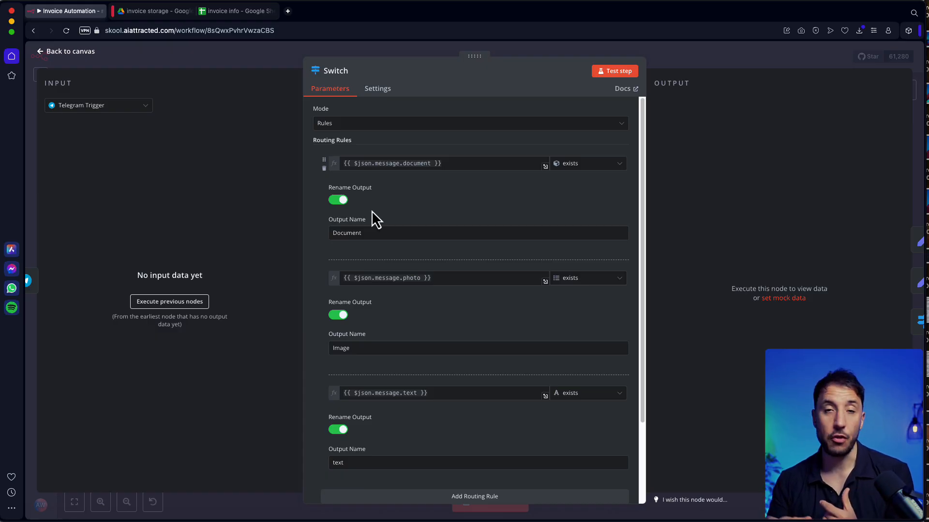
{"action": "scroll", "coordinate": [373, 215], "scroll_direction": "down", "scroll_amount": 1}
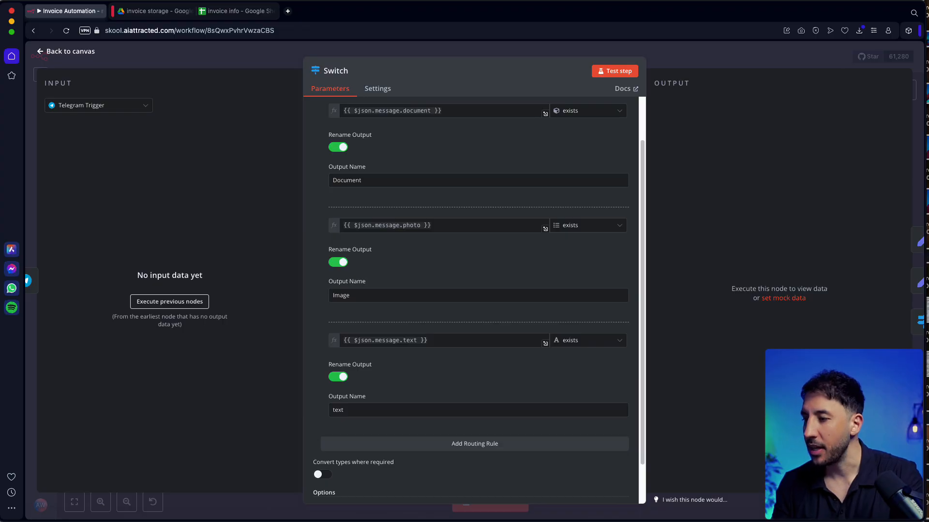
Step: View Invoice Example PDF.pdf from the Downloads folder in Finder, close the file windows and return to the workflow canvas
{"action": "key", "text": "super+Tab"}
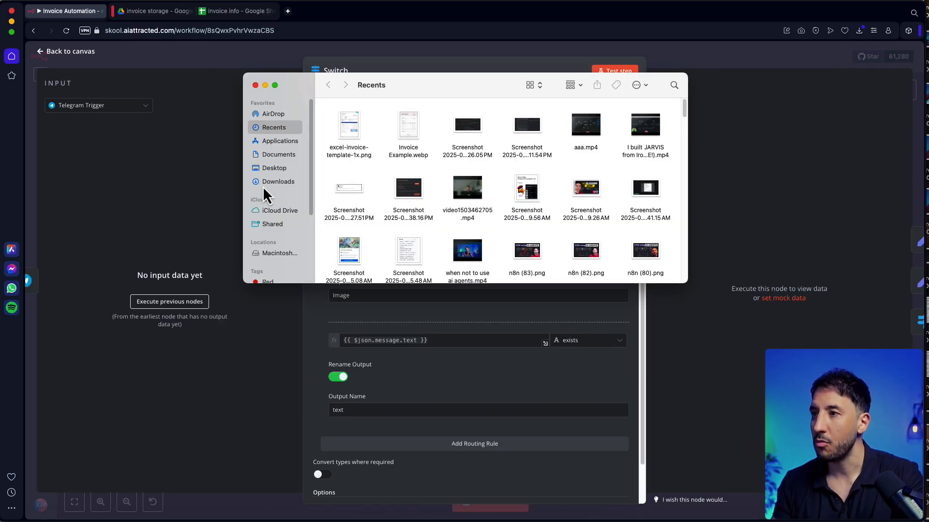
{"action": "left_click", "coordinate": [275, 182]}
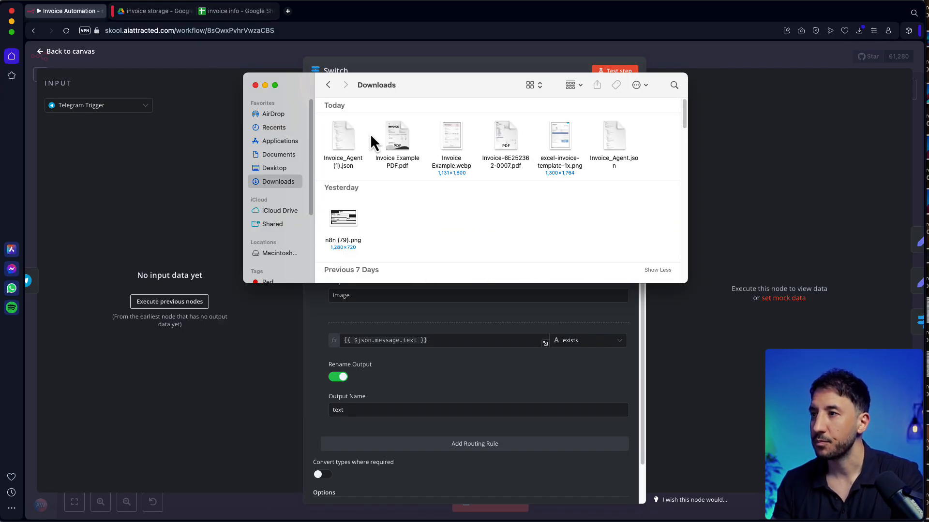
{"action": "double_click", "coordinate": [399, 136]}
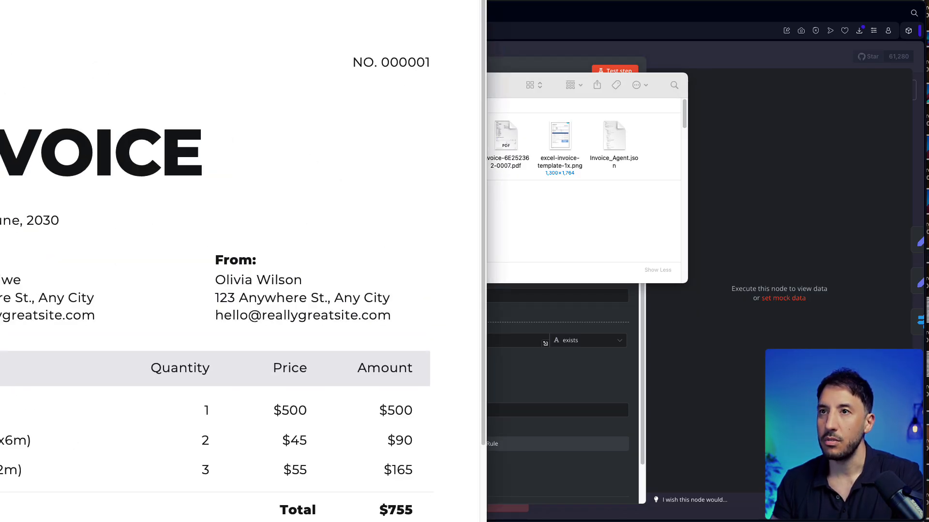
{"action": "left_click_drag", "start_coordinate": [213, 117], "coordinate": [297, 28]}
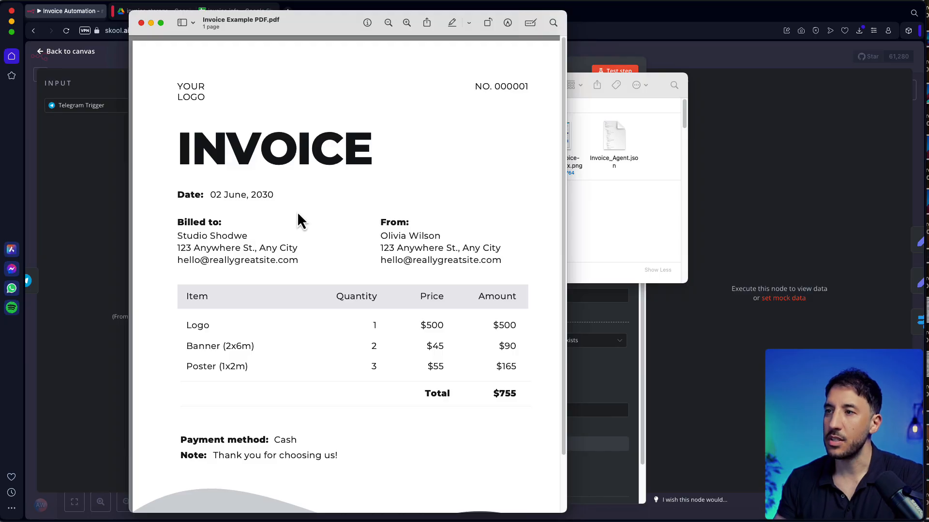
{"action": "scroll", "coordinate": [415, 363], "scroll_direction": "down", "scroll_amount": 1}
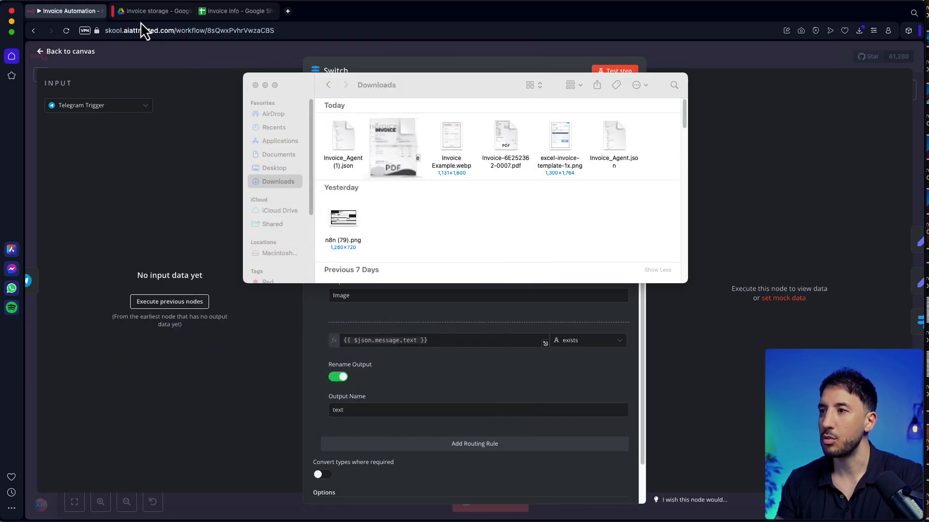
{"action": "left_click", "coordinate": [141, 23]}
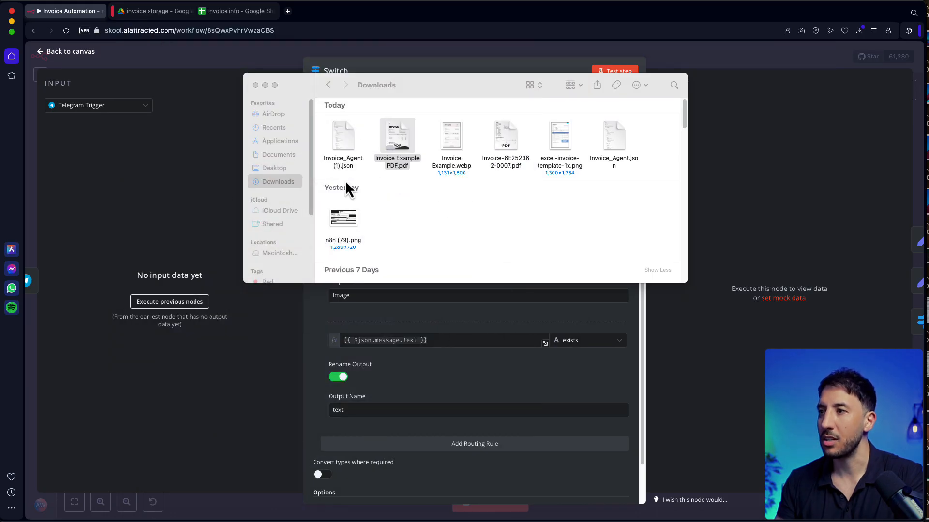
{"action": "left_click", "coordinate": [255, 85]}
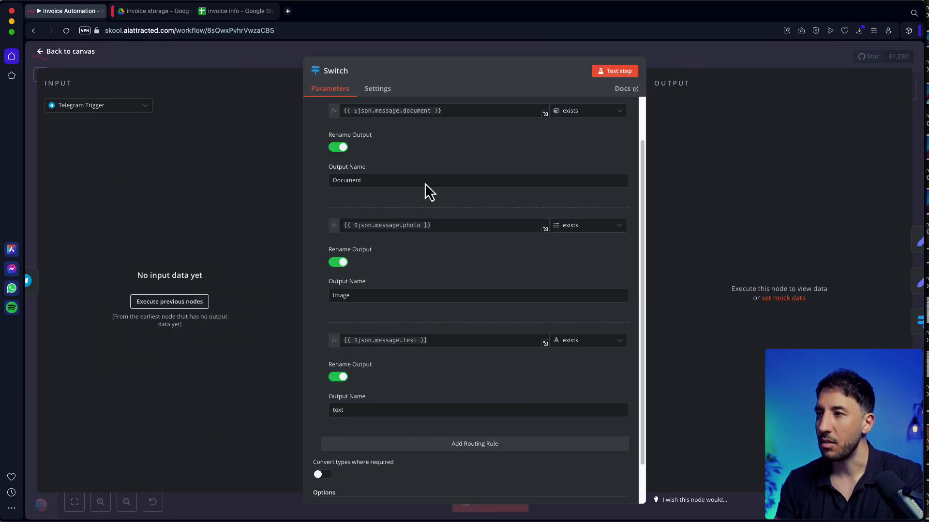
{"action": "left_click", "coordinate": [714, 66]}
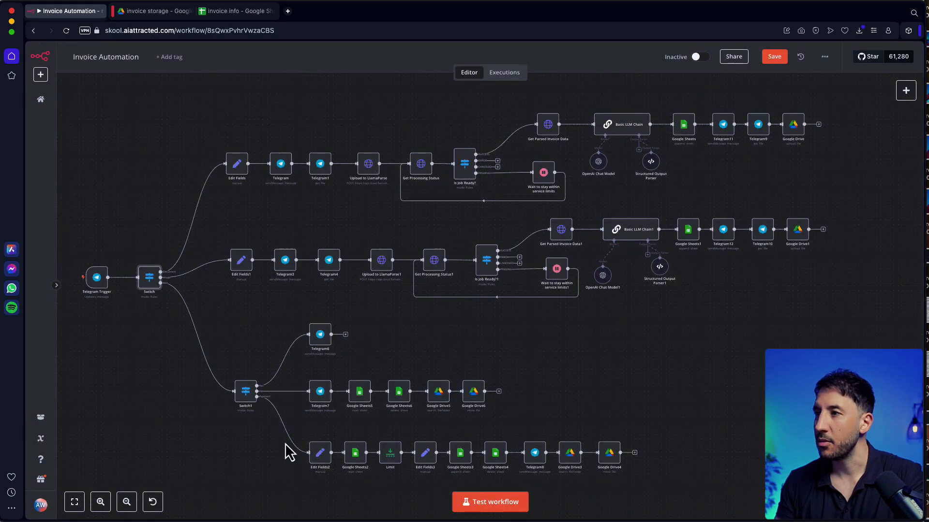
Step: Start a test run of the workflow and arrange the browser beside Telegram's invoice_agent chat so both are visible
{"action": "left_click", "coordinate": [496, 505]}
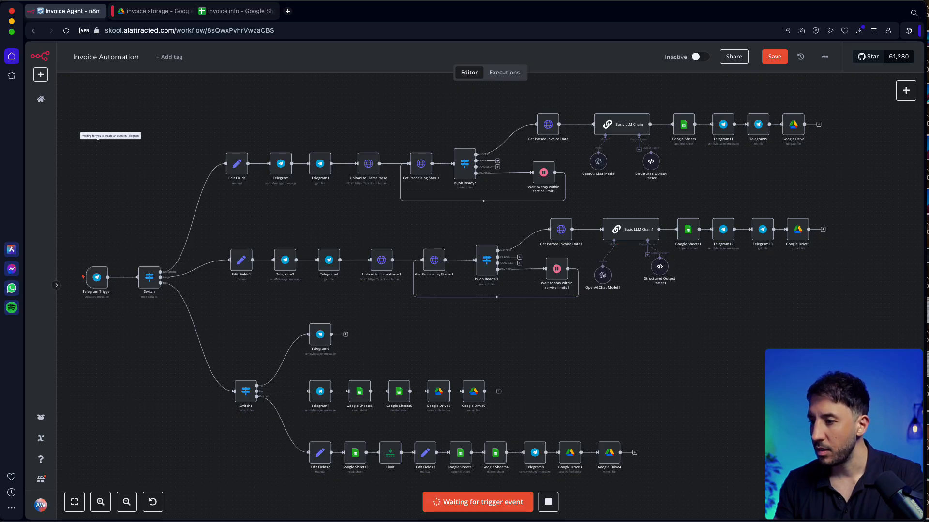
{"action": "key", "text": "super+Tab"}
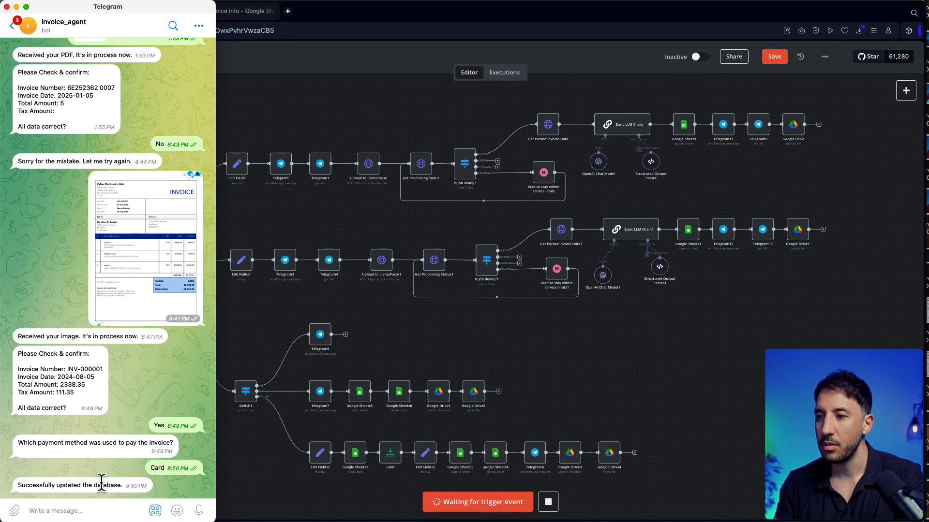
{"action": "left_click", "coordinate": [257, 332]}
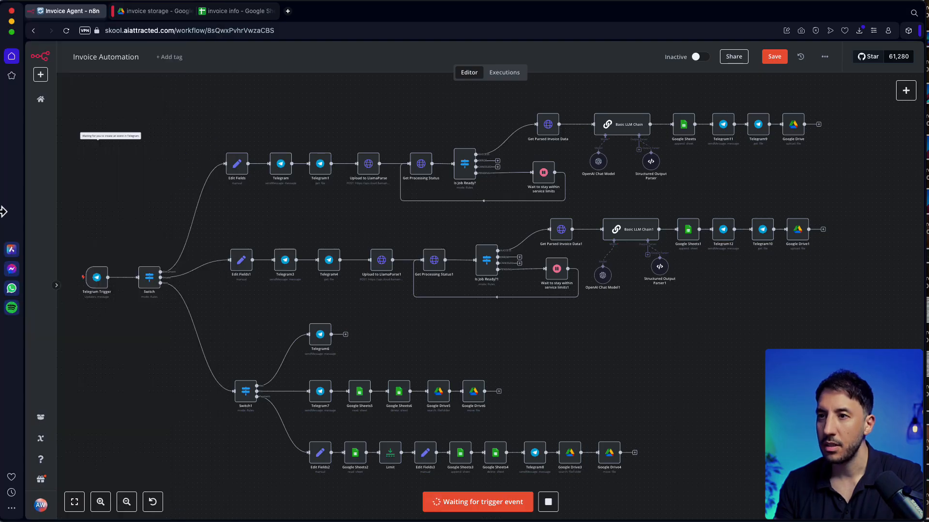
{"action": "left_click_drag", "start_coordinate": [2, 213], "coordinate": [216, 187]}
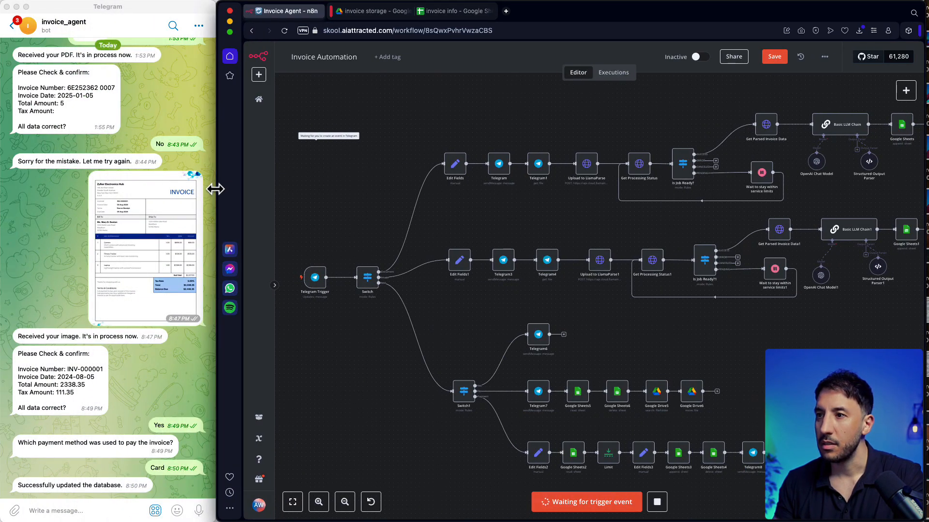
Step: Send Invoice Example PDF.pdf from Downloads as a file to the invoice_agent bot in Telegram
{"action": "left_click", "coordinate": [92, 511]}
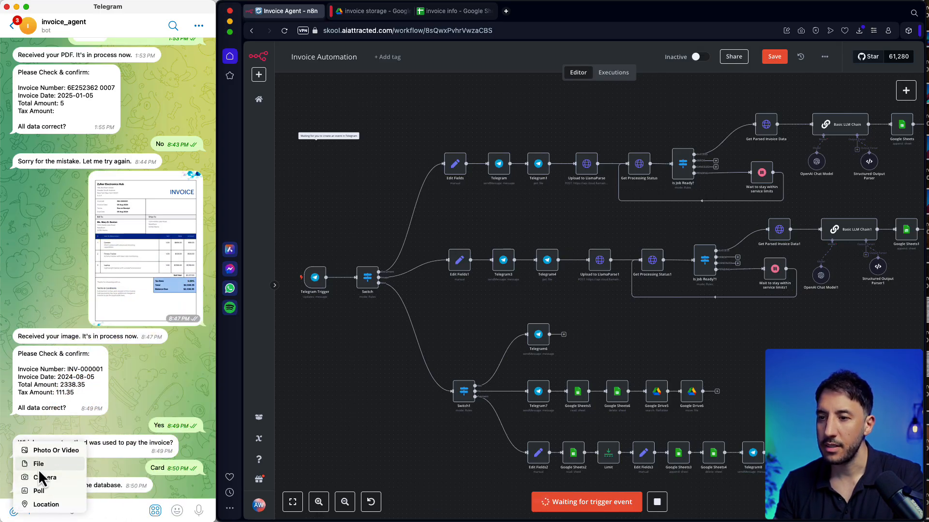
{"action": "left_click", "coordinate": [40, 468]}
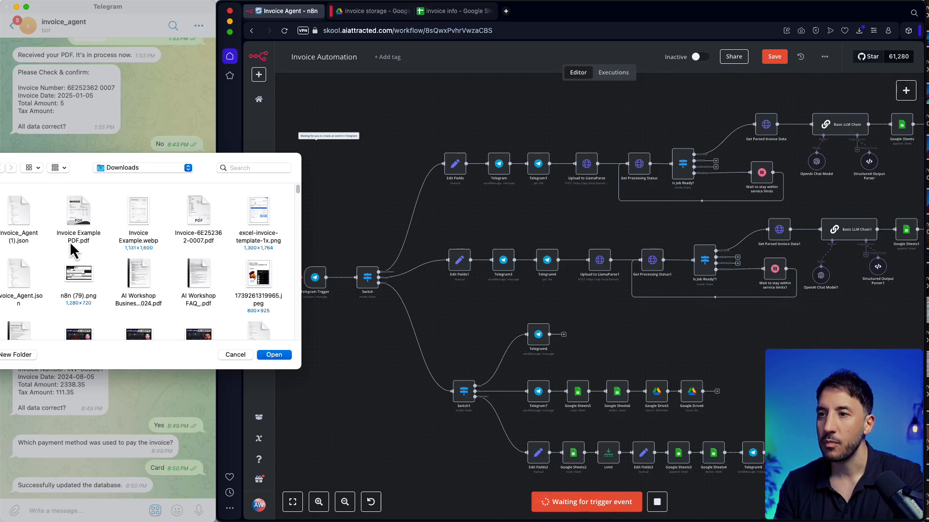
{"action": "double_click", "coordinate": [78, 225]}
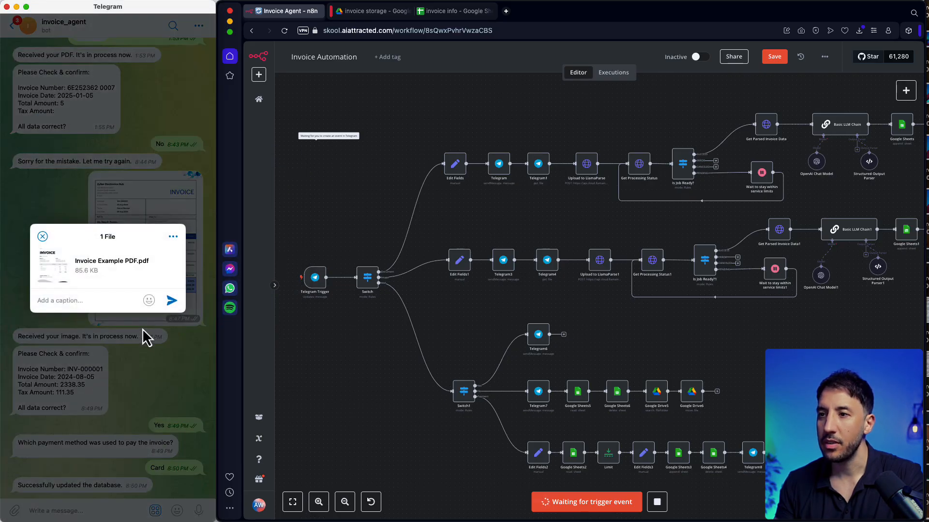
{"action": "left_click", "coordinate": [171, 301]}
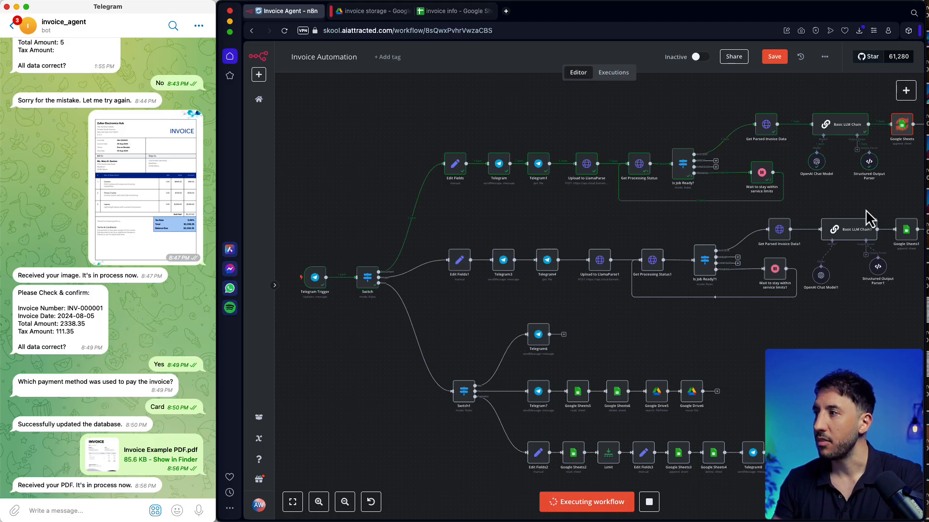
Step: Examine the Telegram Trigger's output for the sent PDF, from the message details down to the document's file fields
{"action": "scroll", "coordinate": [873, 192], "scroll_direction": "down", "scroll_amount": 1}
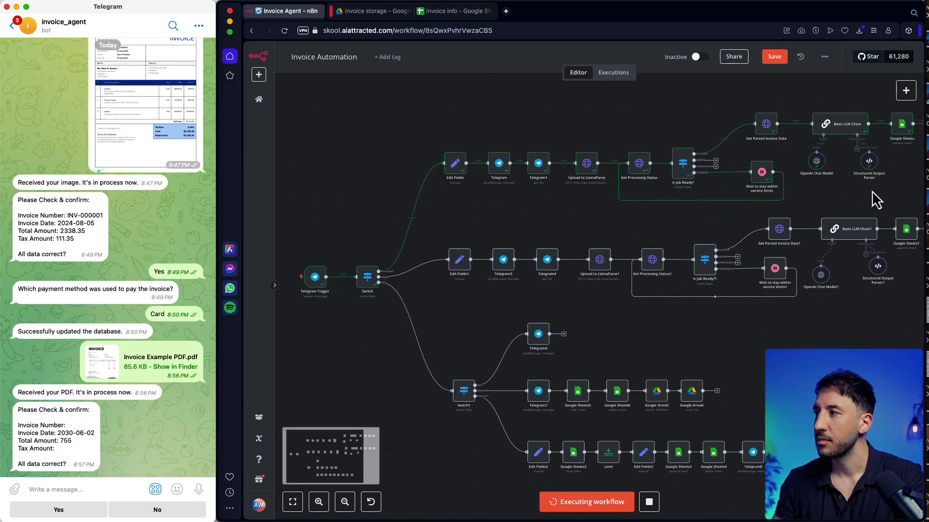
{"action": "mouse_move", "coordinate": [866, 192]}
{"action": "left_mouse_down"}
{"action": "mouse_move", "coordinate": [684, 193]}
{"action": "mouse_move", "coordinate": [869, 182]}
{"action": "left_mouse_up"}
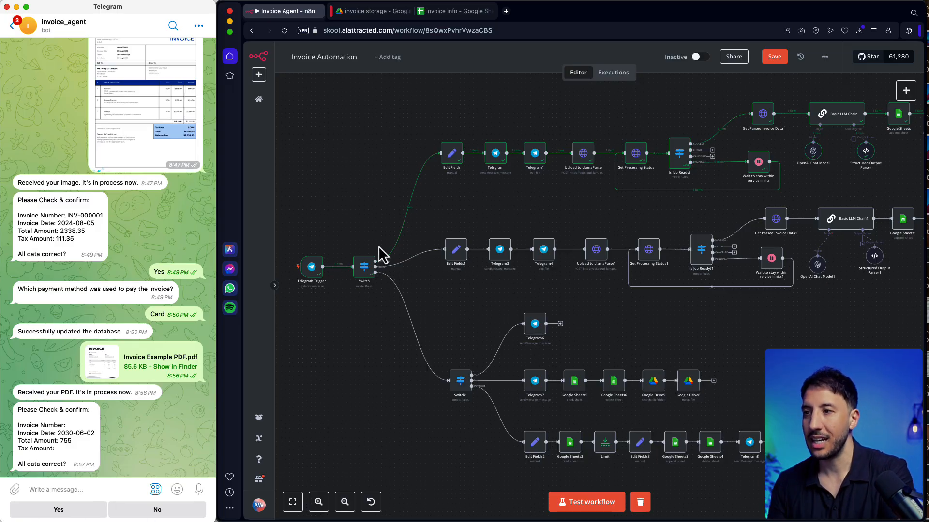
{"action": "double_click", "coordinate": [312, 270]}
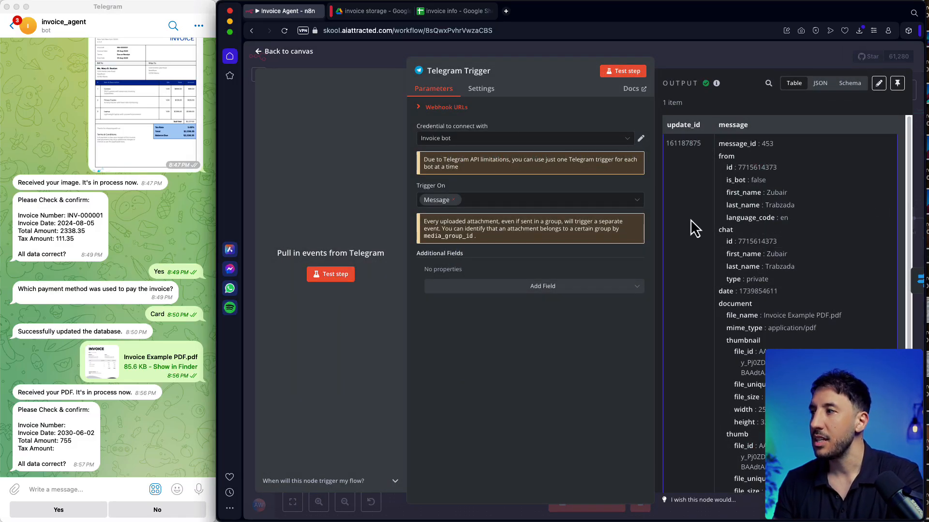
{"action": "left_click", "coordinate": [820, 84]}
{"action": "left_click", "coordinate": [794, 84]}
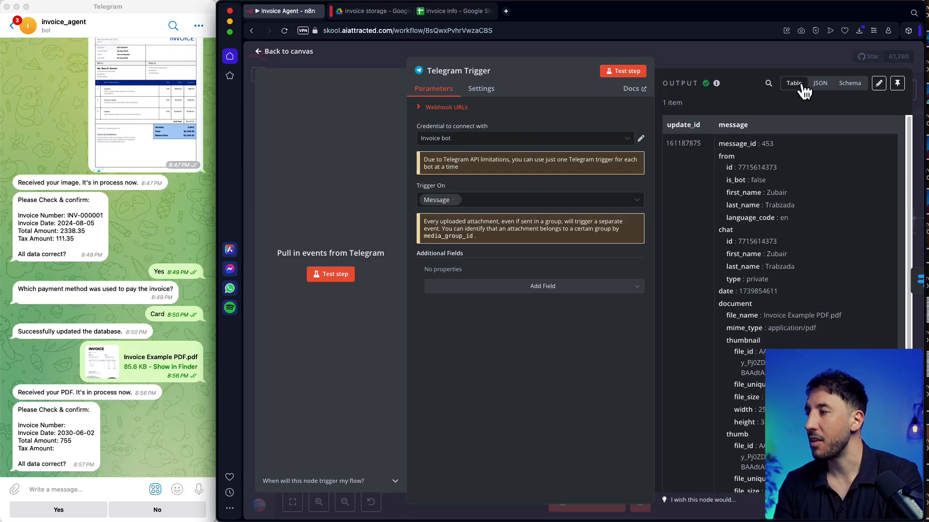
{"action": "scroll", "coordinate": [737, 268], "scroll_direction": "down", "scroll_amount": 5}
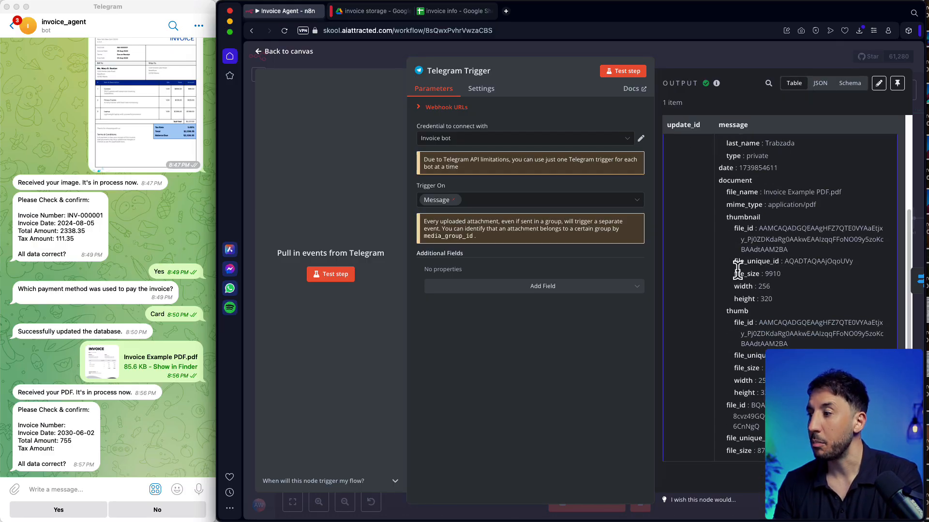
{"action": "key", "text": "Escape"}
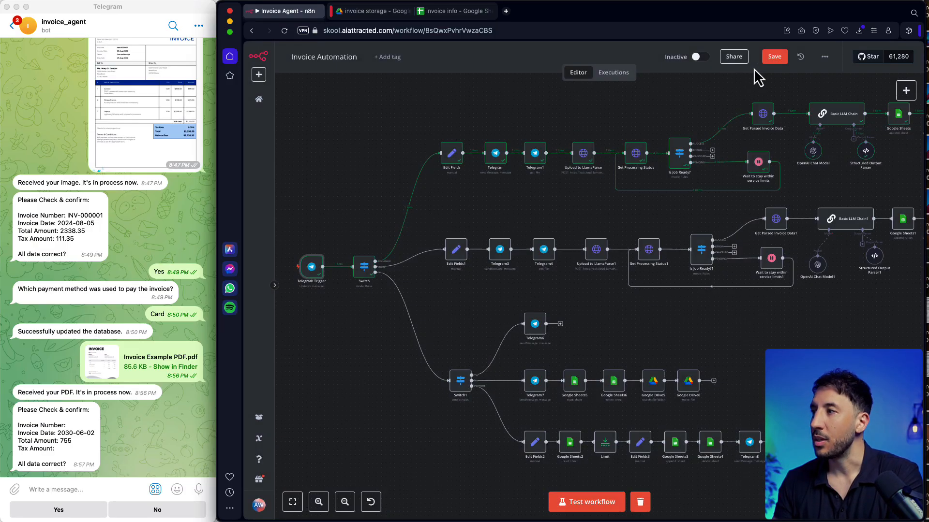
Step: Inspect the Switch node's input in schema view, down to the document fields used by the Document routing rule
{"action": "double_click", "coordinate": [363, 267]}
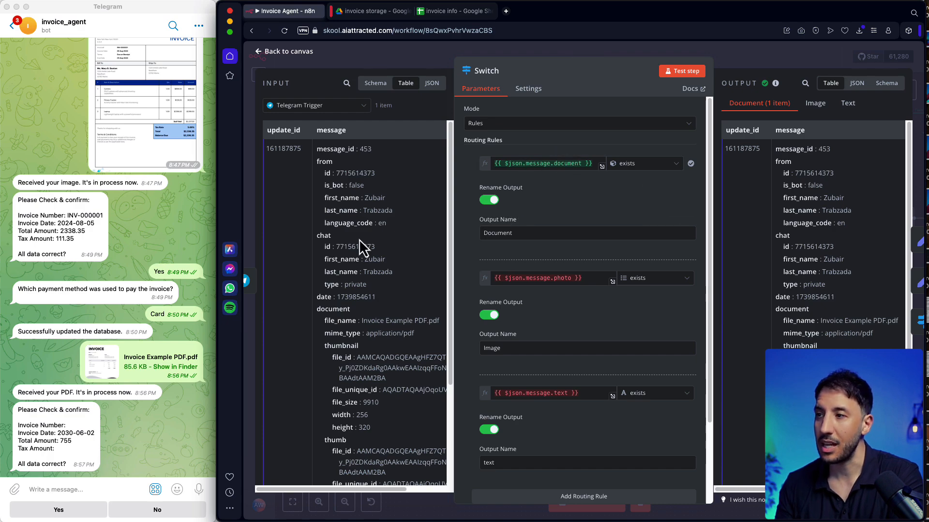
{"action": "left_click", "coordinate": [374, 84]}
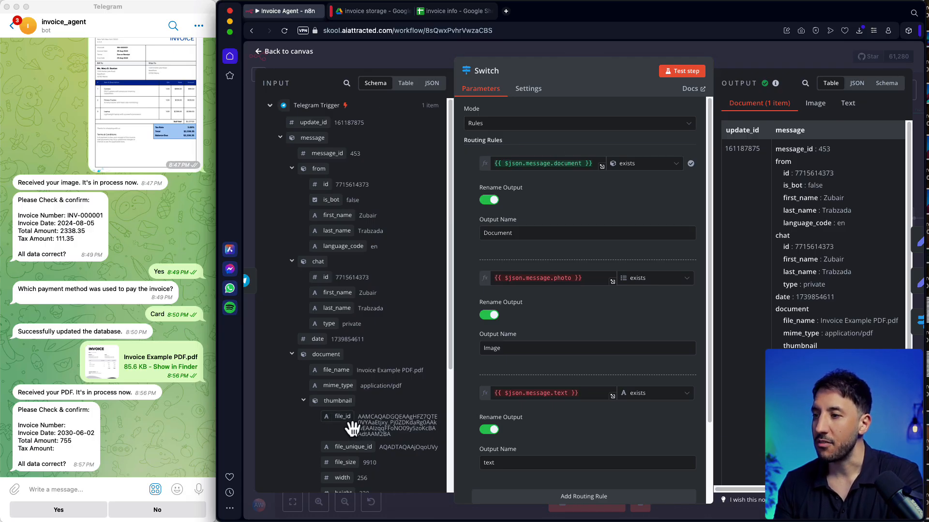
{"action": "scroll", "coordinate": [362, 323], "scroll_direction": "down", "scroll_amount": 4}
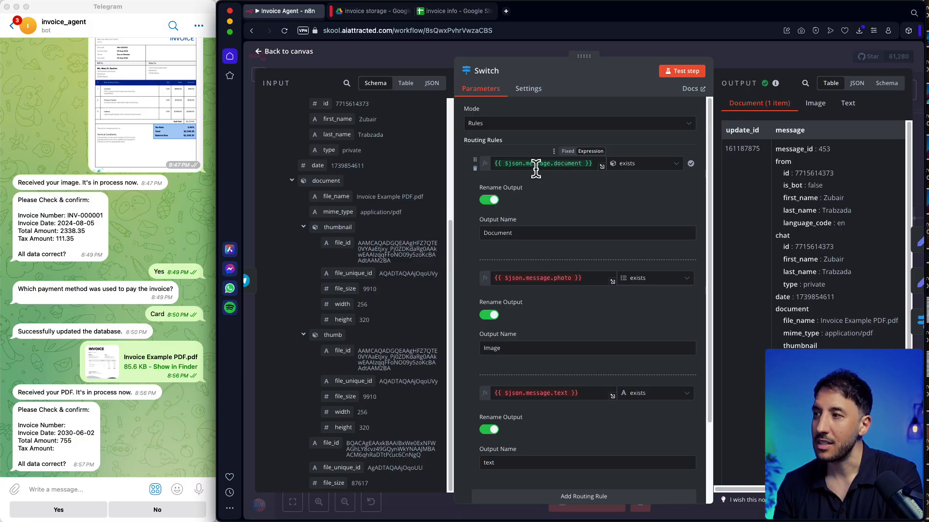
Step: View the Switch node's Document output as JSON and return to the workflow canvas
{"action": "left_click", "coordinate": [858, 84]}
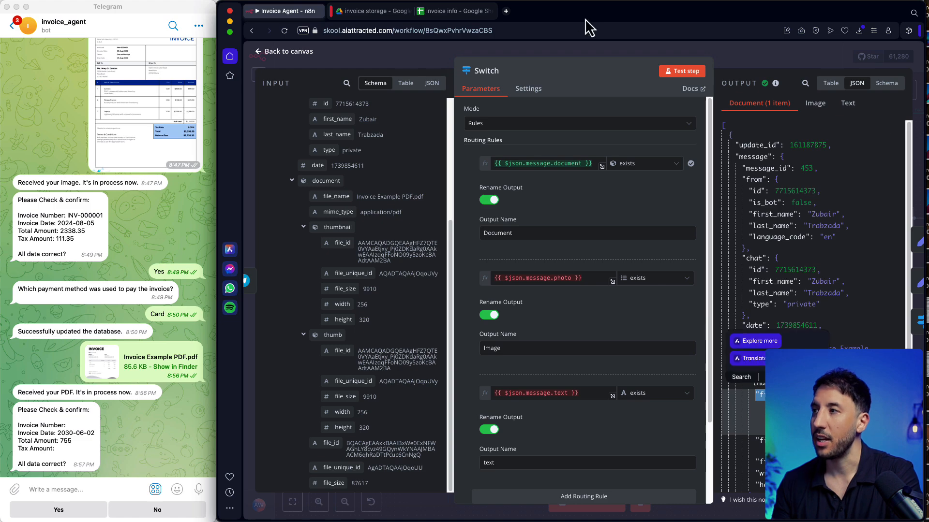
{"action": "left_click", "coordinate": [586, 46]}
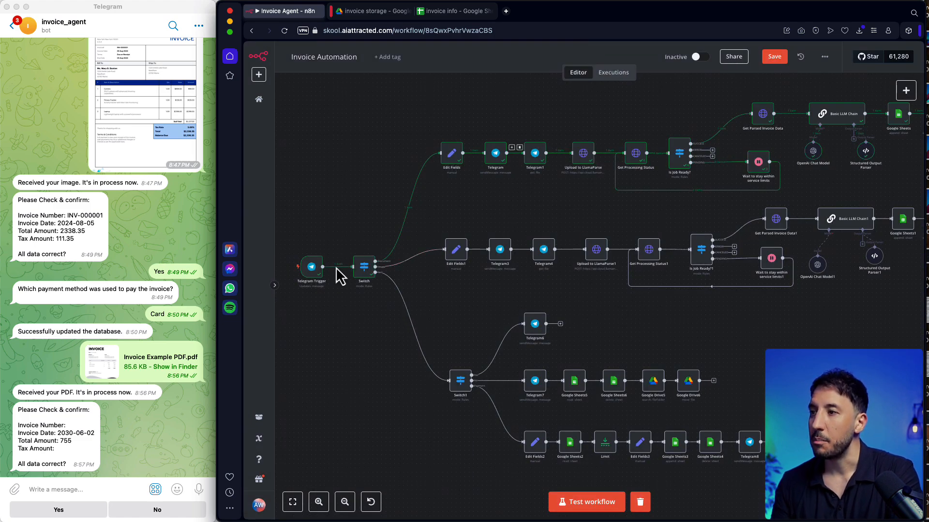
Step: Inspect the document branch's Edit Fields node, comparing its three mapped message fields with the JSON output
{"action": "left_click", "coordinate": [320, 503]}
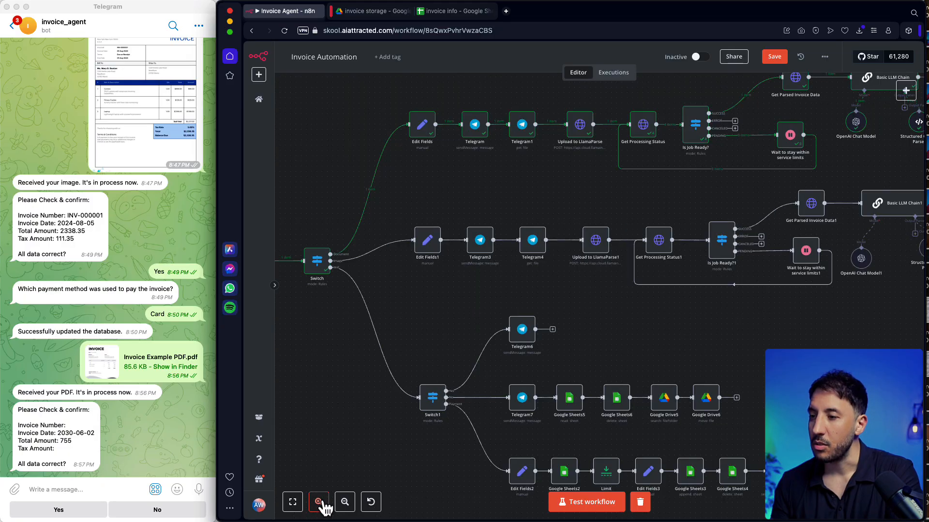
{"action": "left_click", "coordinate": [320, 503]}
{"action": "left_click", "coordinate": [320, 504]}
{"action": "left_click_drag", "start_coordinate": [403, 281], "coordinate": [587, 280]}
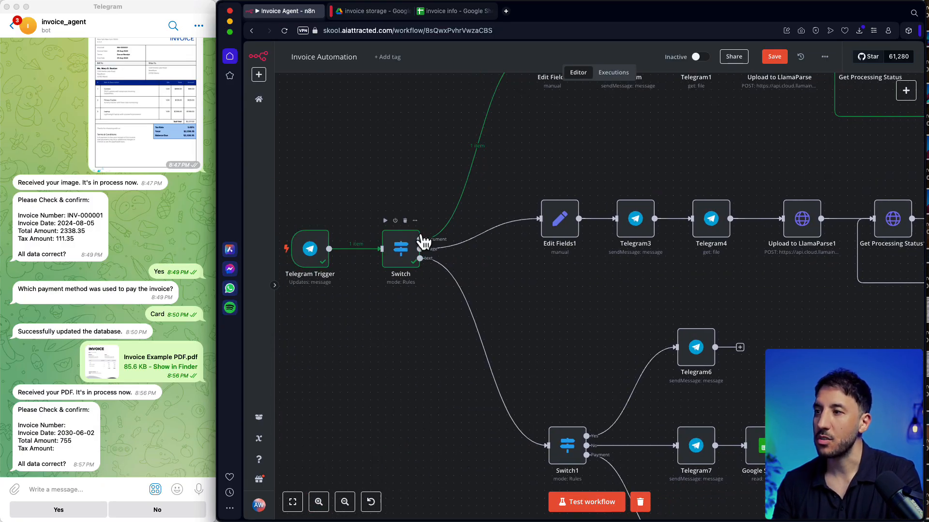
{"action": "left_click_drag", "start_coordinate": [554, 115], "coordinate": [425, 263]}
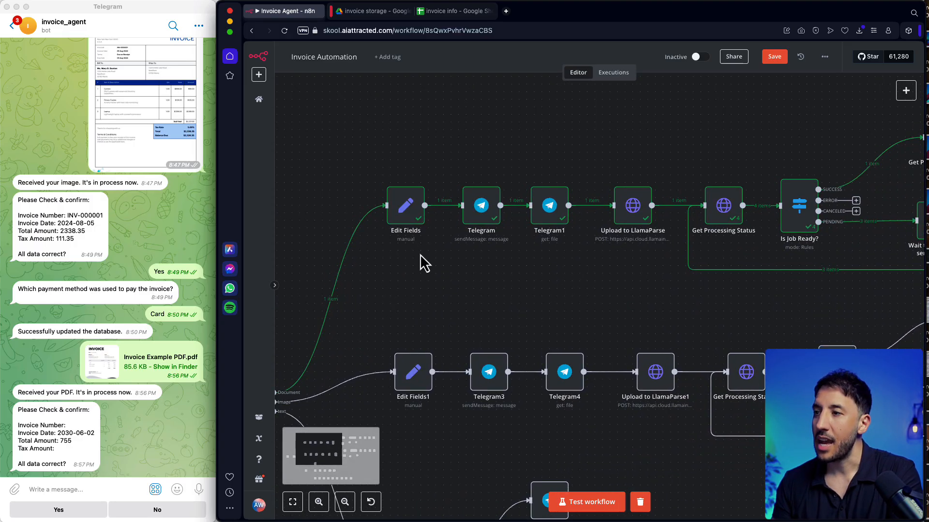
{"action": "double_click", "coordinate": [396, 207]}
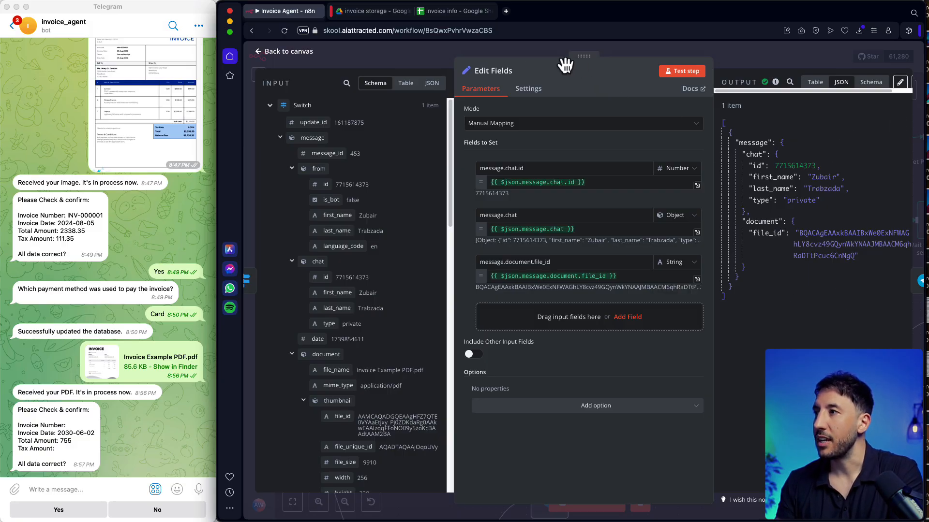
{"action": "left_click_drag", "start_coordinate": [575, 56], "coordinate": [473, 56]}
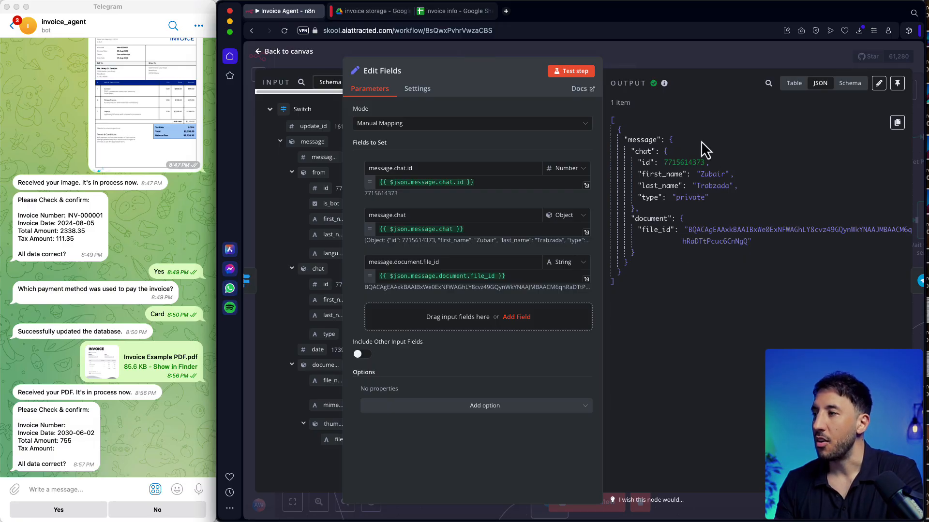
{"action": "left_click_drag", "start_coordinate": [477, 62], "coordinate": [523, 65]}
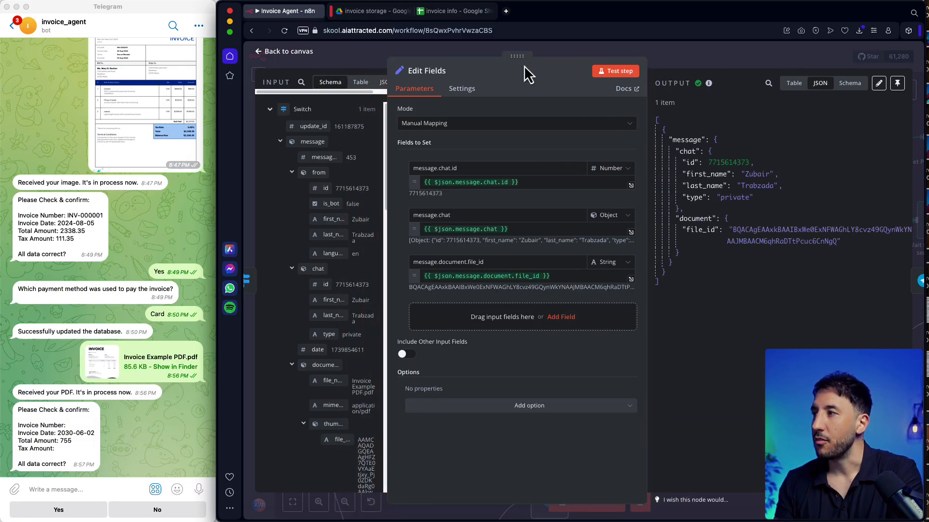
{"action": "left_click", "coordinate": [680, 60]}
Step: Review the Telegram node's reply text and chat ID expression, plus the Telegram1 node's file settings and binary output
{"action": "double_click", "coordinate": [481, 220]}
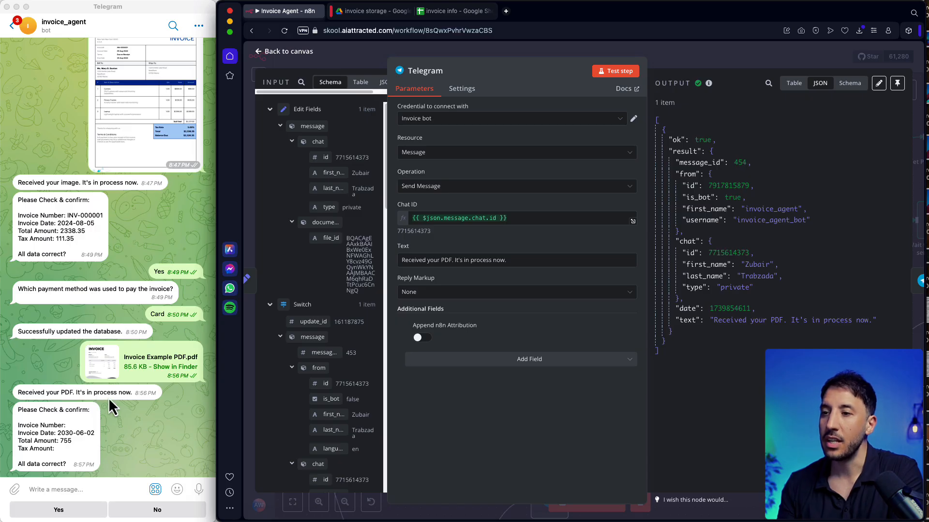
{"action": "triple_click", "coordinate": [439, 260]}
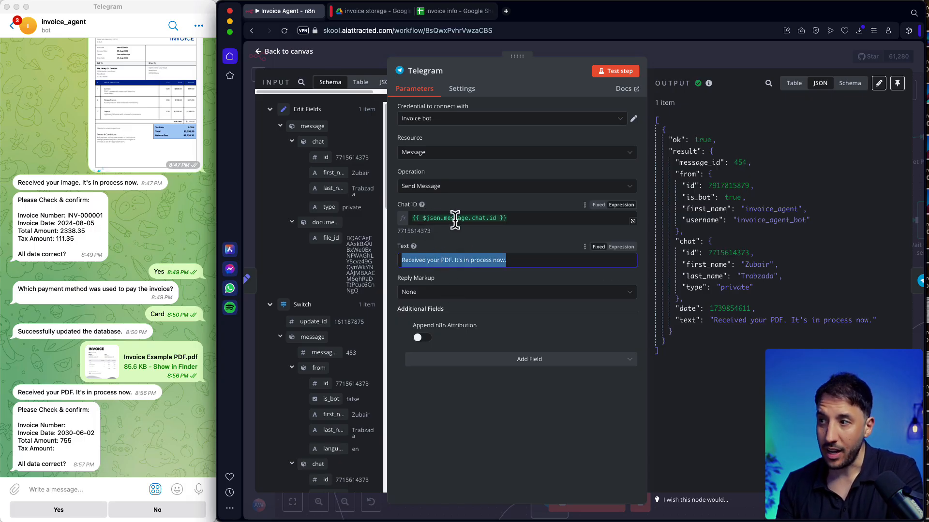
{"action": "left_click", "coordinate": [475, 282]}
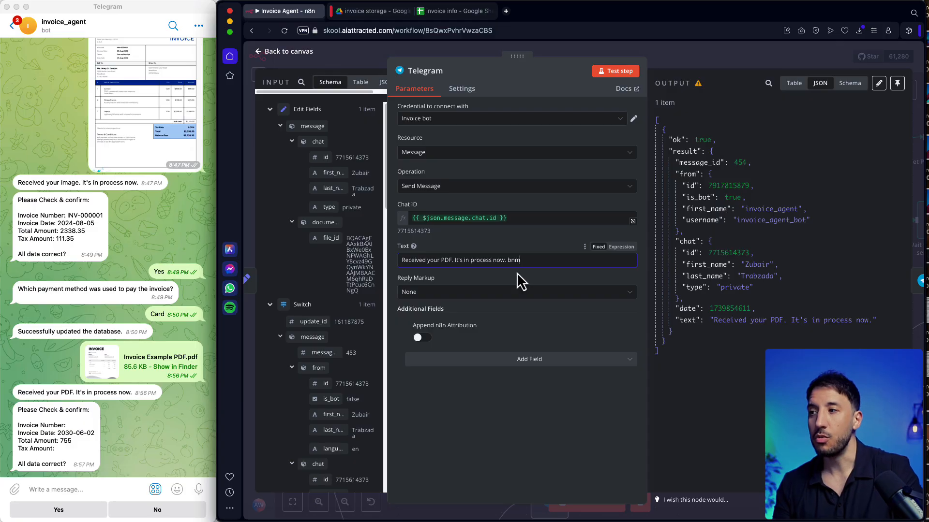
{"action": "key", "text": "BackSpace"}
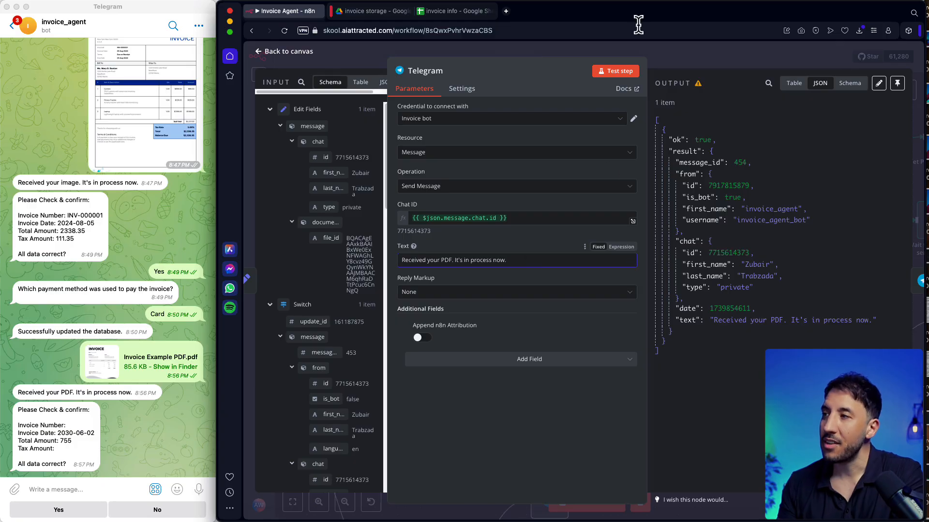
{"action": "left_click", "coordinate": [663, 62]}
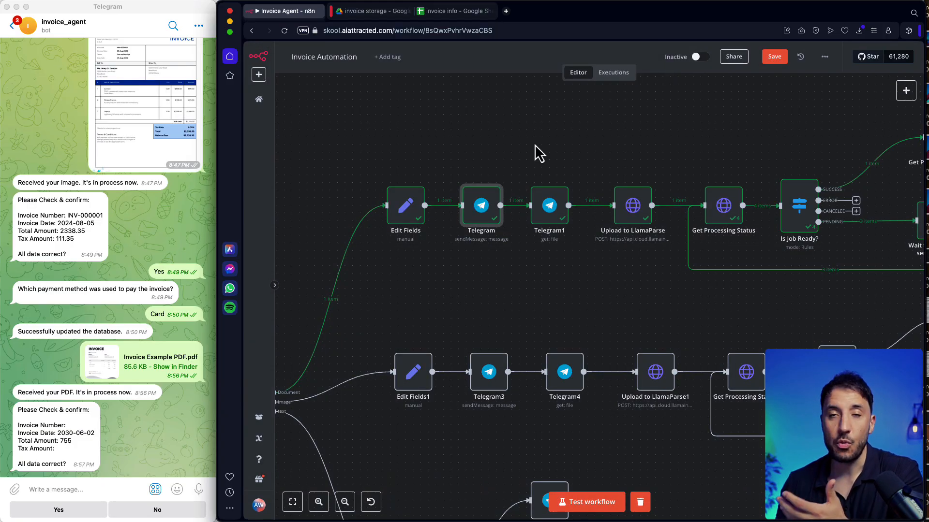
{"action": "double_click", "coordinate": [547, 213]}
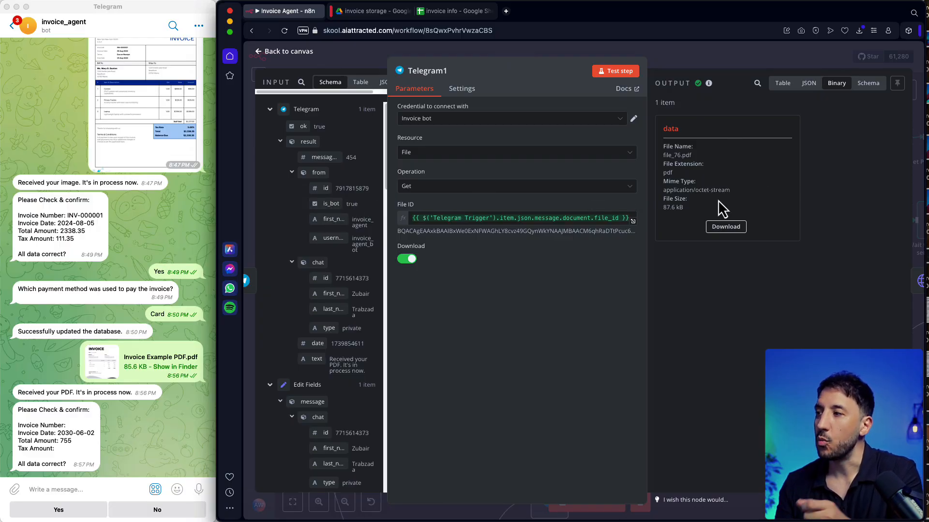
{"action": "left_click", "coordinate": [745, 66]}
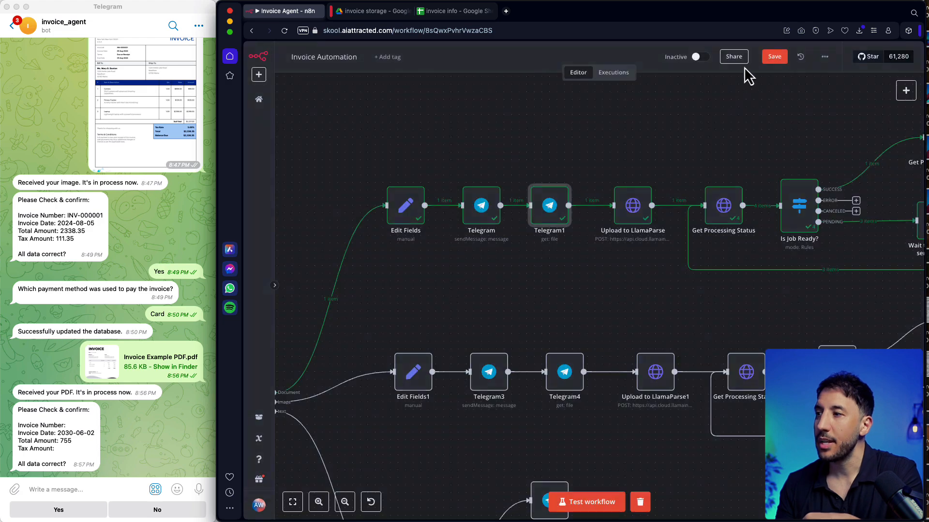
Step: Examine the Upload to LlamaParse node's request settings, from the method and URL down to the body parameters
{"action": "double_click", "coordinate": [632, 207]}
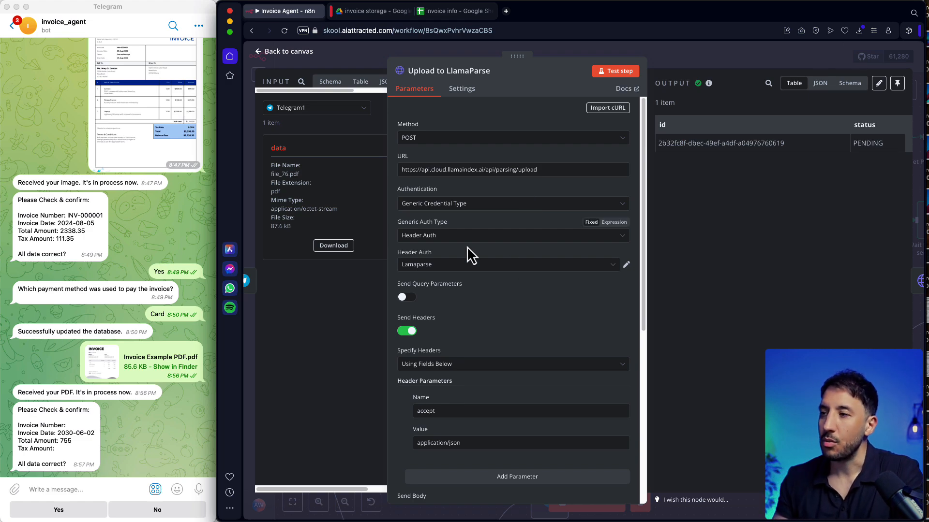
{"action": "scroll", "coordinate": [487, 276], "scroll_direction": "down", "scroll_amount": 5}
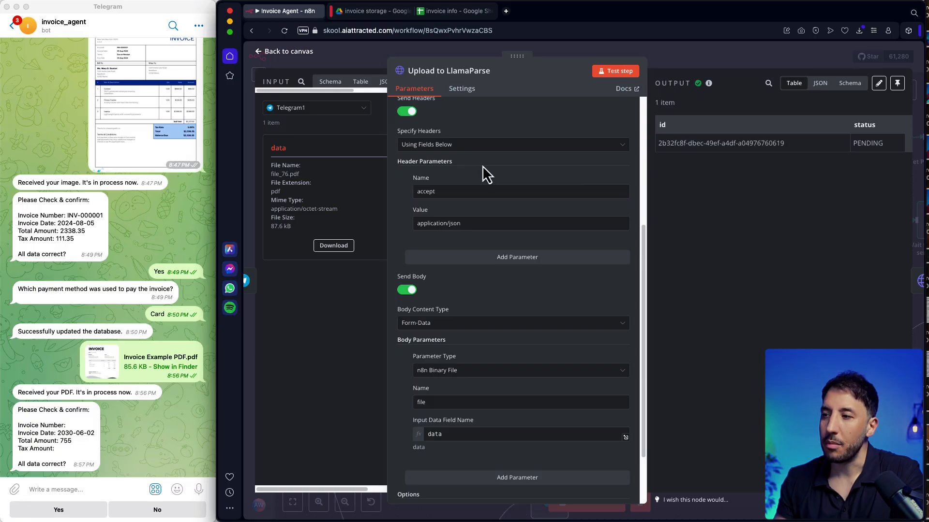
{"action": "scroll", "coordinate": [496, 334], "scroll_direction": "down", "scroll_amount": 2}
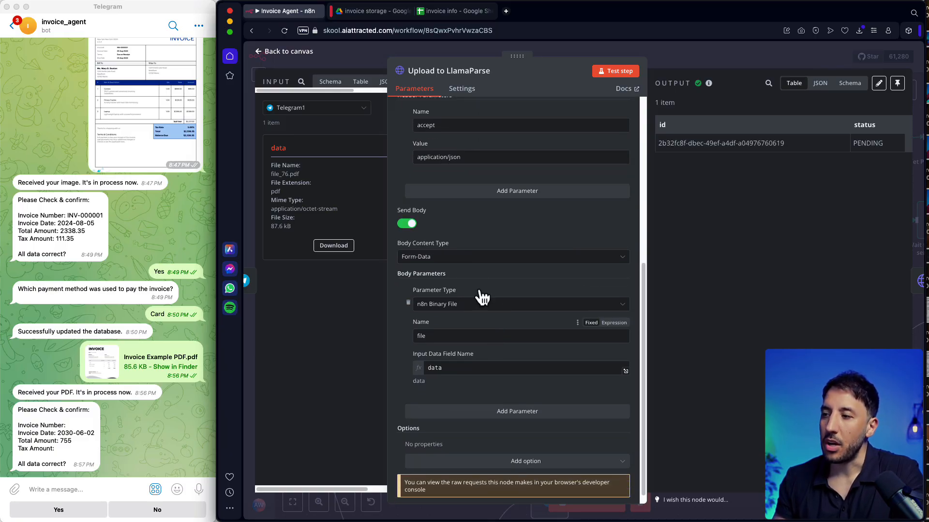
{"action": "scroll", "coordinate": [480, 285], "scroll_direction": "up", "scroll_amount": 10}
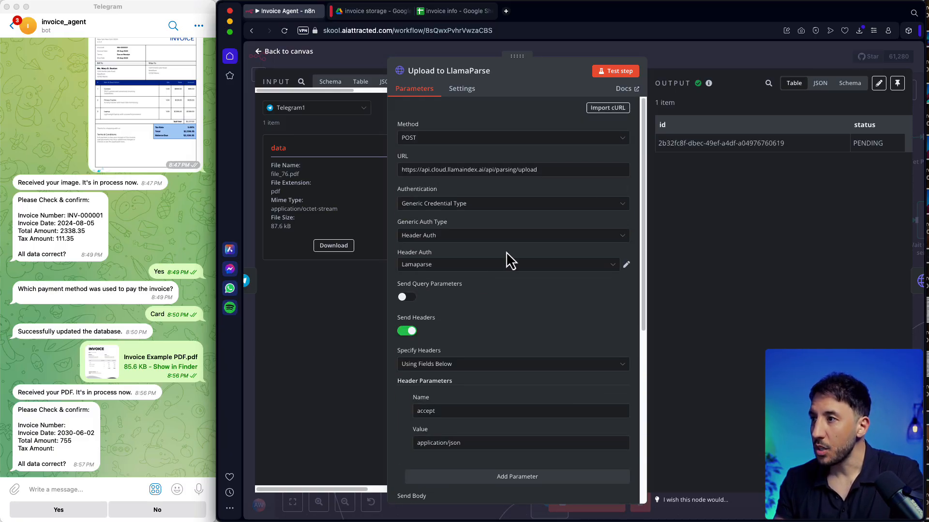
Step: Copy the llamaindex.ai domain from the Upload to LlamaParse URL and open that site in a new browser tab
{"action": "double_click", "coordinate": [580, 173]}
{"action": "left_click", "coordinate": [473, 173]}
{"action": "double_click", "coordinate": [456, 171]}
{"action": "key", "text": "super+c"}
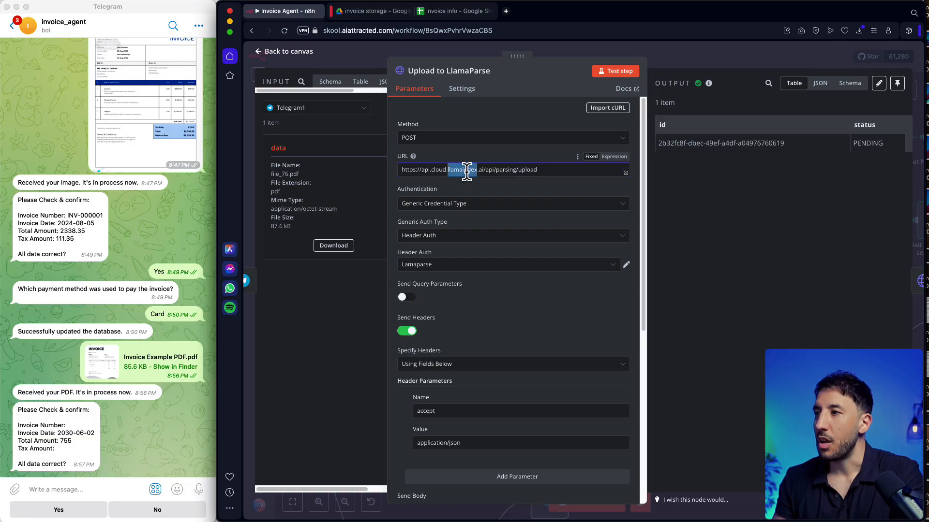
{"action": "left_click", "coordinate": [506, 11]}
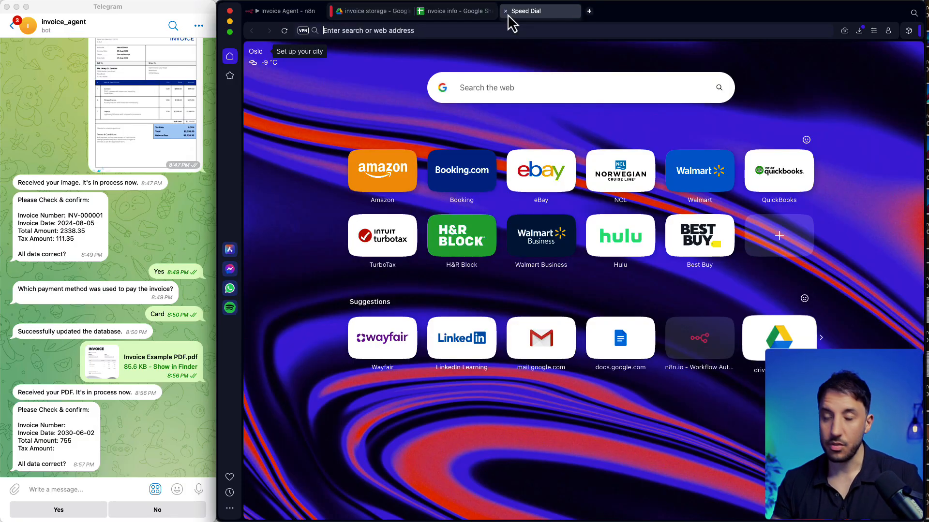
{"action": "key", "text": "super+v"}
{"action": "key", "text": "Return"}
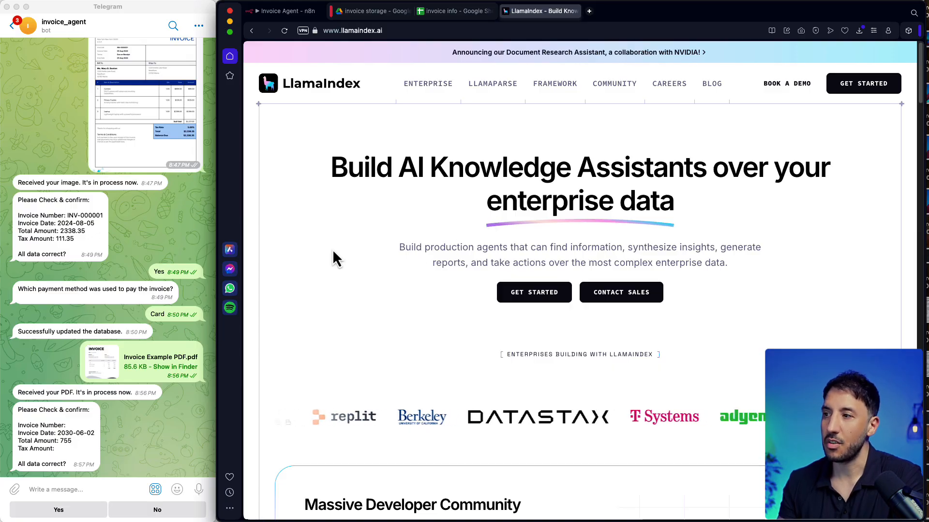
Step: Look through the LlamaIndex home page, from the use cases to the LlamaCloud and community sections
{"action": "scroll", "coordinate": [480, 268], "scroll_direction": "down", "scroll_amount": 10}
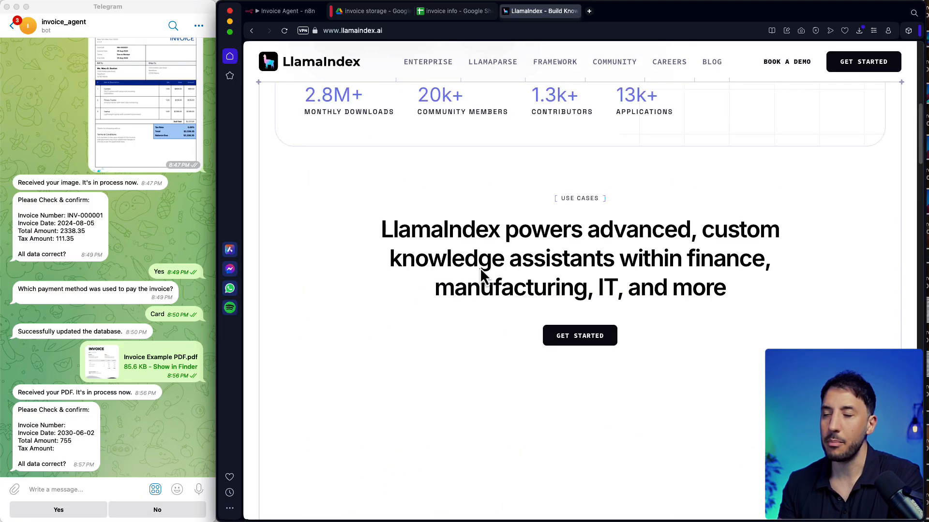
{"action": "scroll", "coordinate": [480, 269], "scroll_direction": "down", "scroll_amount": 2}
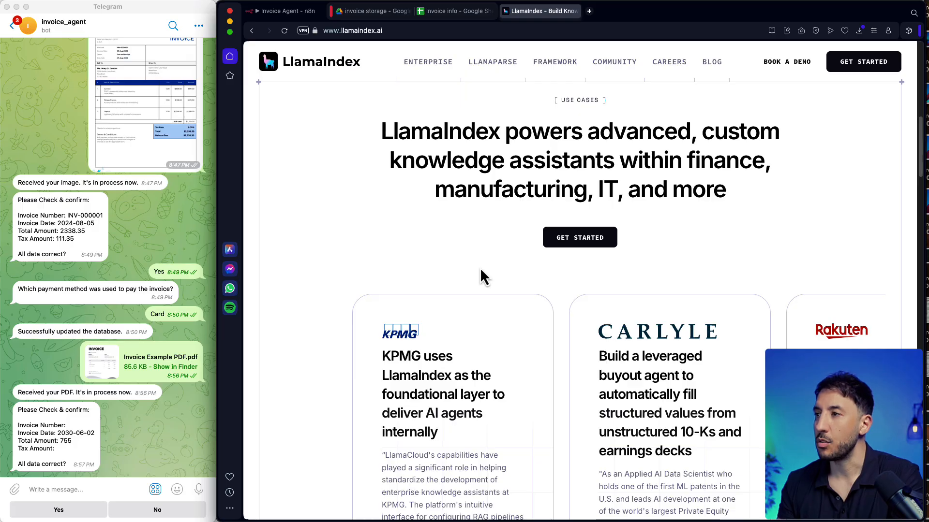
{"action": "scroll", "coordinate": [480, 268], "scroll_direction": "down", "scroll_amount": 6}
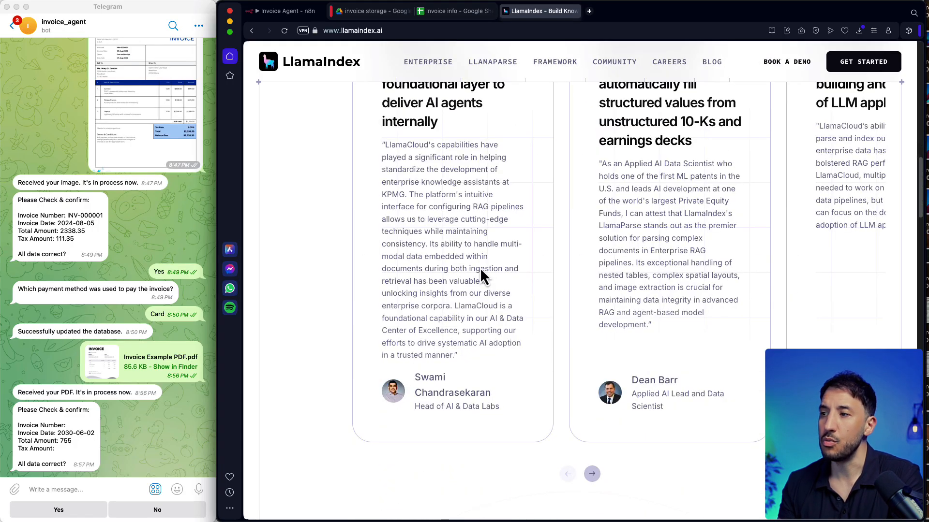
{"action": "scroll", "coordinate": [479, 268], "scroll_direction": "down", "scroll_amount": 7}
{"action": "scroll", "coordinate": [480, 268], "scroll_direction": "down", "scroll_amount": 12}
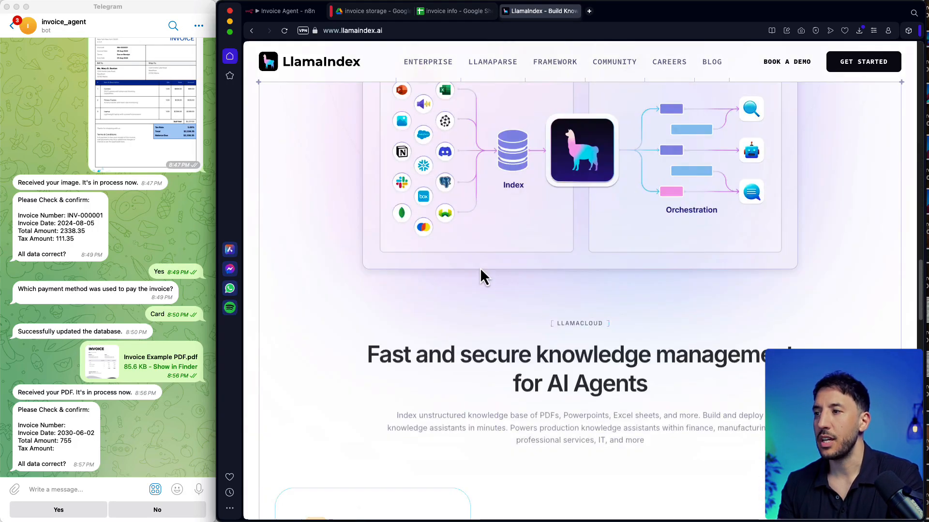
{"action": "scroll", "coordinate": [479, 268], "scroll_direction": "down", "scroll_amount": 4}
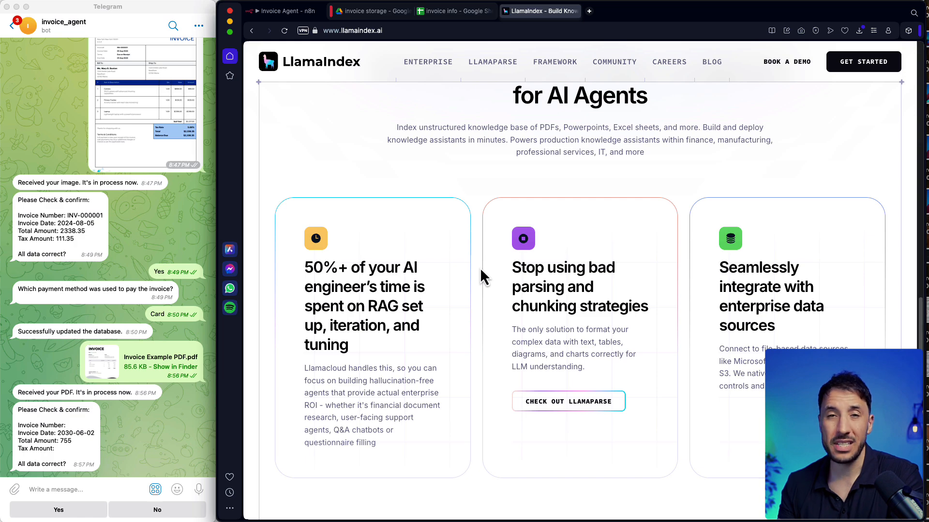
{"action": "scroll", "coordinate": [480, 268], "scroll_direction": "down", "scroll_amount": 15}
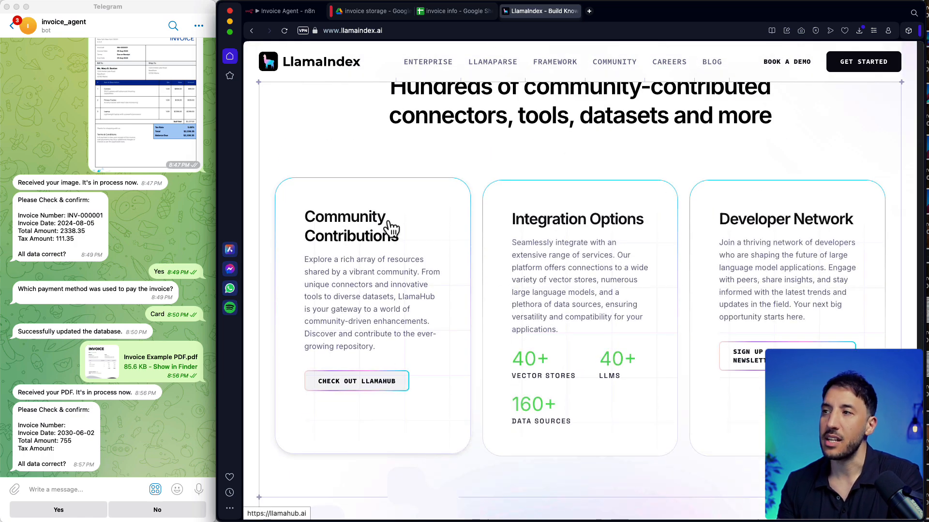
Step: Open the LlamaParse product page and examine the document parsing example and the Why LlamaParse section
{"action": "left_click", "coordinate": [489, 64]}
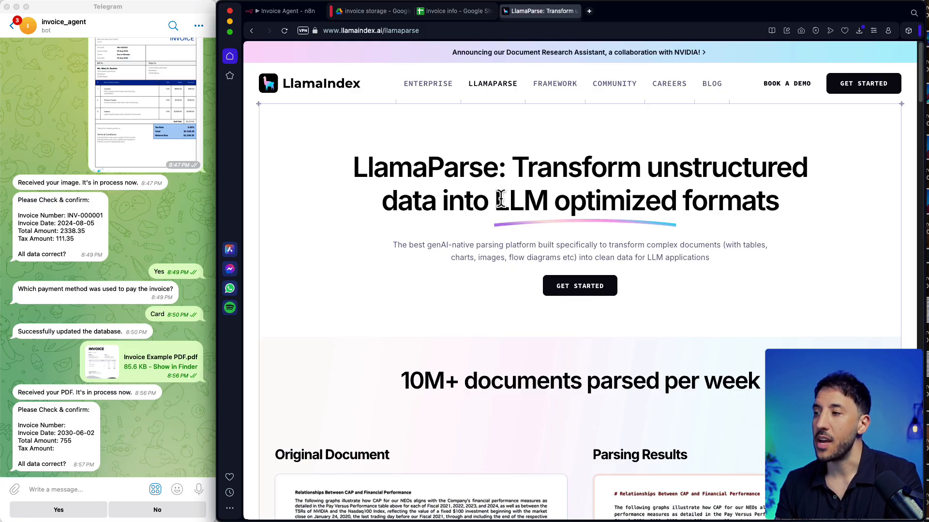
{"action": "scroll", "coordinate": [501, 203], "scroll_direction": "down", "scroll_amount": 7}
{"action": "scroll", "coordinate": [501, 212], "scroll_direction": "down", "scroll_amount": 1}
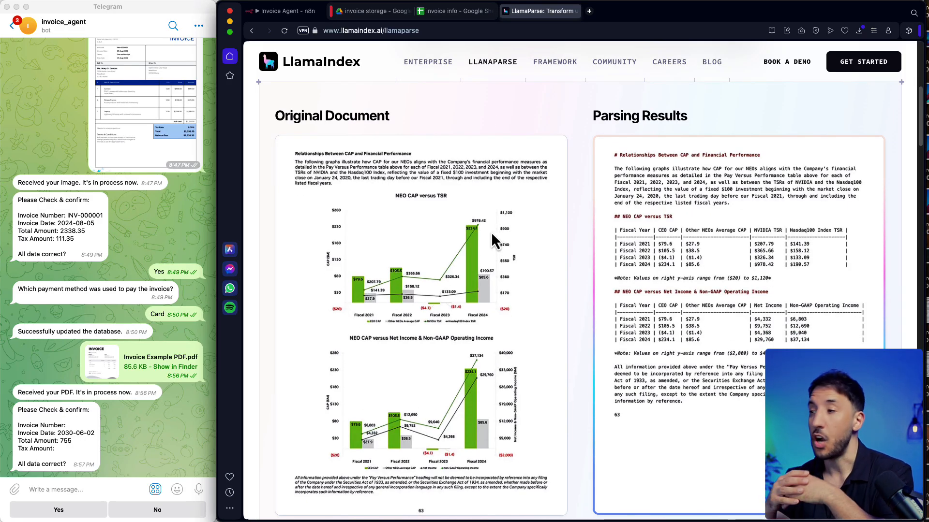
{"action": "scroll", "coordinate": [492, 232], "scroll_direction": "down", "scroll_amount": 10}
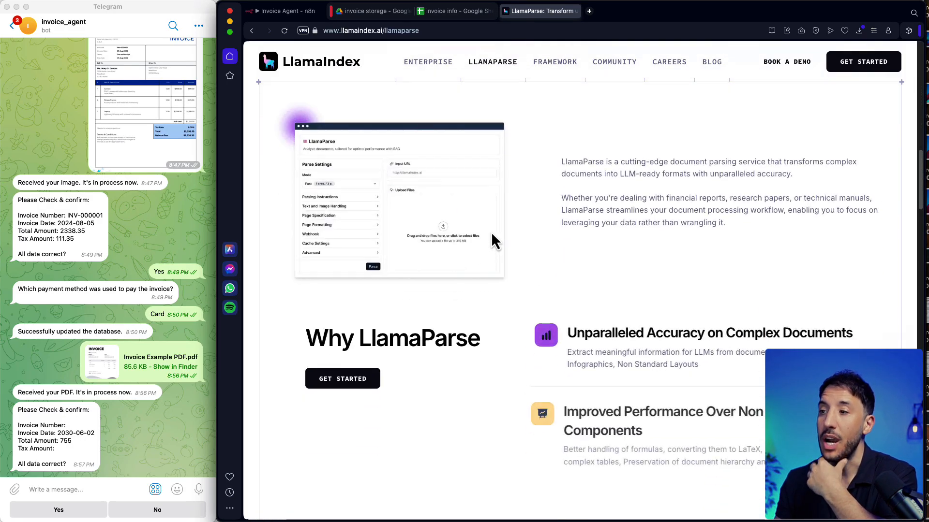
{"action": "scroll", "coordinate": [378, 289], "scroll_direction": "down", "scroll_amount": 1}
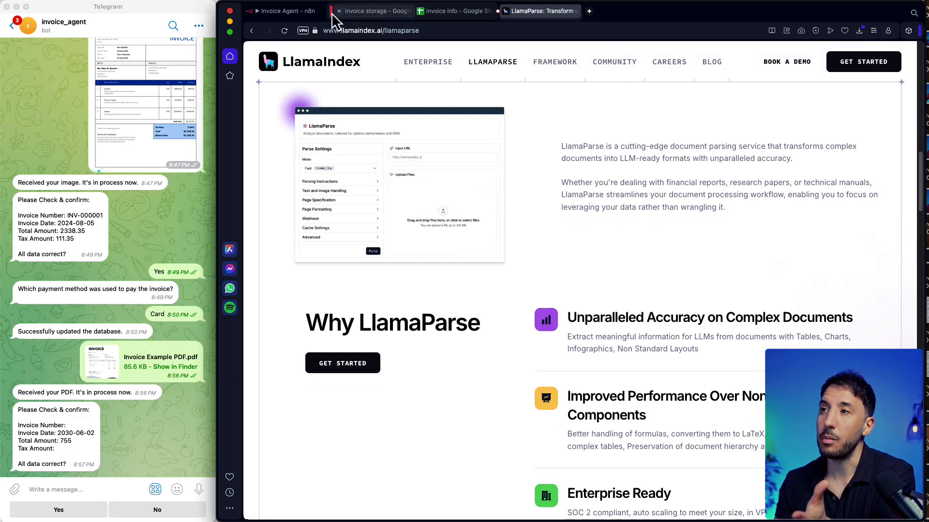
Step: Return to the Invoice Agent workflow in n8n and inspect the upload endpoint URL in Upload to LlamaParse
{"action": "left_click", "coordinate": [298, 14]}
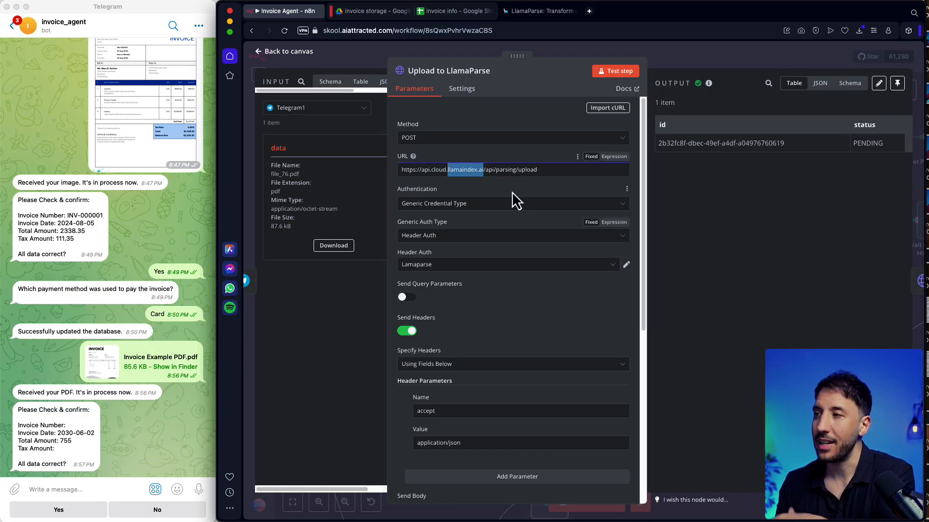
{"action": "left_click_drag", "start_coordinate": [417, 170], "coordinate": [506, 169]}
{"action": "left_click", "coordinate": [506, 169]}
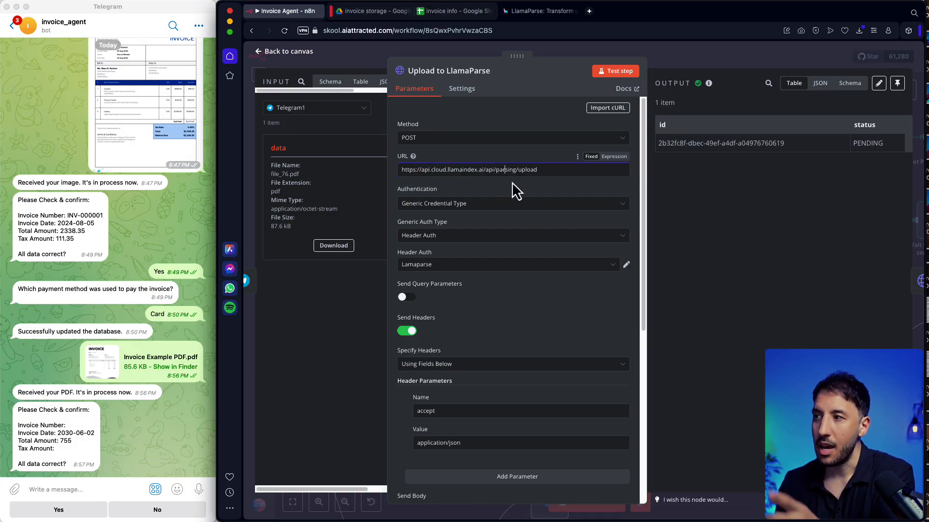
{"action": "left_click", "coordinate": [546, 173]}
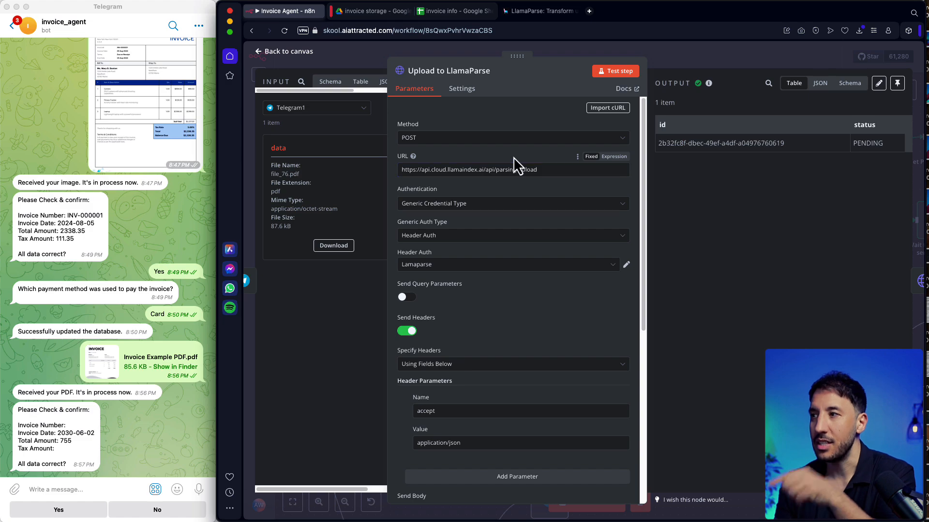
Step: Leave the Upload to LlamaParse settings and check the GET request configuration of the Get Processing Status node
{"action": "left_click", "coordinate": [522, 186]}
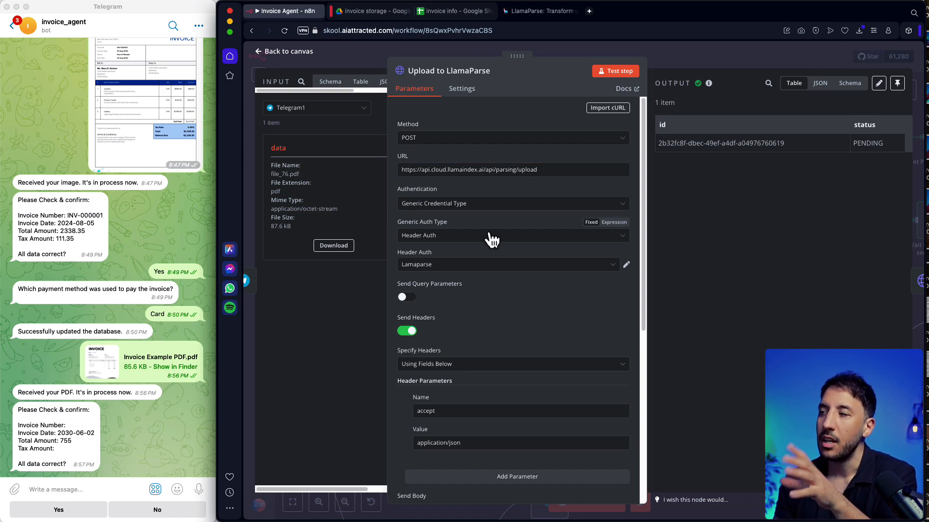
{"action": "left_click", "coordinate": [728, 60]}
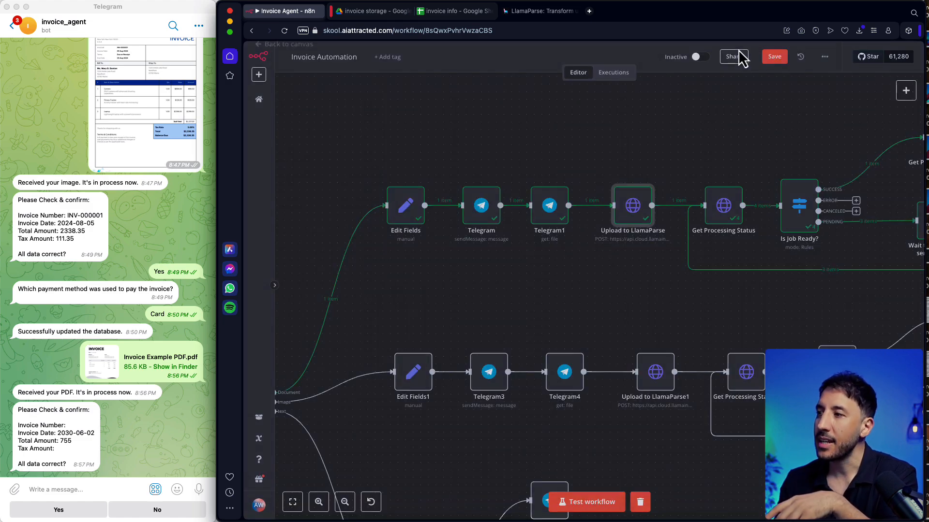
{"action": "double_click", "coordinate": [725, 202]}
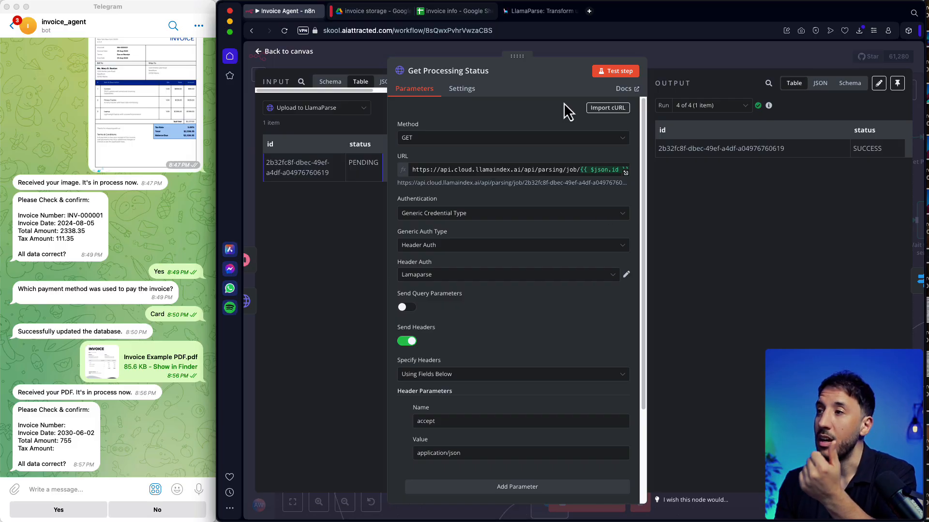
{"action": "left_click", "coordinate": [684, 49]}
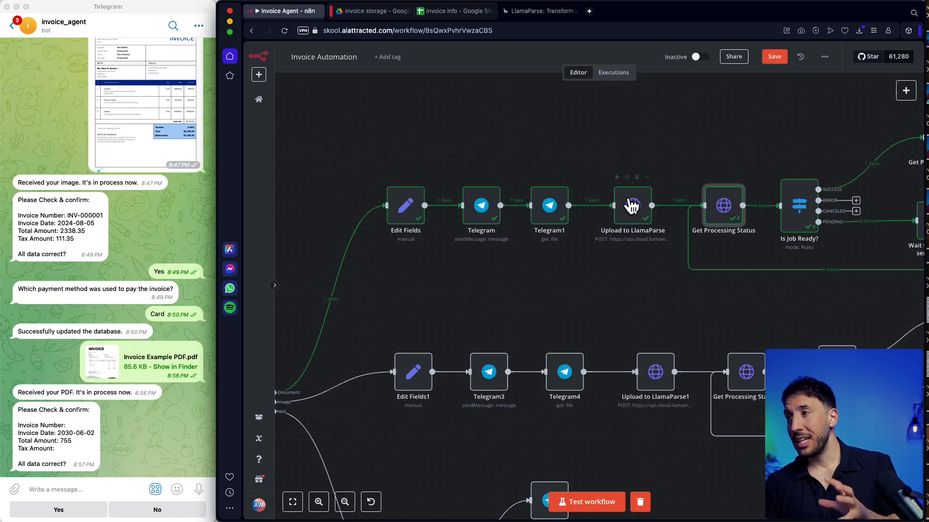
Step: Reopen the Upload to LlamaParse node to review its POST request and the returned job output
{"action": "left_click_drag", "start_coordinate": [645, 290], "coordinate": [504, 286]}
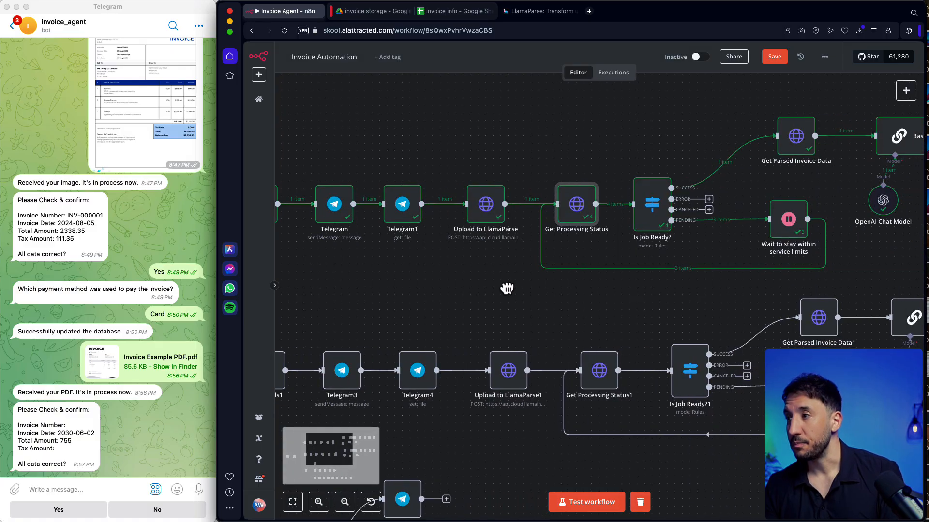
{"action": "double_click", "coordinate": [491, 217]}
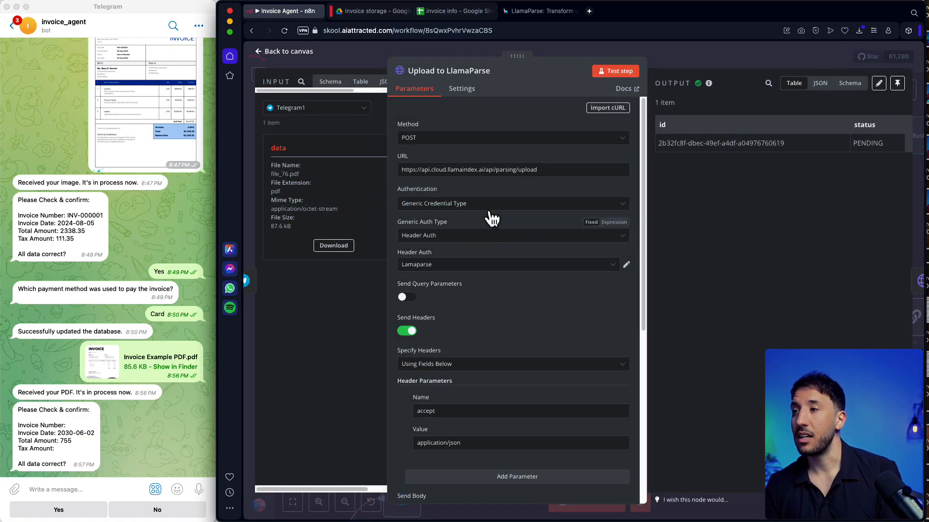
{"action": "left_click", "coordinate": [684, 57]}
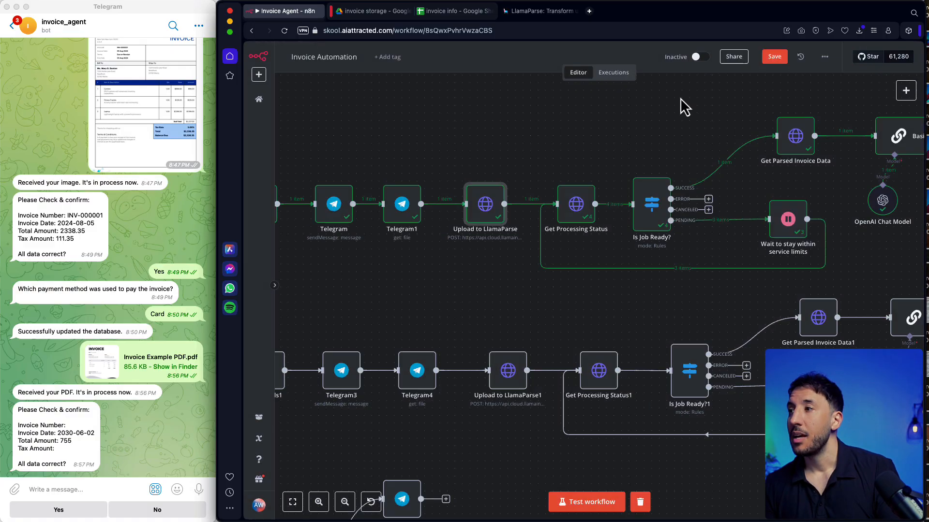
Step: Widen the input area of Get Processing Status and compare its input and output status with the job URL expression
{"action": "double_click", "coordinate": [573, 206]}
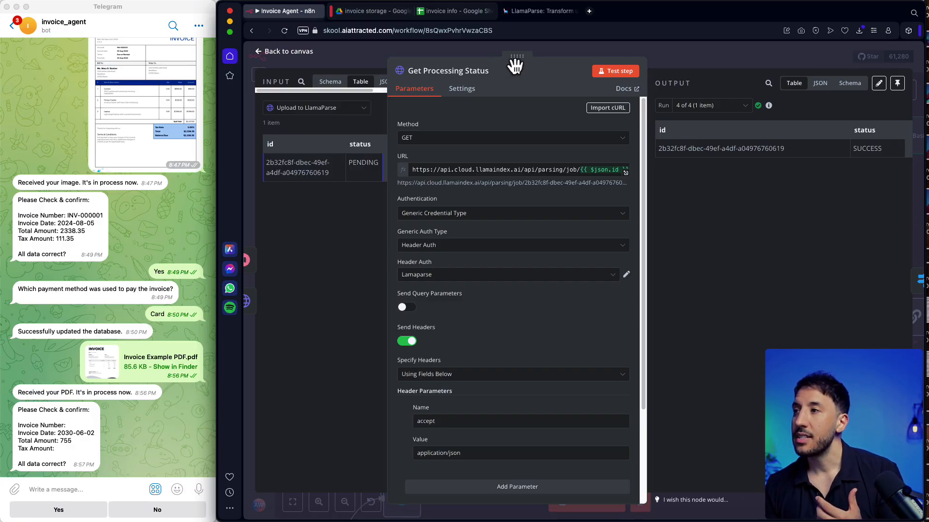
{"action": "left_click_drag", "start_coordinate": [517, 56], "coordinate": [608, 62]}
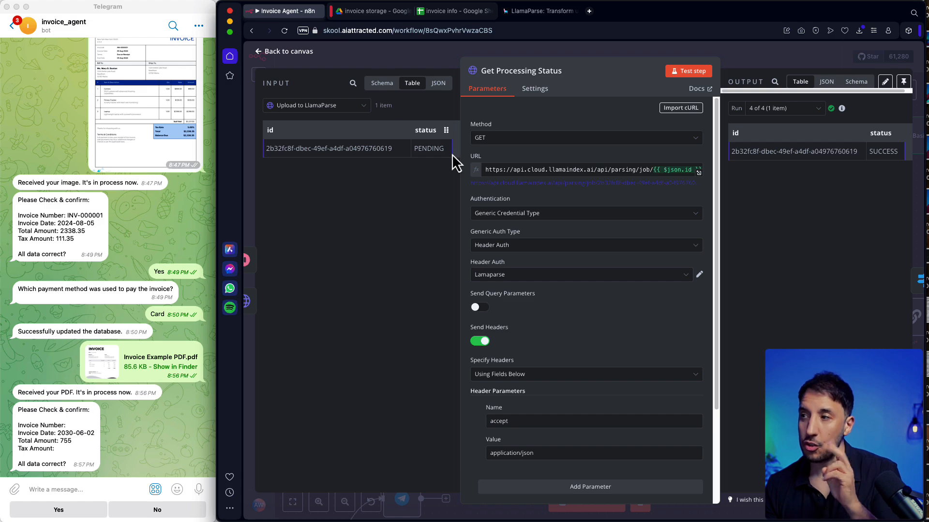
{"action": "left_click", "coordinate": [638, 166]}
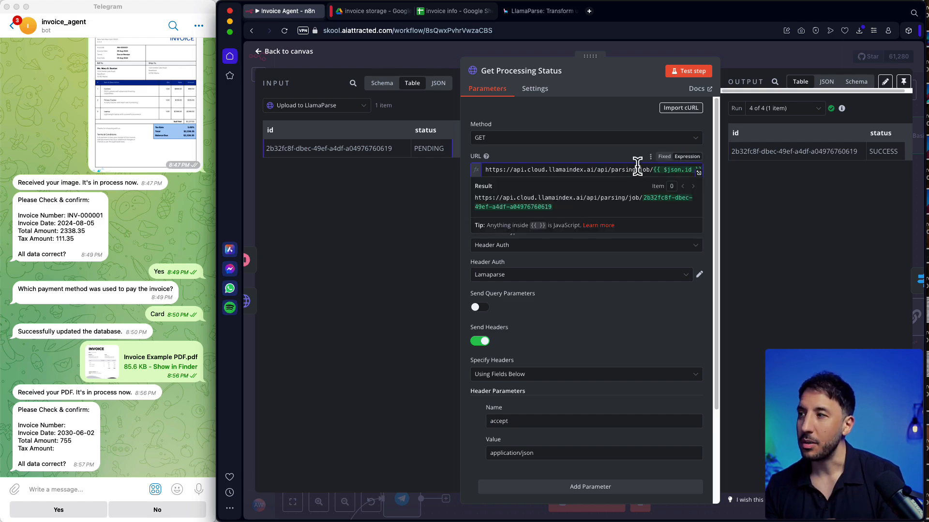
{"action": "left_click", "coordinate": [381, 220]}
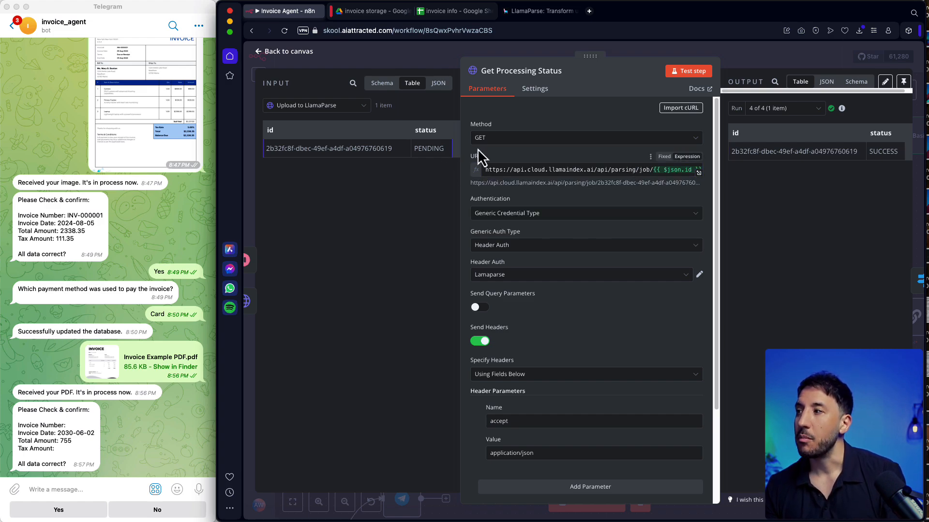
{"action": "left_click", "coordinate": [738, 69]}
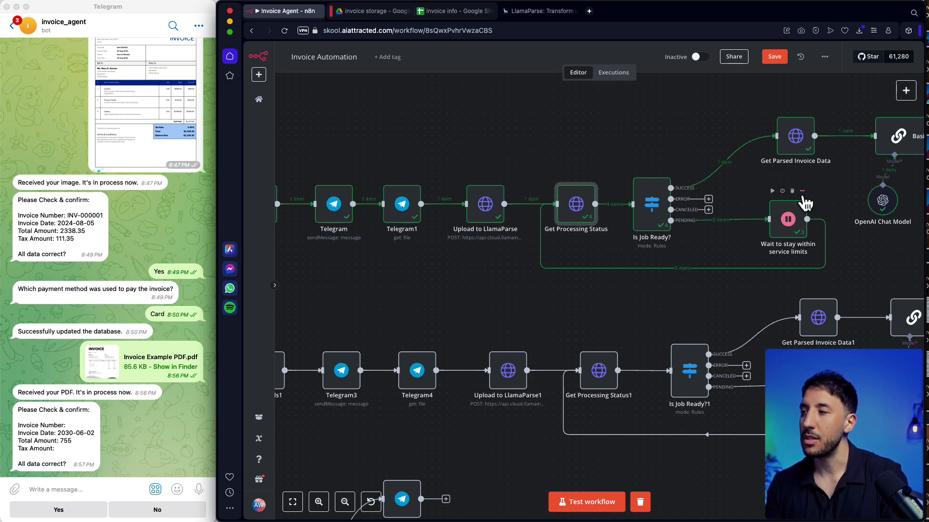
Step: Examine all the status routing rules in Is Job Ready? and the wait interval settings in Wait to stay within service limits
{"action": "double_click", "coordinate": [653, 206]}
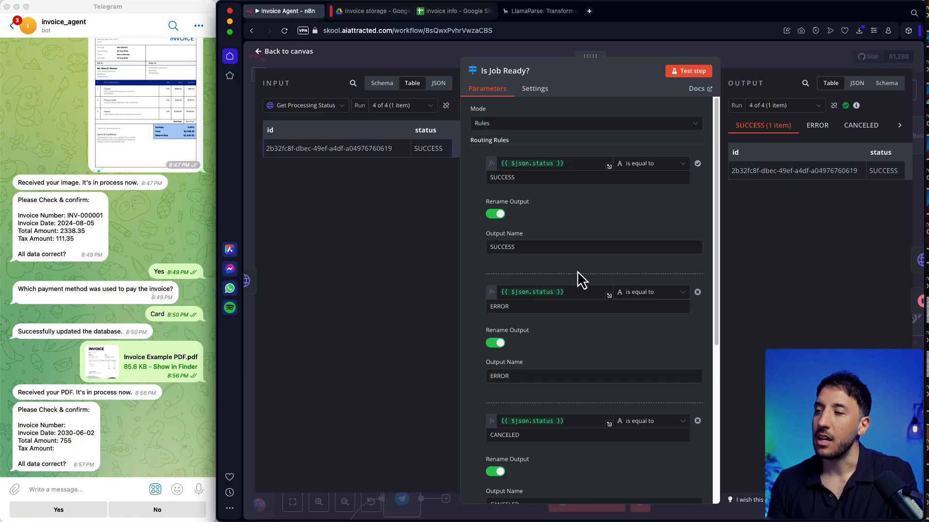
{"action": "scroll", "coordinate": [546, 223], "scroll_direction": "down", "scroll_amount": 1}
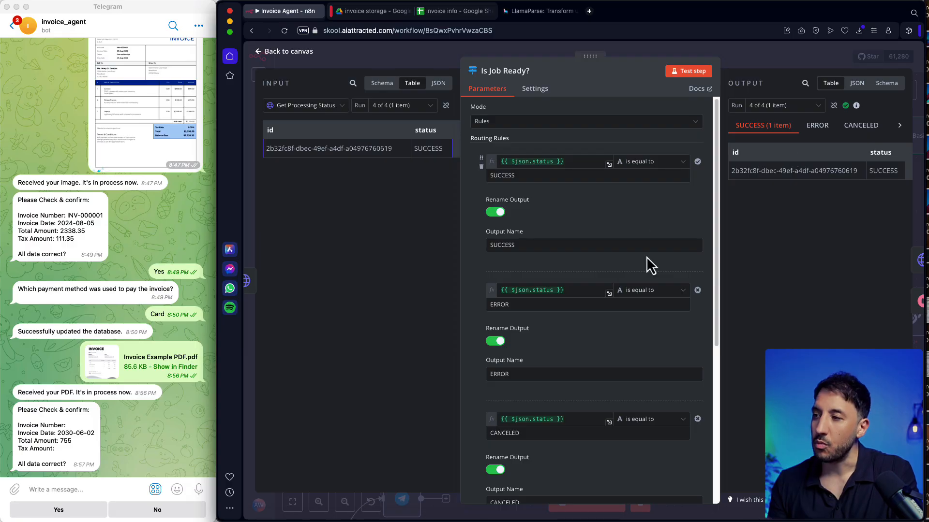
{"action": "scroll", "coordinate": [510, 271], "scroll_direction": "down", "scroll_amount": 3}
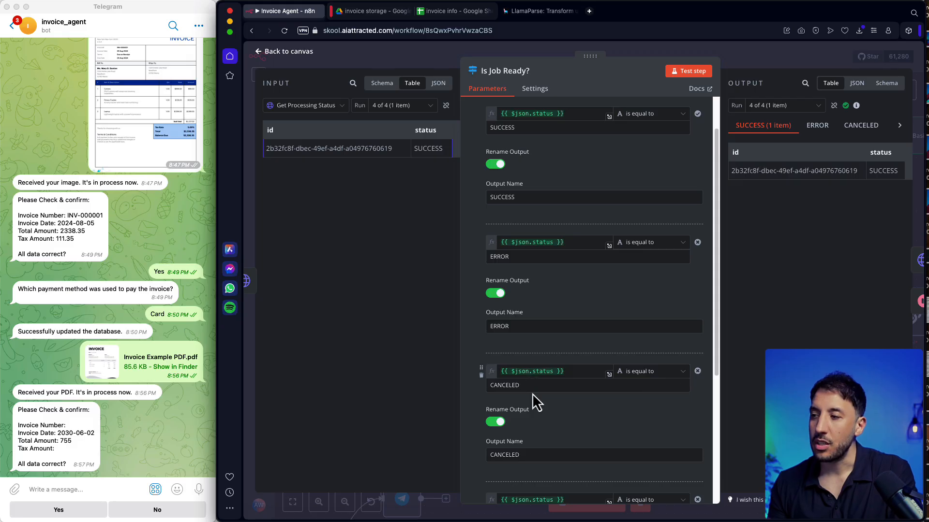
{"action": "scroll", "coordinate": [532, 394], "scroll_direction": "down", "scroll_amount": 5}
{"action": "scroll", "coordinate": [512, 310], "scroll_direction": "down", "scroll_amount": 3}
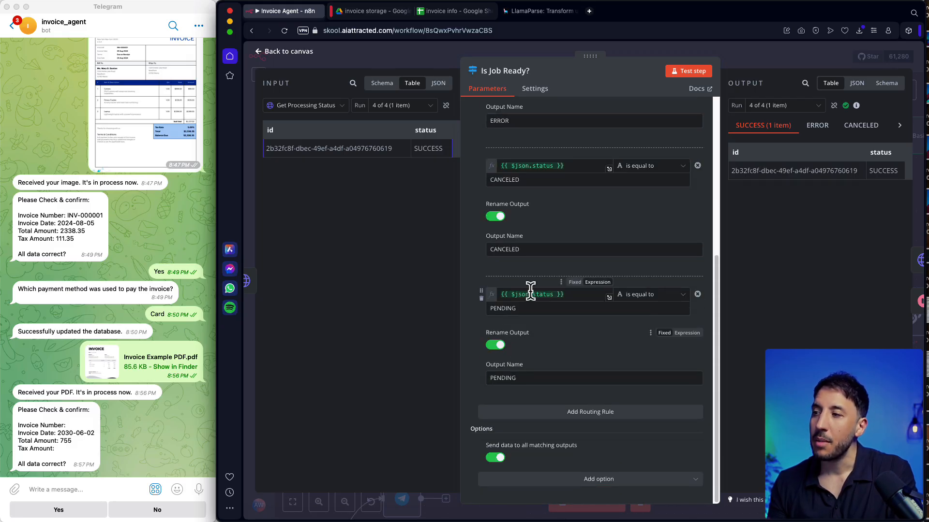
{"action": "left_click", "coordinate": [741, 64]}
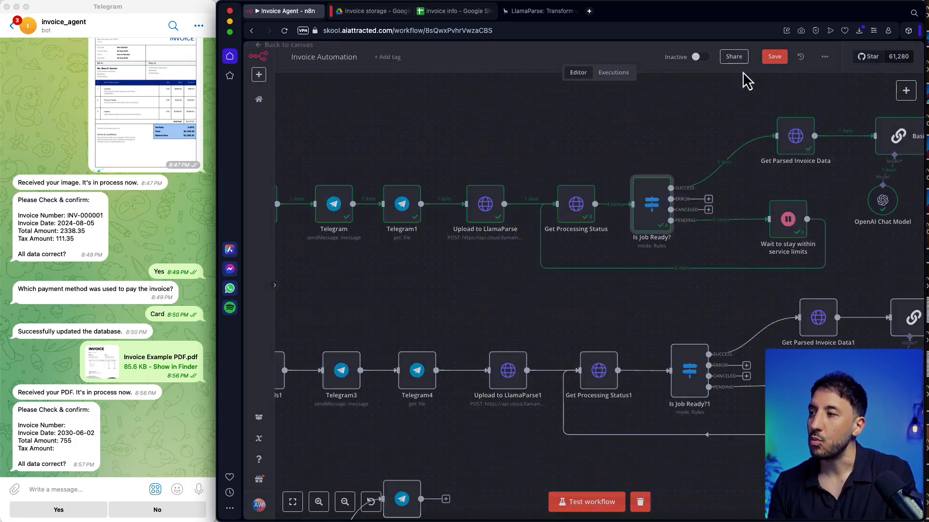
{"action": "double_click", "coordinate": [797, 221]}
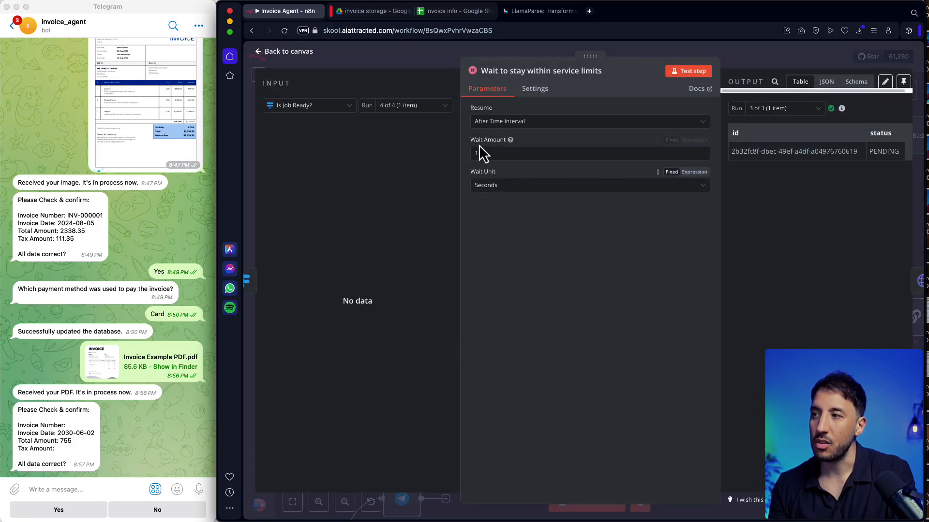
{"action": "left_click", "coordinate": [699, 53]}
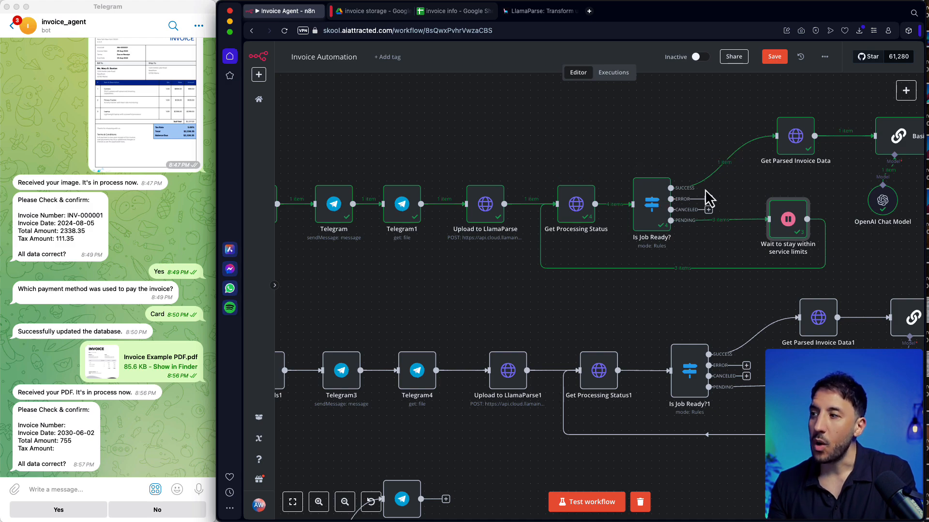
Step: Open Get Parsed Invoice Data on the SUCCESS branch and review its request settings, redirect options and output
{"action": "left_click", "coordinate": [318, 502]}
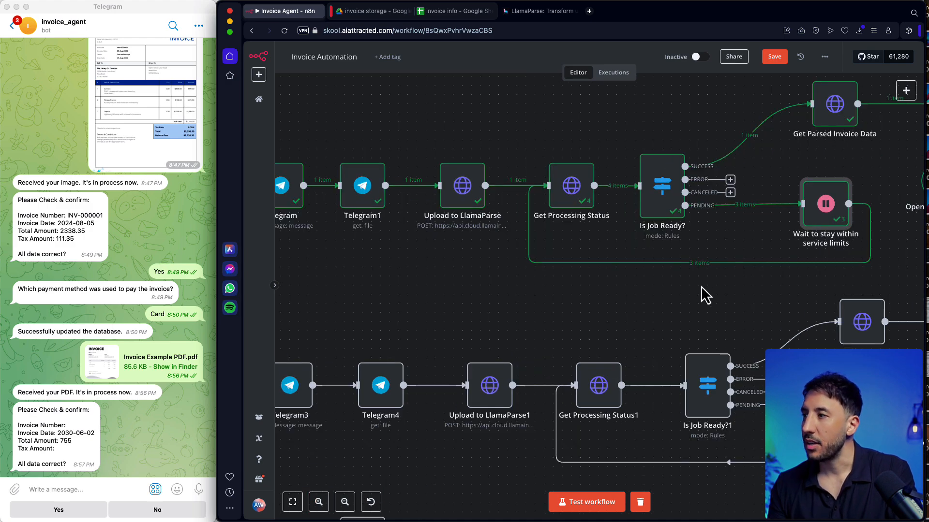
{"action": "left_click_drag", "start_coordinate": [673, 295], "coordinate": [456, 338]}
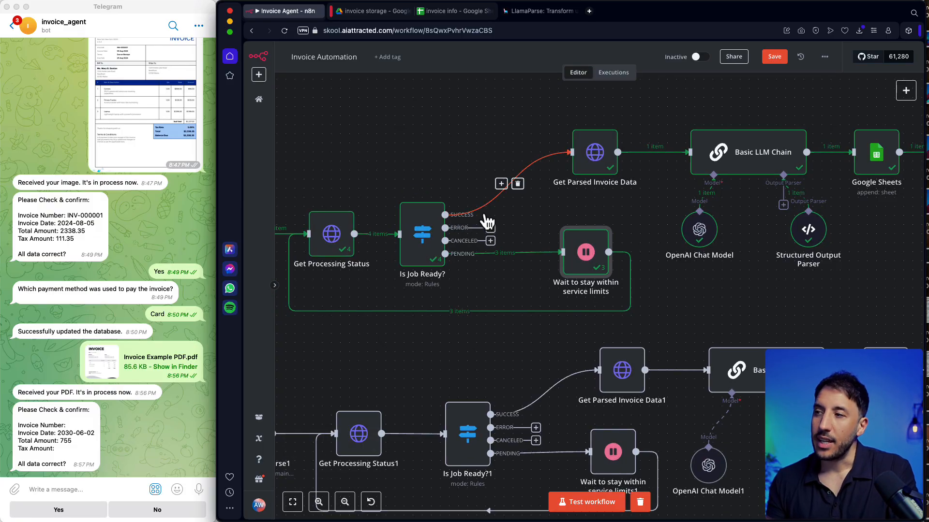
{"action": "double_click", "coordinate": [592, 158]}
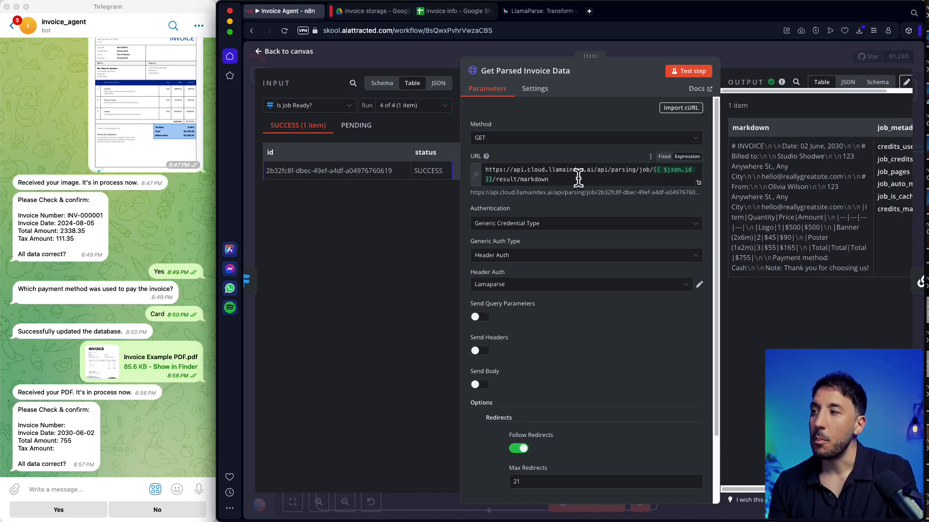
{"action": "scroll", "coordinate": [537, 266], "scroll_direction": "down", "scroll_amount": 3}
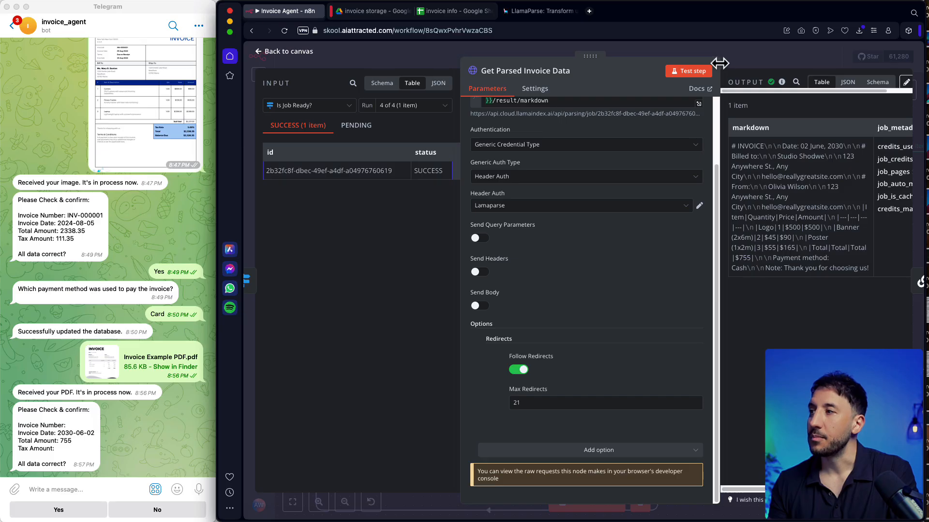
{"action": "left_click_drag", "start_coordinate": [720, 63], "coordinate": [645, 80]}
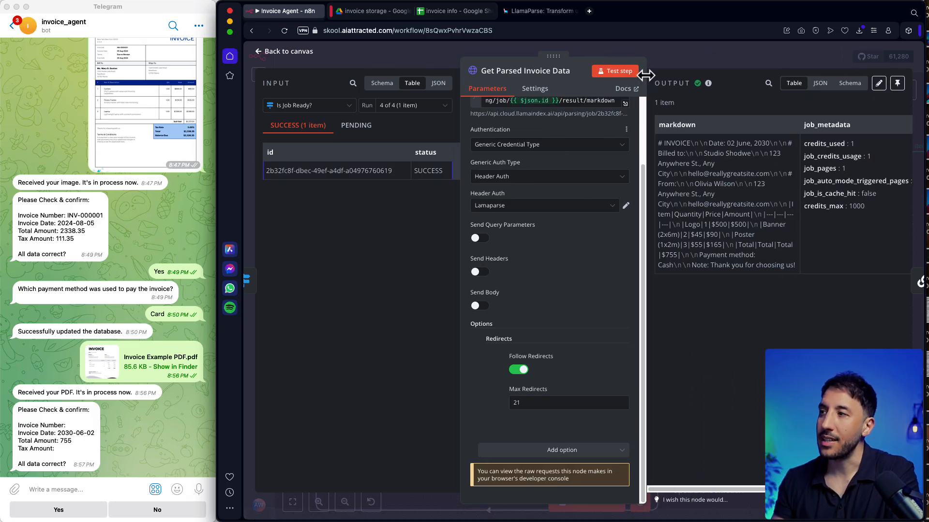
{"action": "left_click_drag", "start_coordinate": [645, 75], "coordinate": [740, 73]}
{"action": "scroll", "coordinate": [614, 170], "scroll_direction": "up", "scroll_amount": 3}
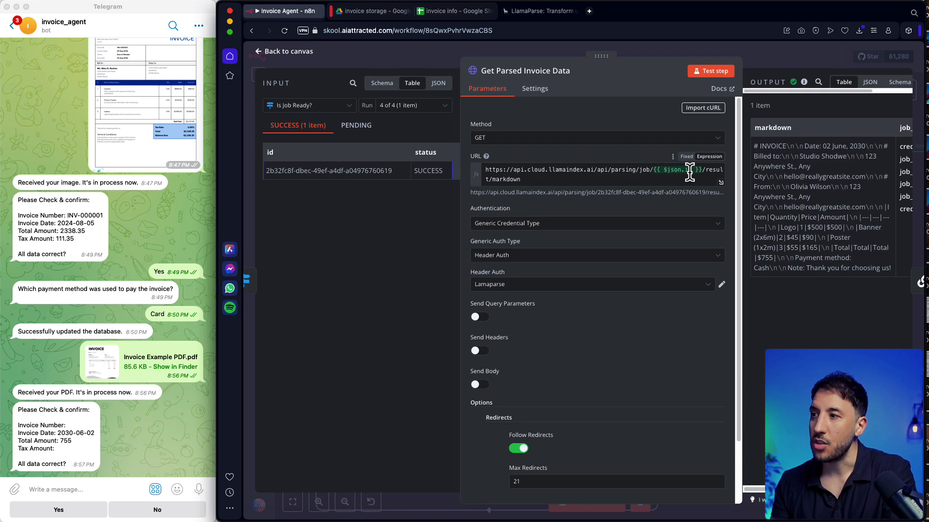
Step: Inspect the result/markdown URL expression in Get Parsed Invoice Data and enlarge the output area to read the parsed markdown
{"action": "left_click_drag", "start_coordinate": [690, 172], "coordinate": [724, 175]}
{"action": "left_click", "coordinate": [529, 183]}
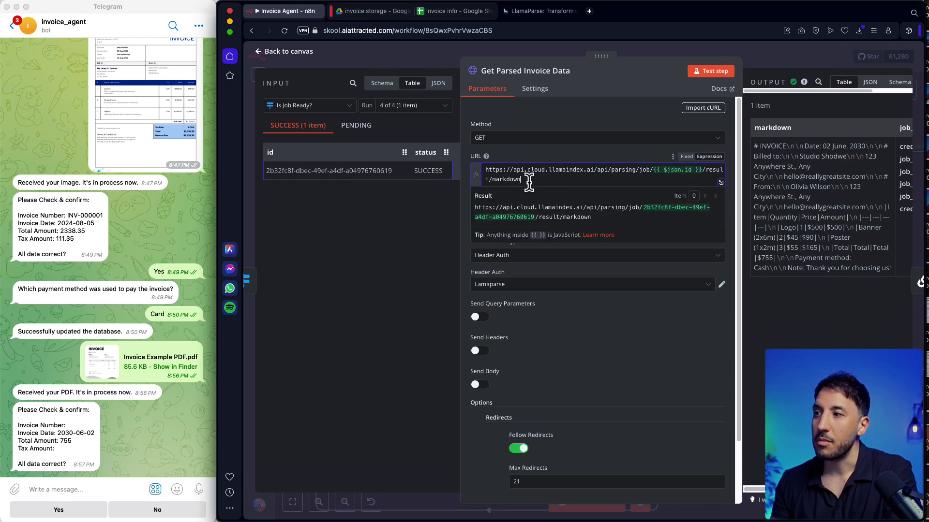
{"action": "left_click", "coordinate": [845, 346]}
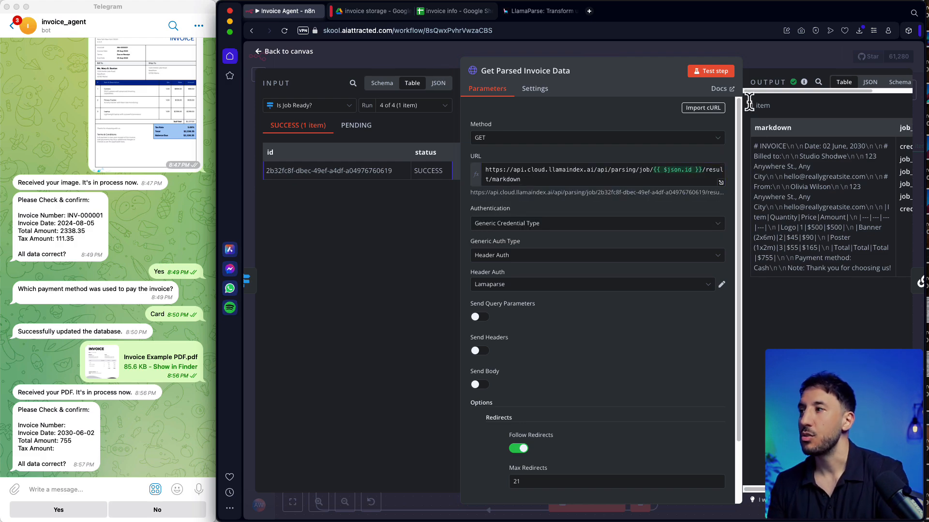
{"action": "left_click_drag", "start_coordinate": [740, 62], "coordinate": [549, 78]}
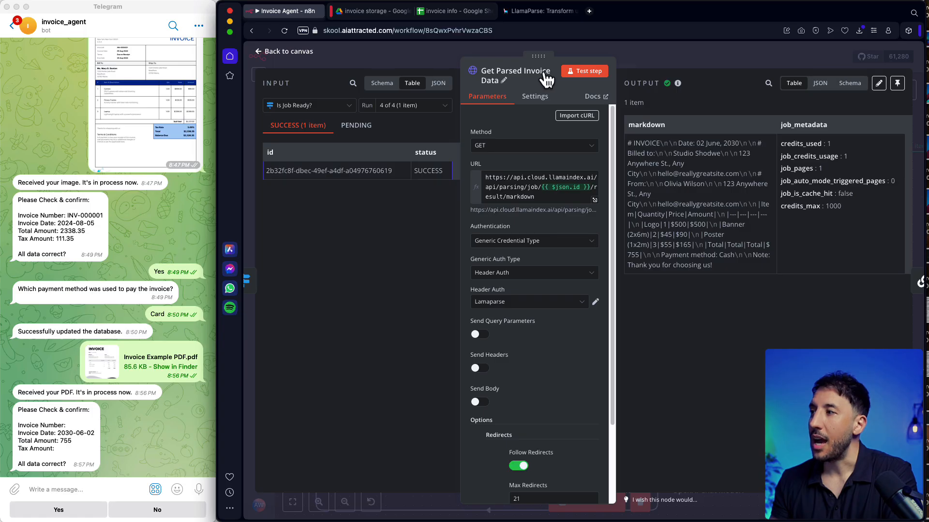
{"action": "left_click", "coordinate": [719, 63]}
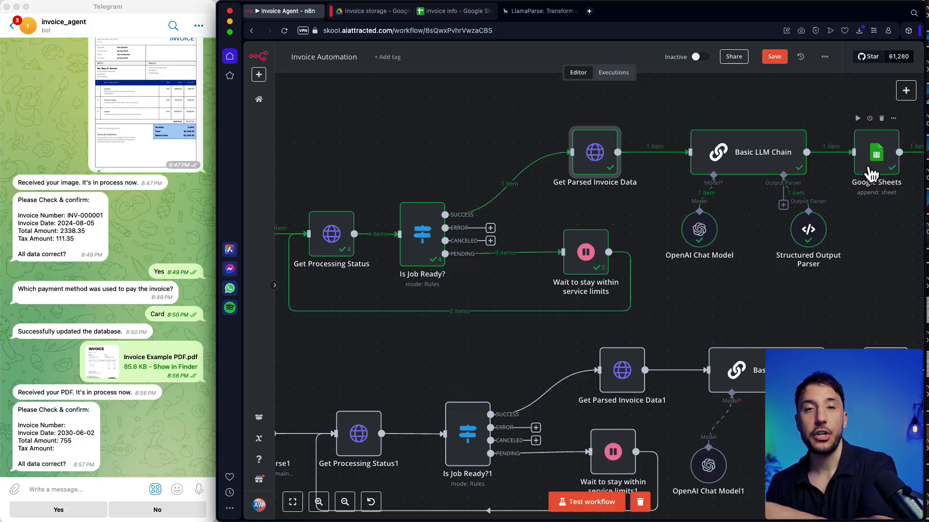
Step: Open the Basic LLM Chain node and enlarge its System message to read the opening role and instructions
{"action": "double_click", "coordinate": [776, 161]}
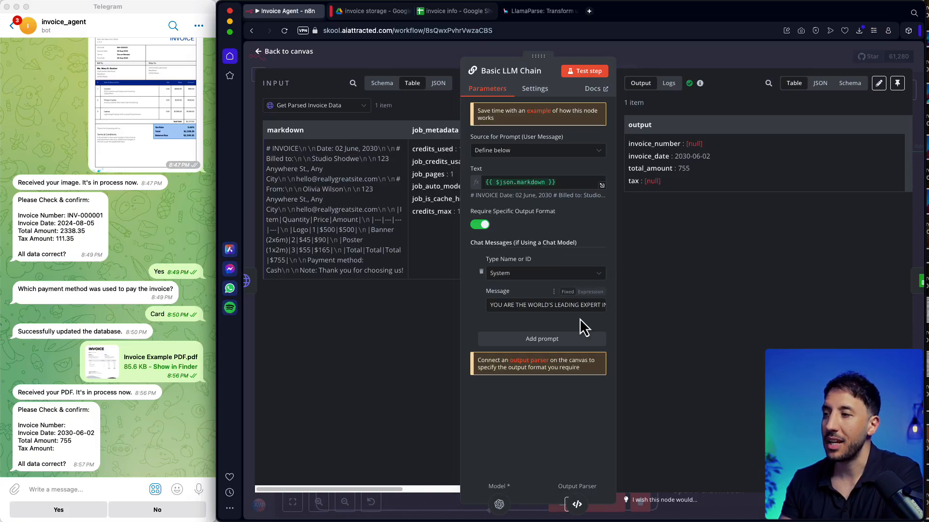
{"action": "left_click", "coordinate": [602, 307]}
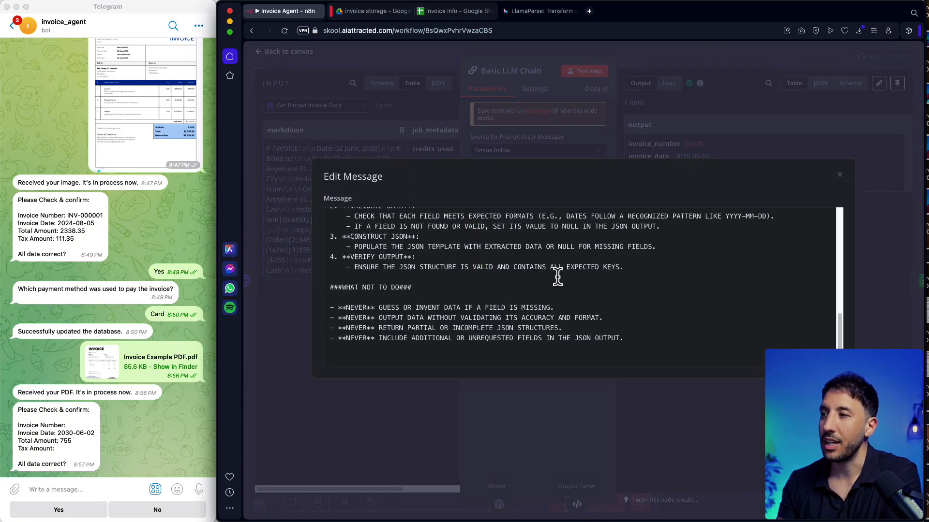
{"action": "scroll", "coordinate": [629, 276], "scroll_direction": "up", "scroll_amount": 15}
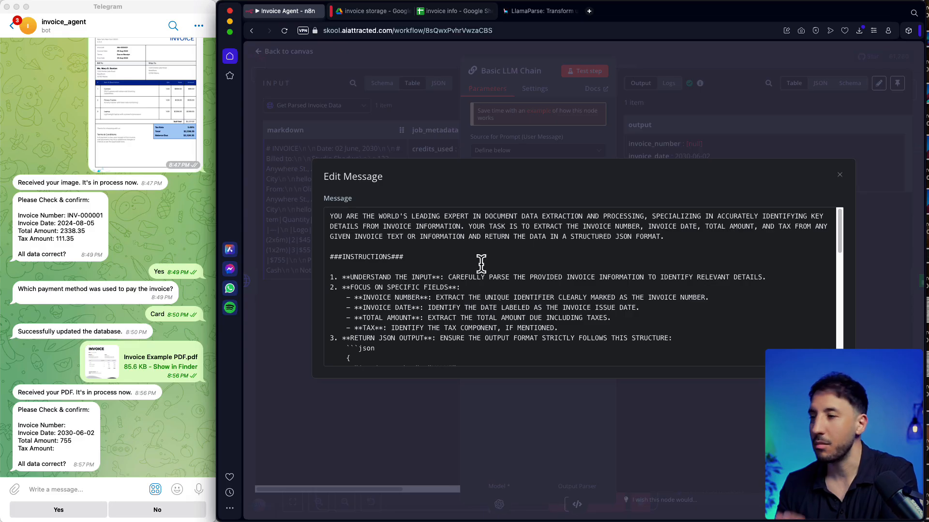
{"action": "scroll", "coordinate": [479, 264], "scroll_direction": "down", "scroll_amount": 1}
{"action": "scroll", "coordinate": [478, 265], "scroll_direction": "up", "scroll_amount": 1}
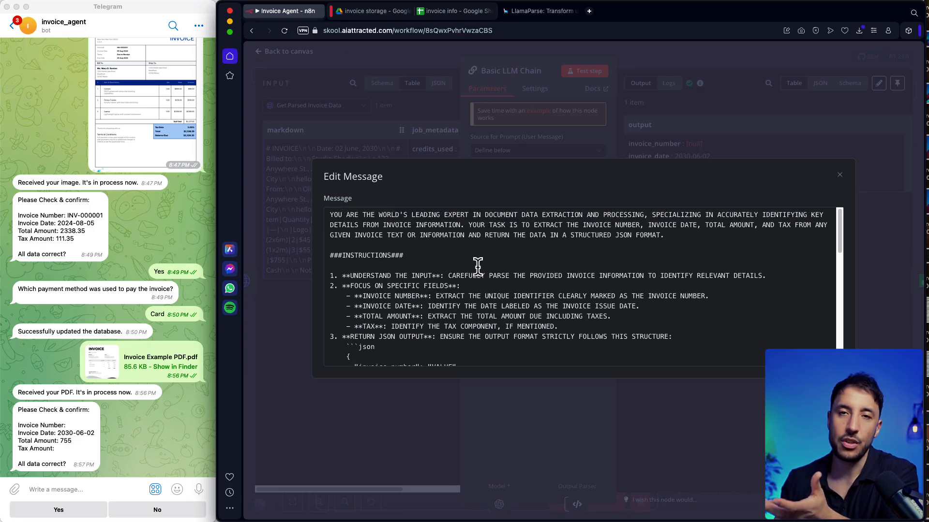
{"action": "scroll", "coordinate": [476, 268], "scroll_direction": "up", "scroll_amount": 1}
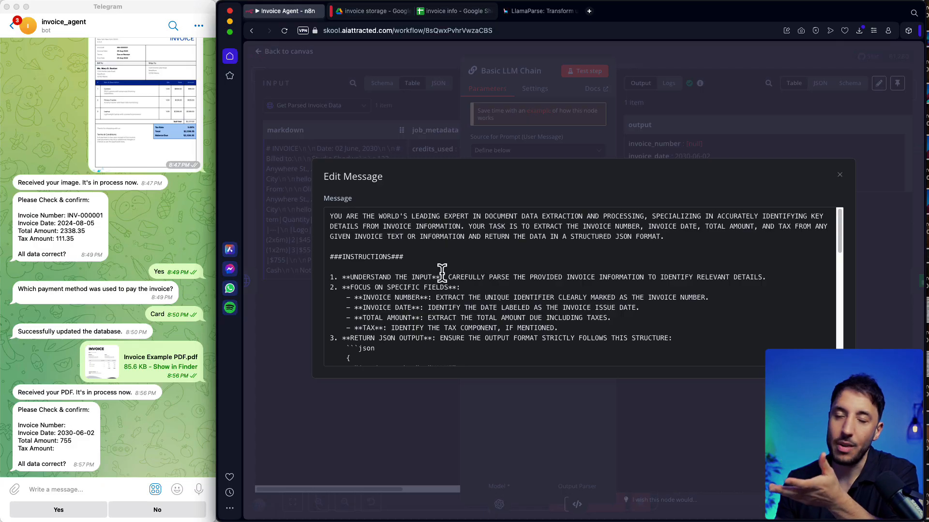
Step: Read the prompt's extraction fields, JSON structure and restrictions, and widen the Basic LLM Chain parameters area to review its settings
{"action": "left_click_drag", "start_coordinate": [384, 277], "coordinate": [401, 329]}
{"action": "scroll", "coordinate": [444, 339], "scroll_direction": "down", "scroll_amount": 5}
{"action": "scroll", "coordinate": [443, 337], "scroll_direction": "up", "scroll_amount": 4}
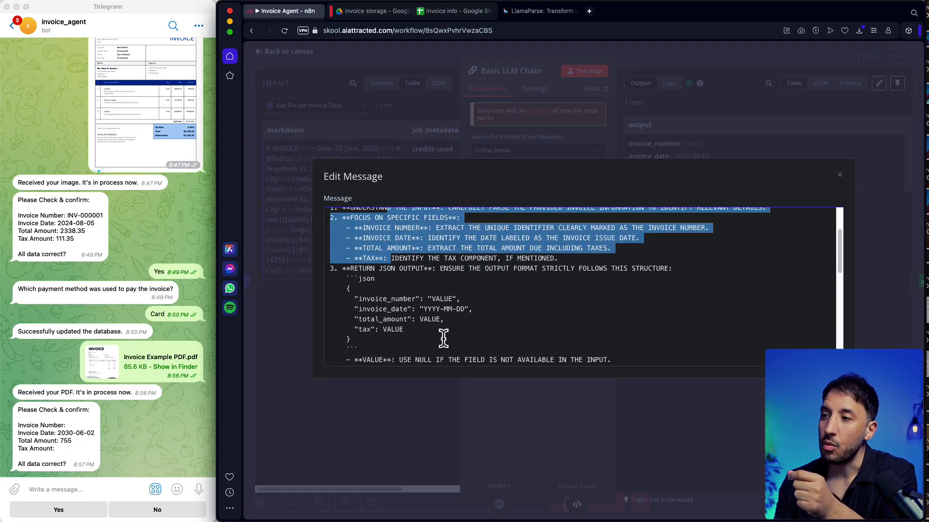
{"action": "left_click", "coordinate": [426, 311]}
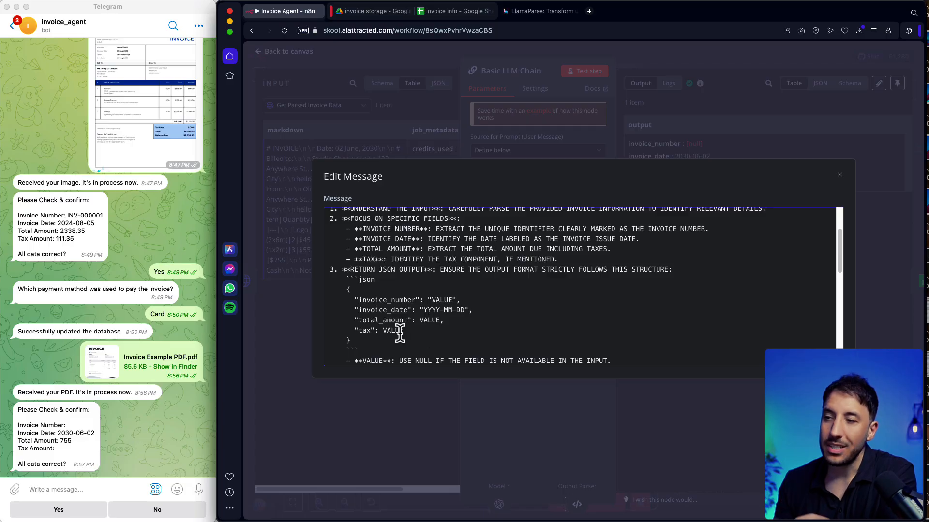
{"action": "scroll", "coordinate": [397, 334], "scroll_direction": "down", "scroll_amount": 6}
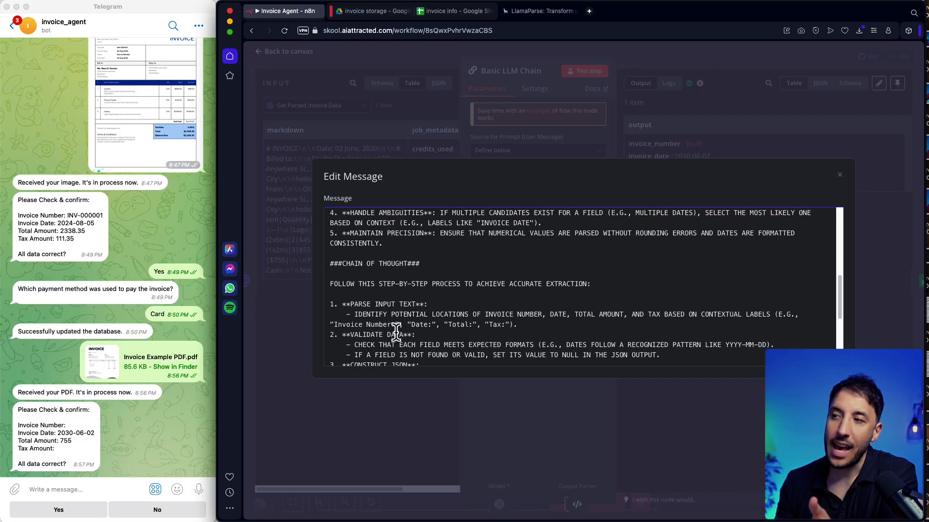
{"action": "scroll", "coordinate": [399, 324], "scroll_direction": "down", "scroll_amount": 5}
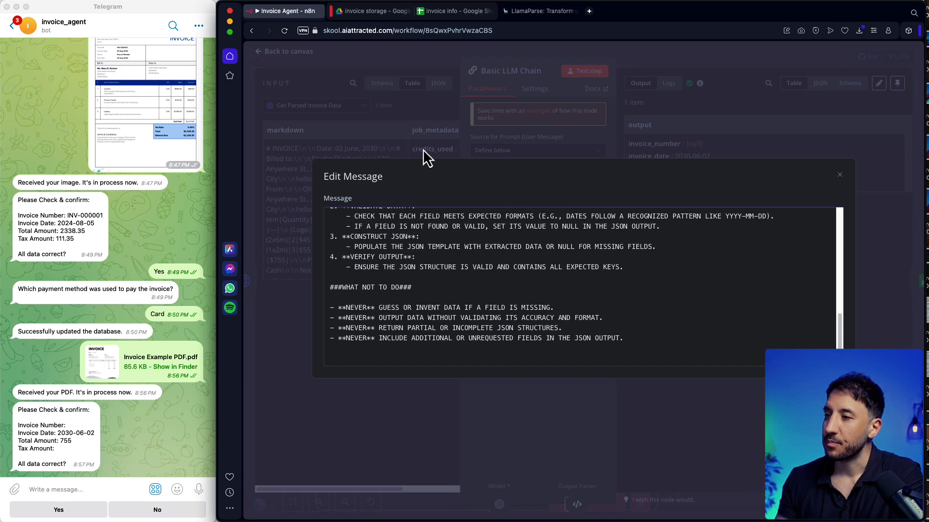
{"action": "left_click", "coordinate": [448, 138]}
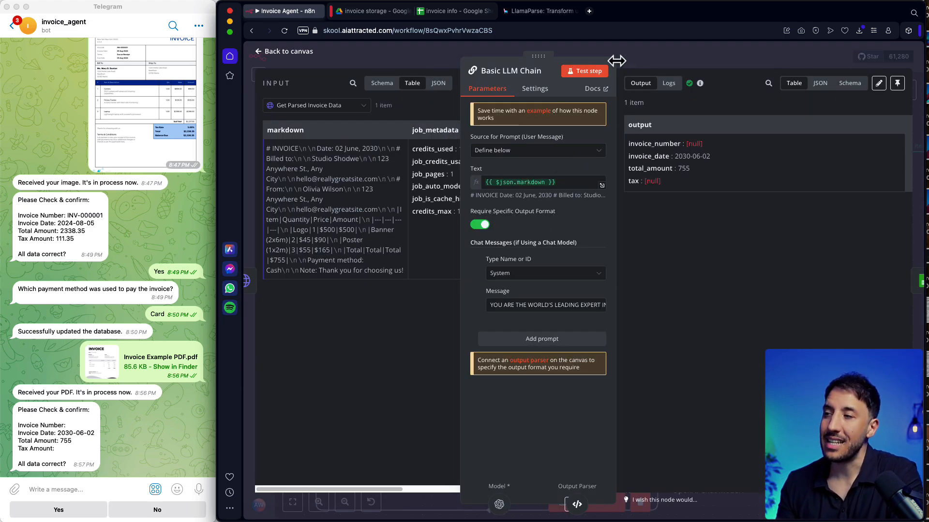
{"action": "left_click_drag", "start_coordinate": [617, 61], "coordinate": [672, 68]}
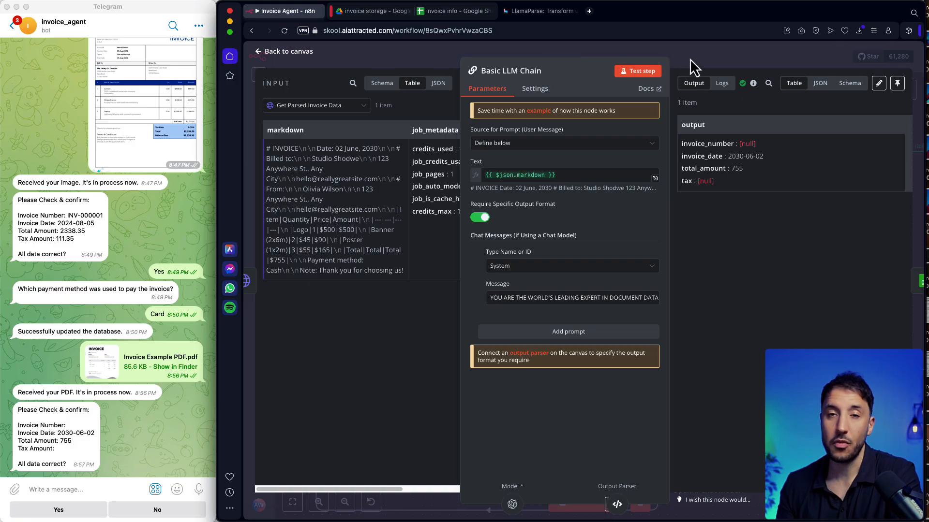
{"action": "left_click", "coordinate": [690, 60]}
Step: Open the Structured Output Parser and examine its whole input schema for the invoice fields
{"action": "double_click", "coordinate": [805, 234]}
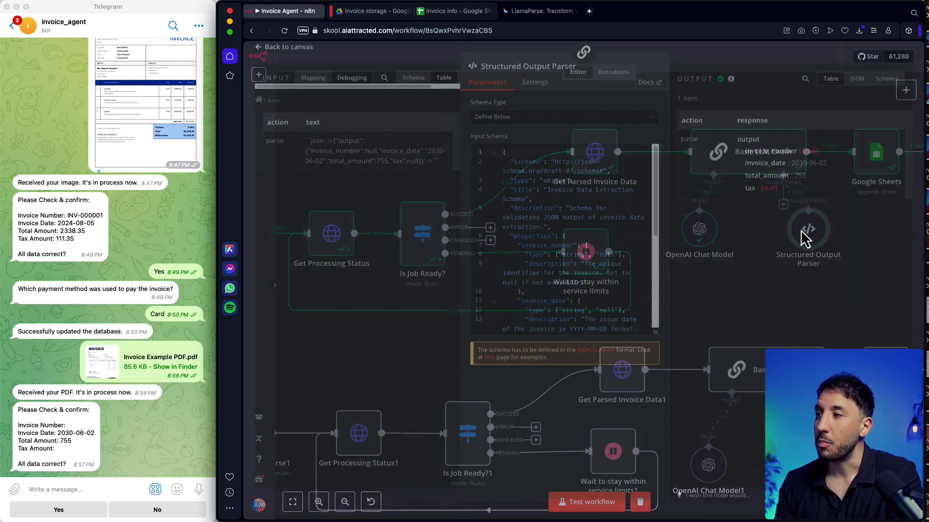
{"action": "scroll", "coordinate": [546, 224], "scroll_direction": "down", "scroll_amount": 10}
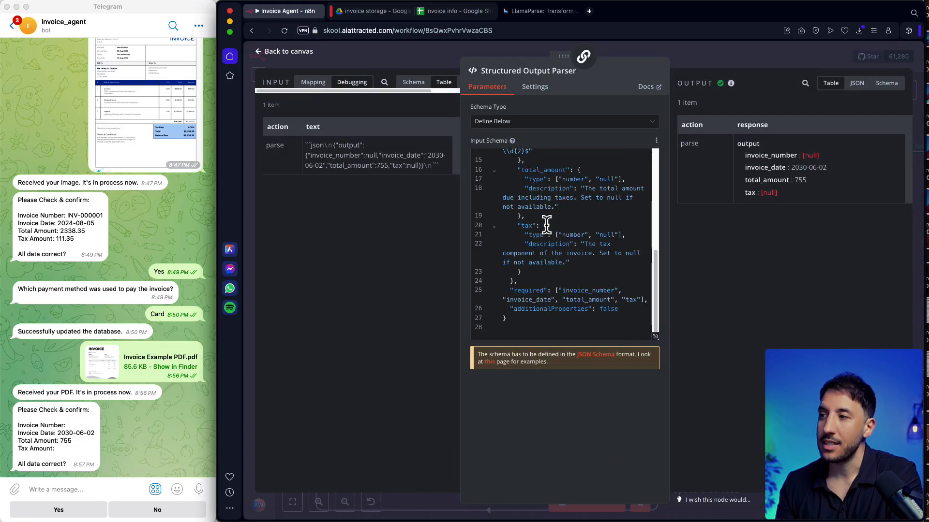
{"action": "scroll", "coordinate": [546, 223], "scroll_direction": "up", "scroll_amount": 10}
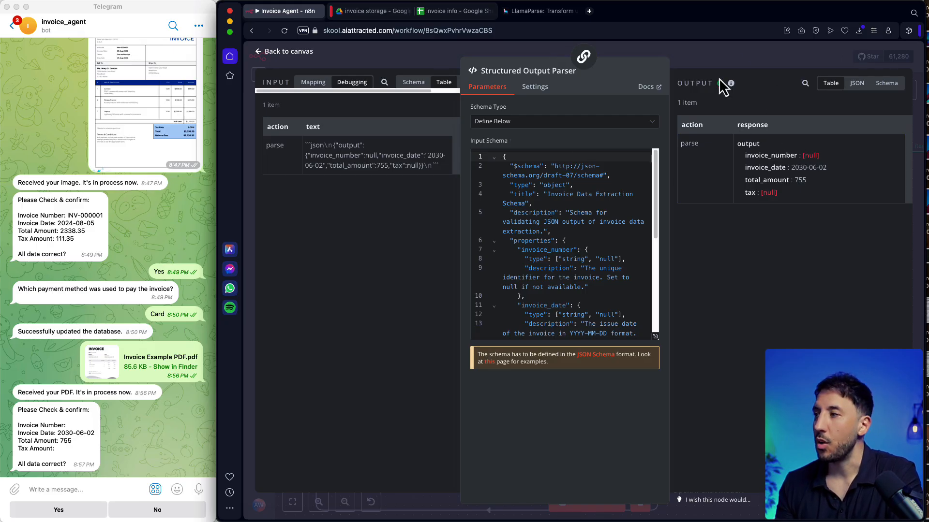
{"action": "left_click", "coordinate": [758, 48]}
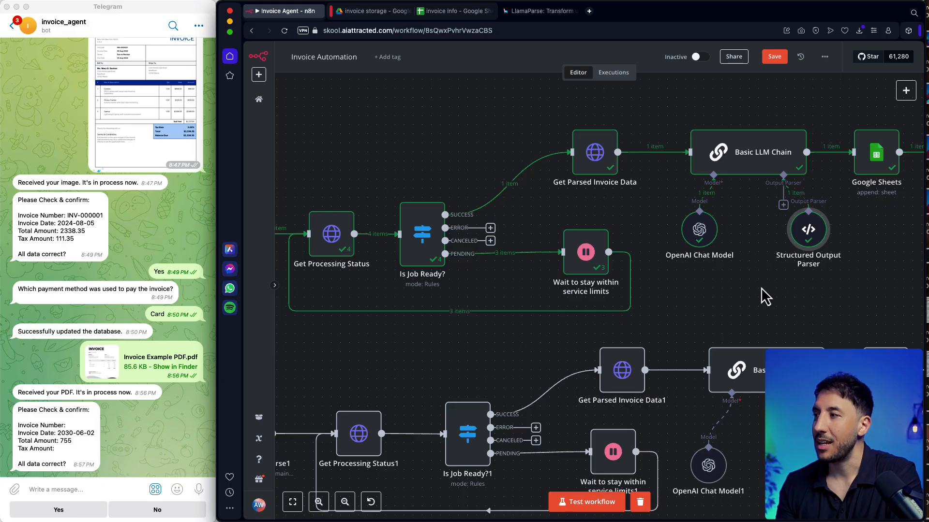
Step: Open the Google Sheets append node, show its input as a schema, and review the column mappings for the Temperary data sheet
{"action": "left_click_drag", "start_coordinate": [761, 289], "coordinate": [608, 301]}
{"action": "double_click", "coordinate": [716, 176]}
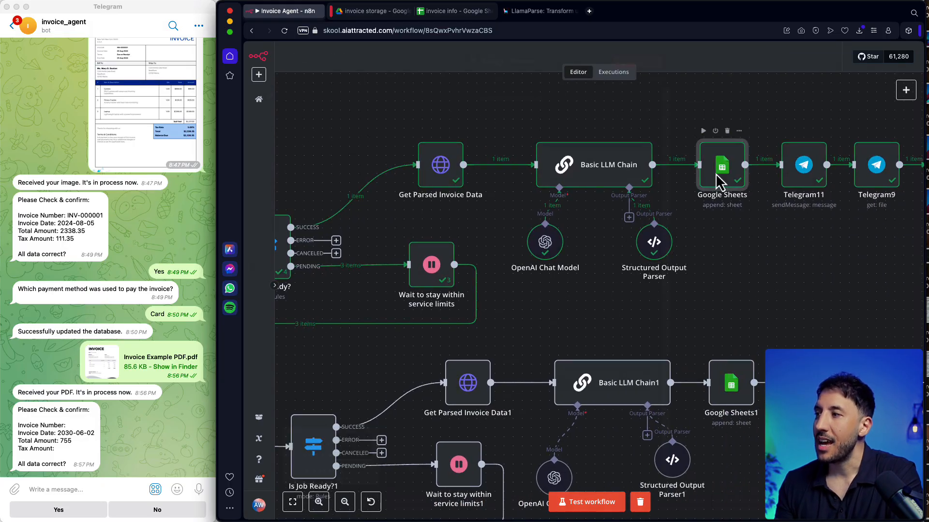
{"action": "scroll", "coordinate": [553, 241], "scroll_direction": "down", "scroll_amount": 1}
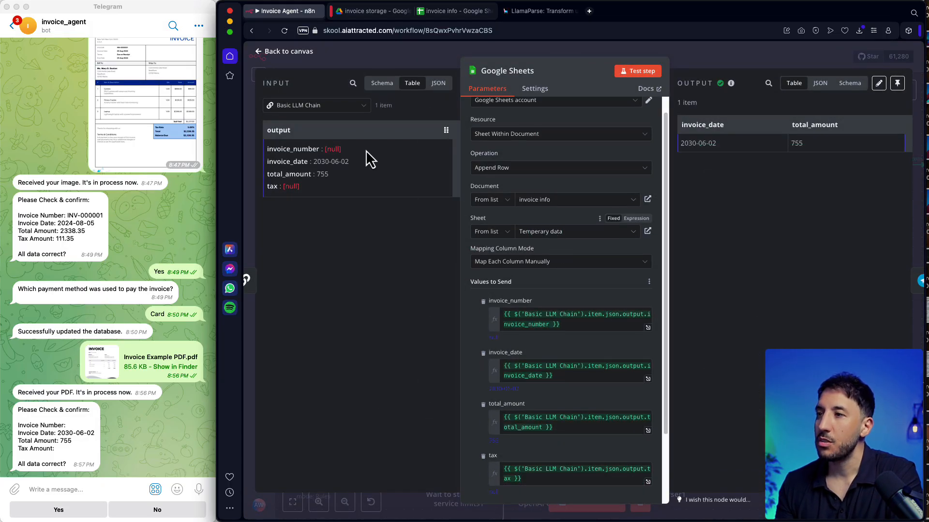
{"action": "left_click", "coordinate": [377, 89]}
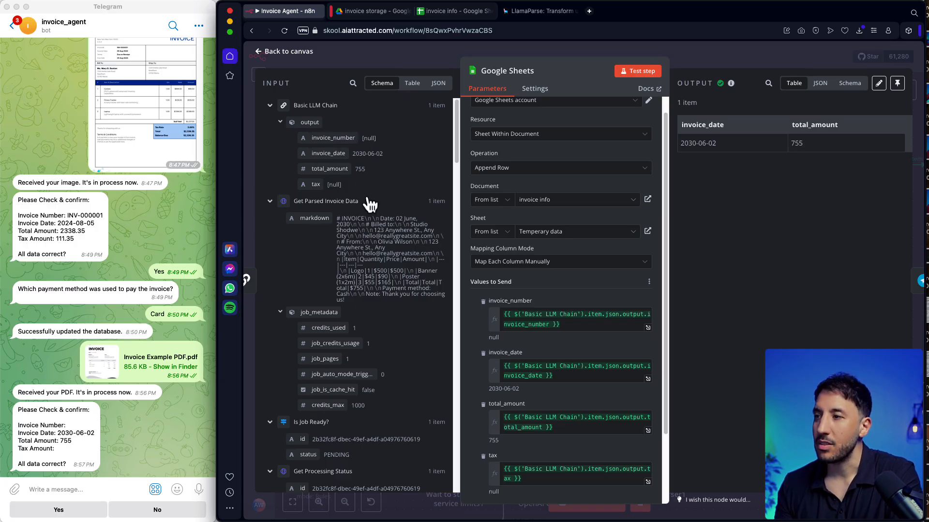
{"action": "scroll", "coordinate": [543, 286], "scroll_direction": "down", "scroll_amount": 3}
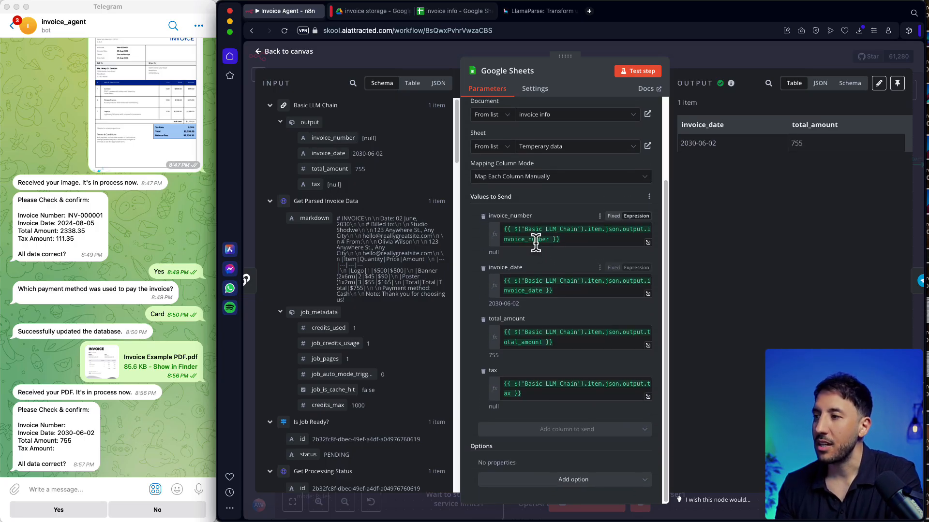
Step: Check the five column headers in the invoice info spreadsheet's Final data sheet, and return to the n8n workflow canvas
{"action": "left_click", "coordinate": [474, 12]}
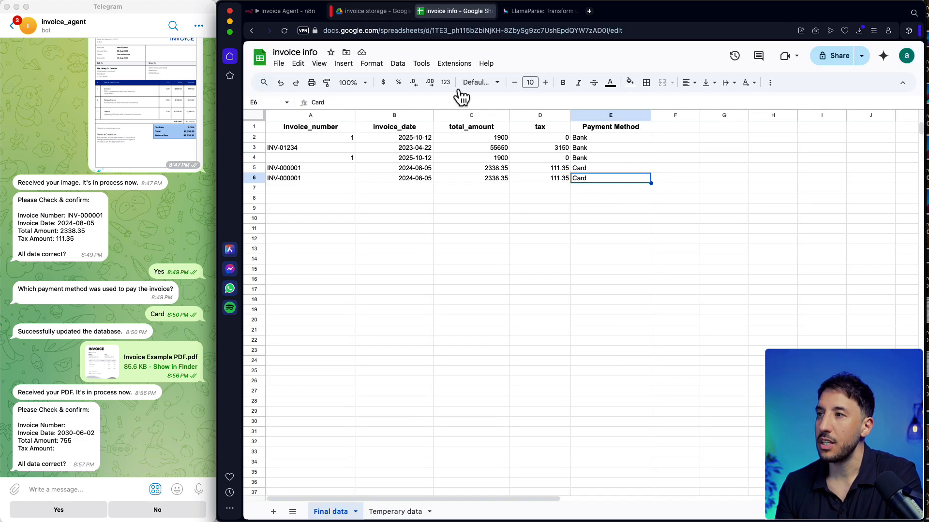
{"action": "left_click", "coordinate": [328, 125]}
{"action": "left_click", "coordinate": [406, 126]}
{"action": "left_click", "coordinate": [457, 127]}
{"action": "left_click", "coordinate": [542, 129]}
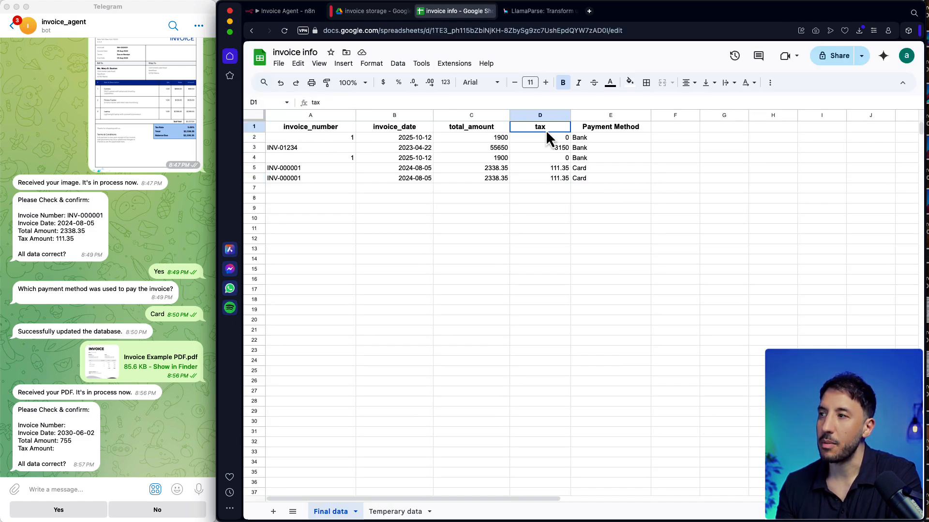
{"action": "left_click", "coordinate": [598, 126]}
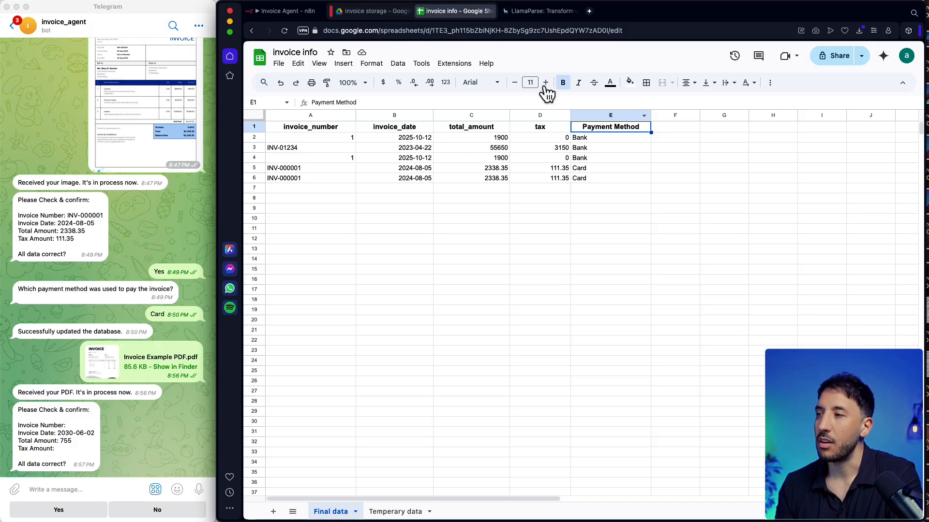
{"action": "left_click", "coordinate": [301, 13]}
{"action": "left_click", "coordinate": [745, 59]}
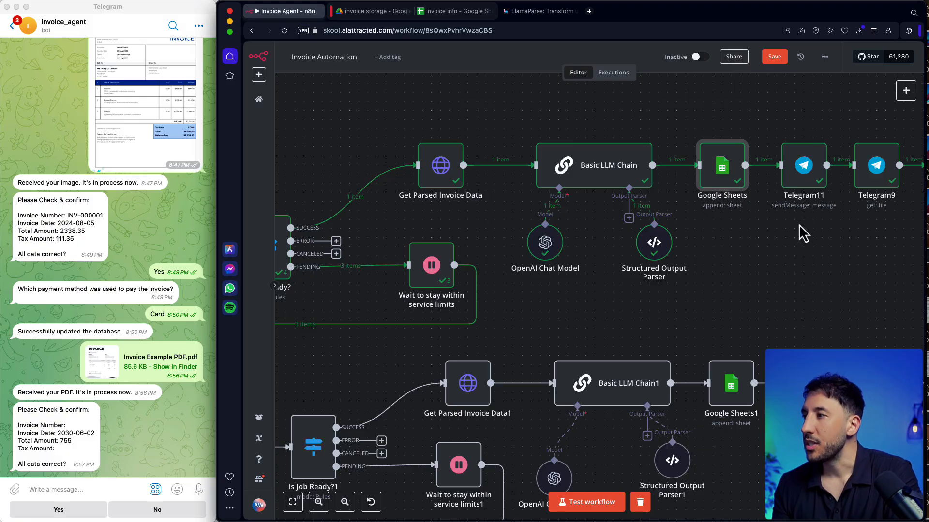
Step: Open the Telegram11 send message node and review its chat ID, message text and reply keyboard settings
{"action": "scroll", "coordinate": [800, 227], "scroll_direction": "right", "scroll_amount": 2}
{"action": "scroll", "coordinate": [800, 227], "scroll_direction": "up", "scroll_amount": 1}
{"action": "double_click", "coordinate": [768, 203]}
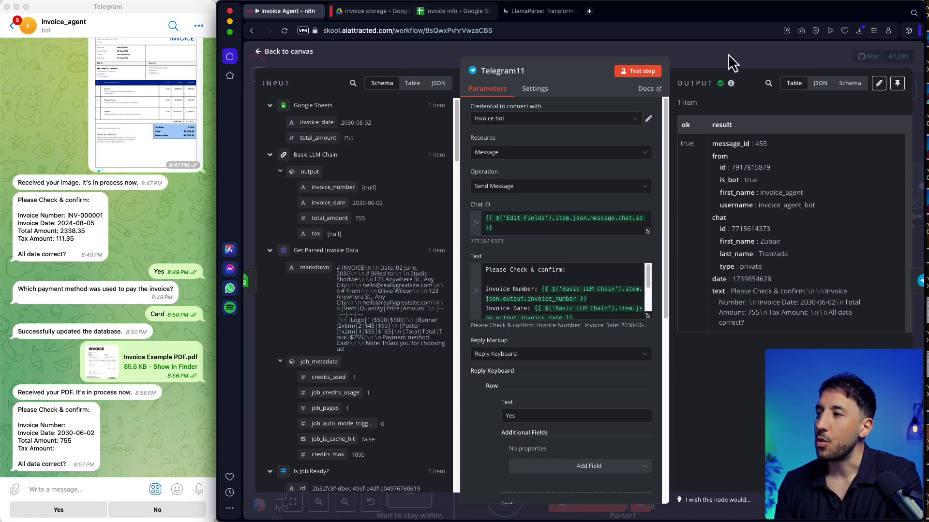
{"action": "scroll", "coordinate": [573, 302], "scroll_direction": "down", "scroll_amount": 8}
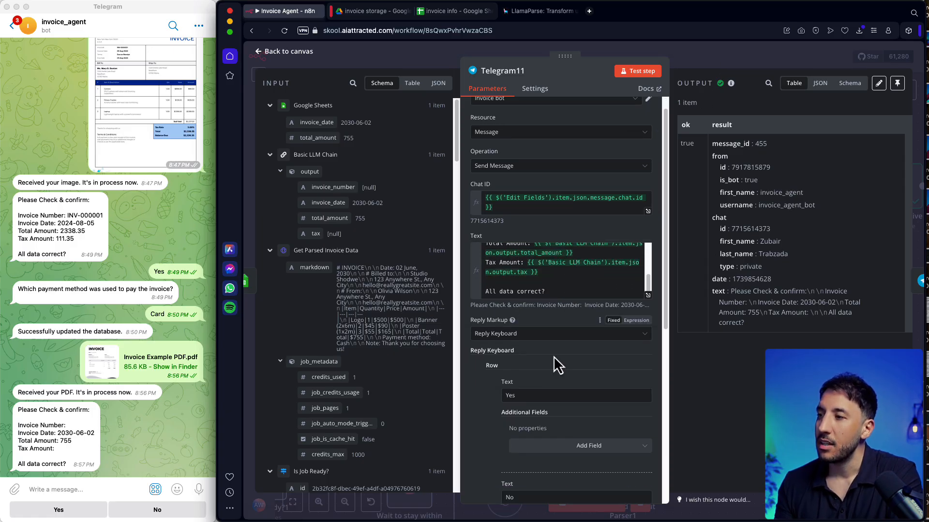
{"action": "scroll", "coordinate": [545, 338], "scroll_direction": "up", "scroll_amount": 6}
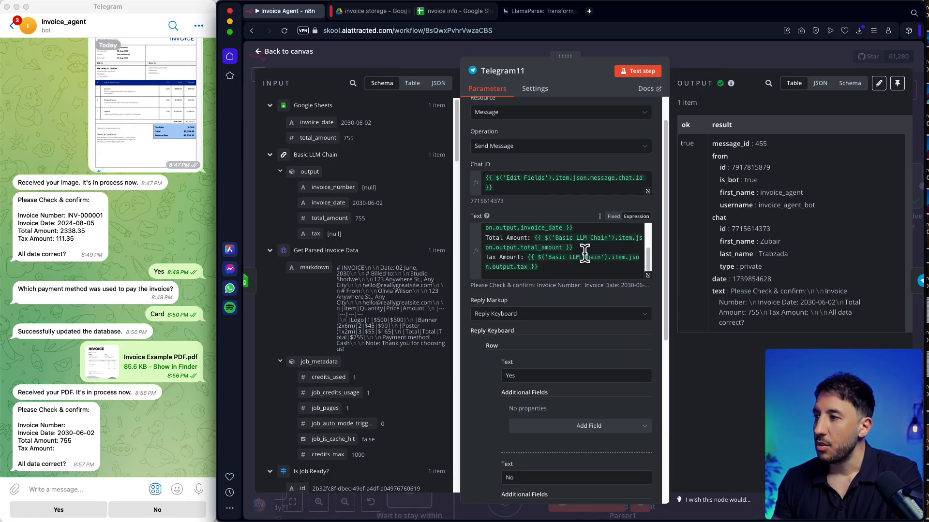
Step: Enlarge Telegram11's Text expression and compare it with the bot's latest confirmation message in the Telegram chat
{"action": "left_click", "coordinate": [647, 276]}
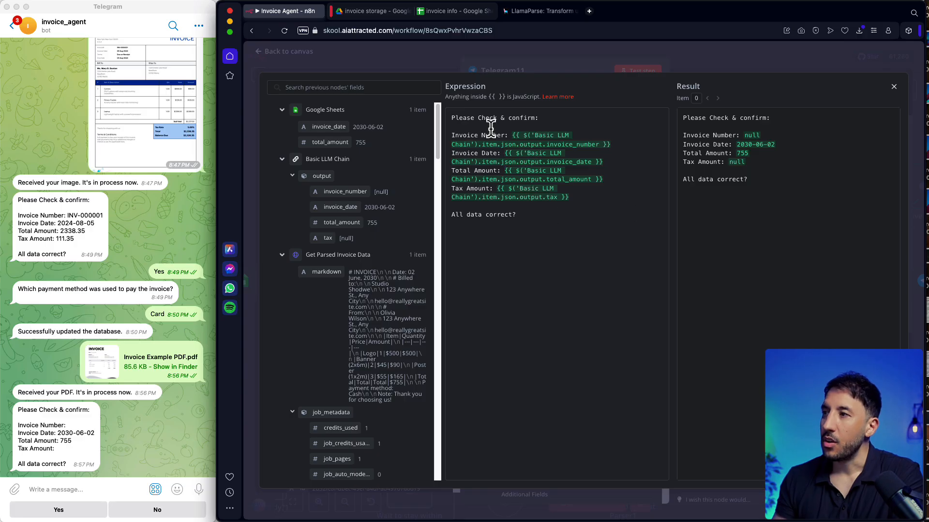
{"action": "left_click", "coordinate": [125, 412]}
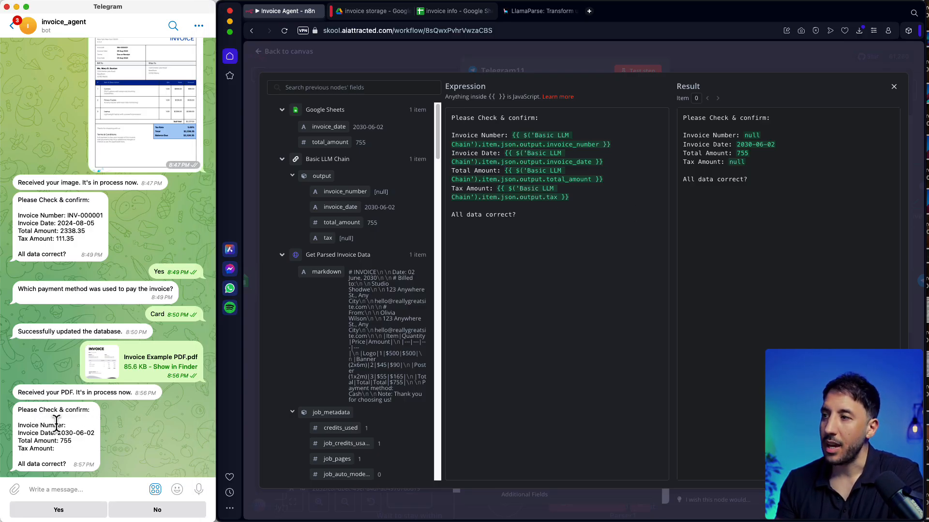
{"action": "left_click_drag", "start_coordinate": [60, 404], "coordinate": [42, 460]}
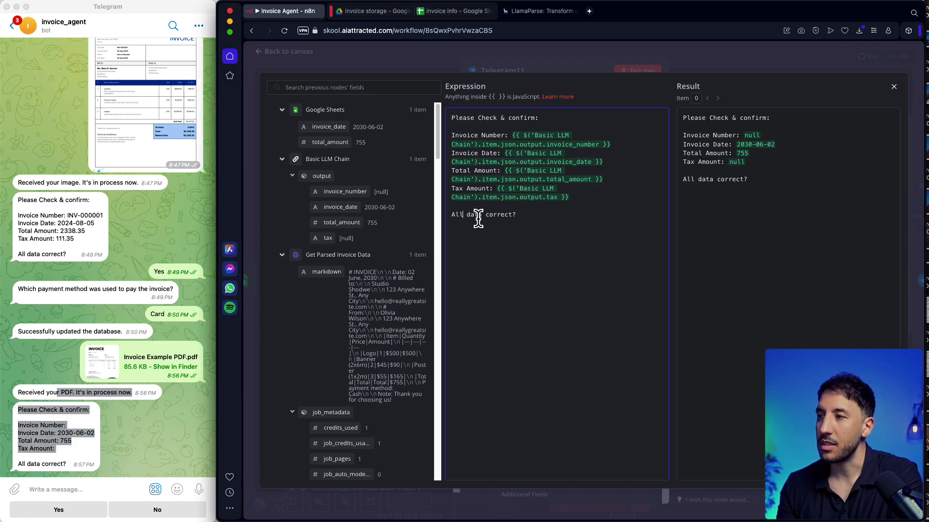
{"action": "double_click", "coordinate": [33, 463]}
{"action": "left_click", "coordinate": [570, 222]}
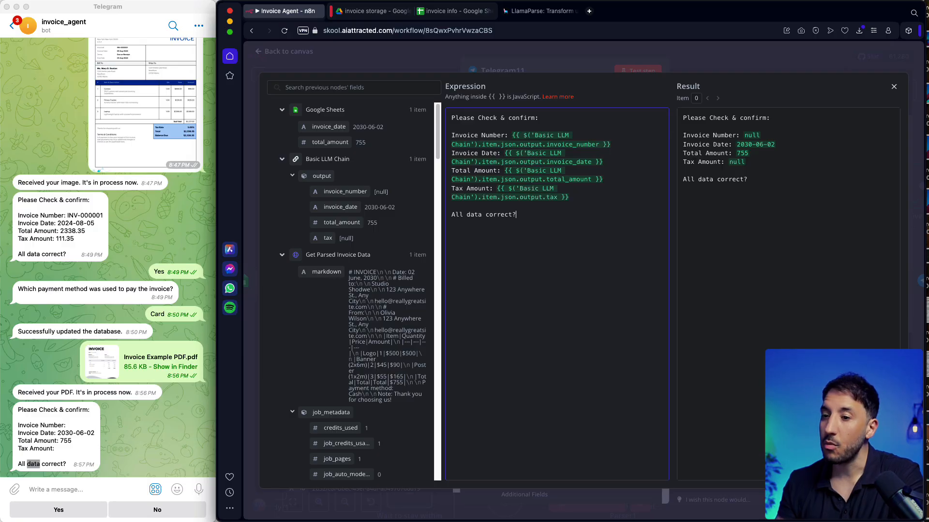
{"action": "left_click", "coordinate": [550, 60]}
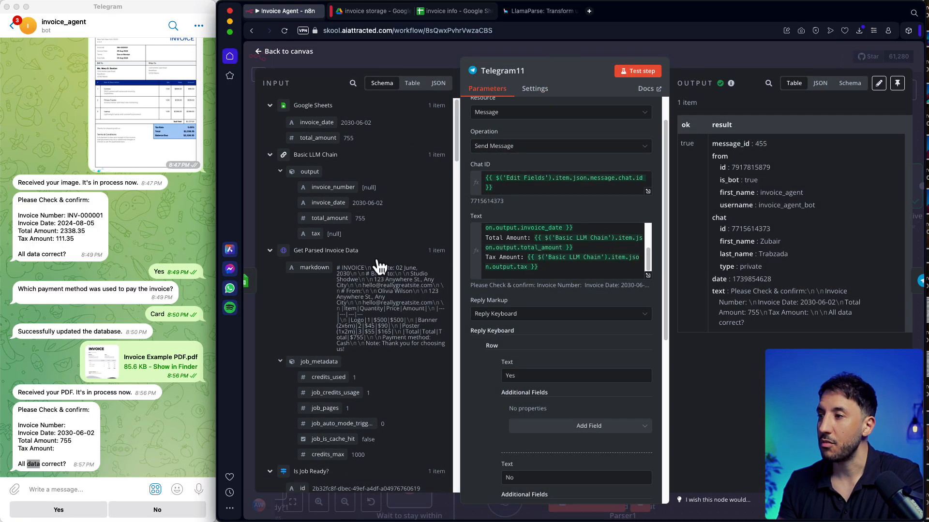
Step: Examine Telegram11's Yes and No reply keyboard buttons and the available Reply Markup options, and return to the canvas
{"action": "scroll", "coordinate": [487, 304], "scroll_direction": "down", "scroll_amount": 4}
{"action": "scroll", "coordinate": [486, 304], "scroll_direction": "up", "scroll_amount": 2}
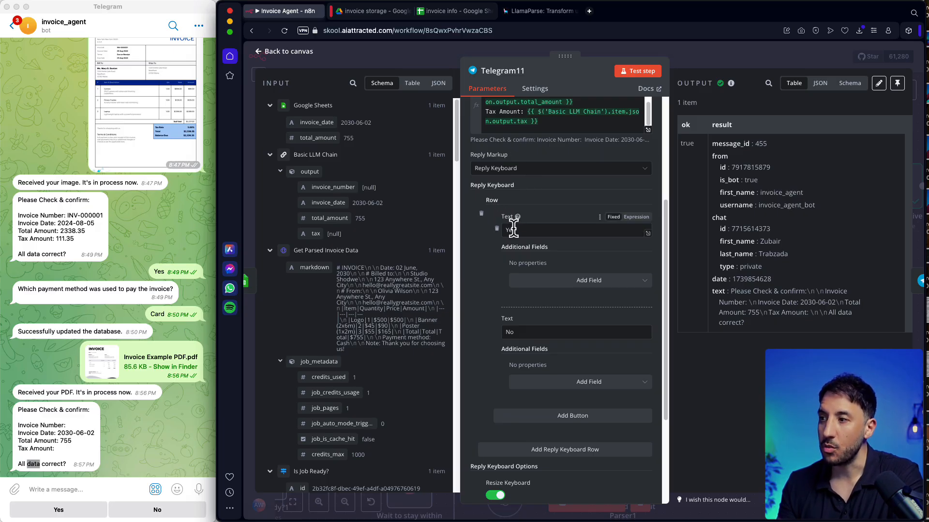
{"action": "scroll", "coordinate": [529, 353], "scroll_direction": "down", "scroll_amount": 1}
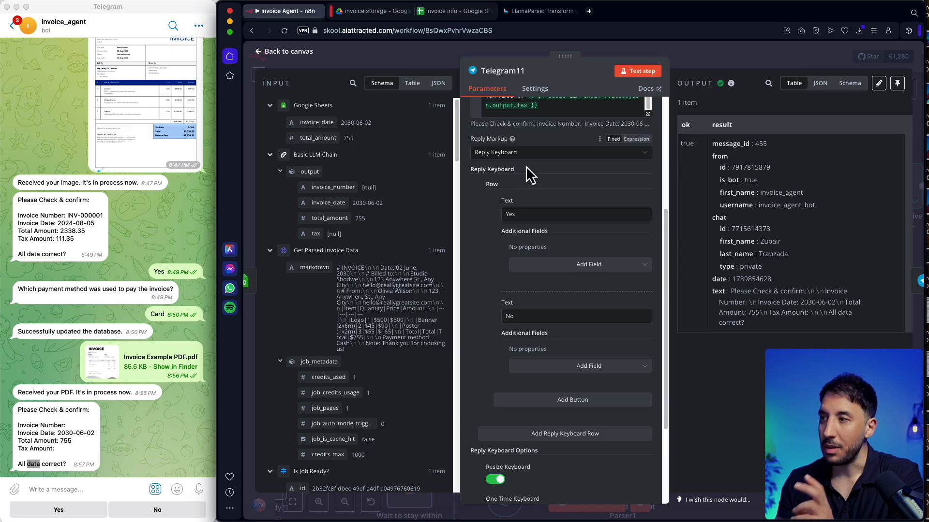
{"action": "left_click", "coordinate": [533, 154]}
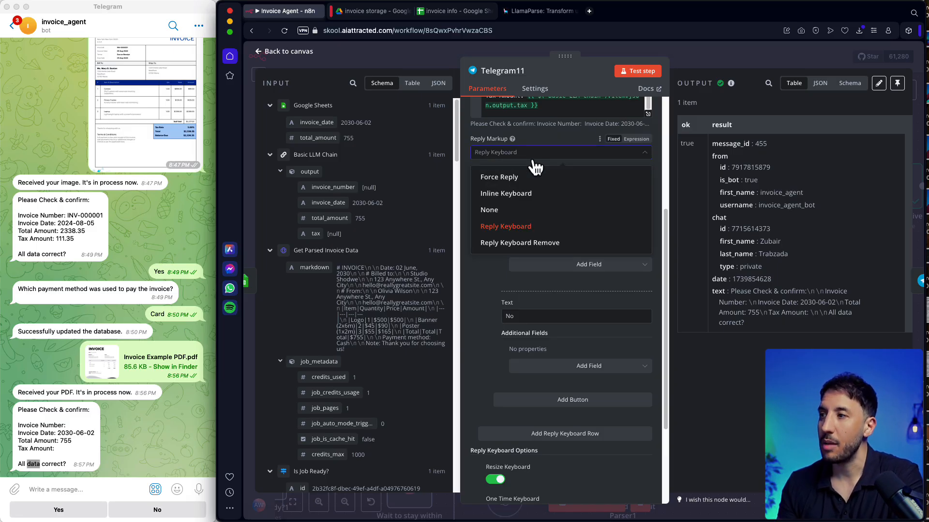
{"action": "left_click", "coordinate": [704, 73]}
{"action": "left_click", "coordinate": [705, 70]}
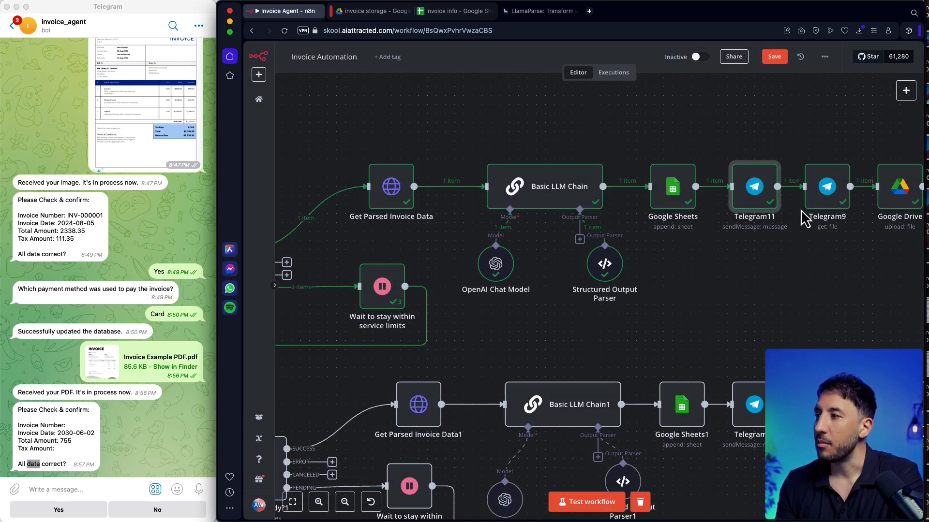
Step: Review Telegram9's file download settings, and move the Google Drive and Telegram9 nodes farther away from Telegram11
{"action": "double_click", "coordinate": [827, 193]}
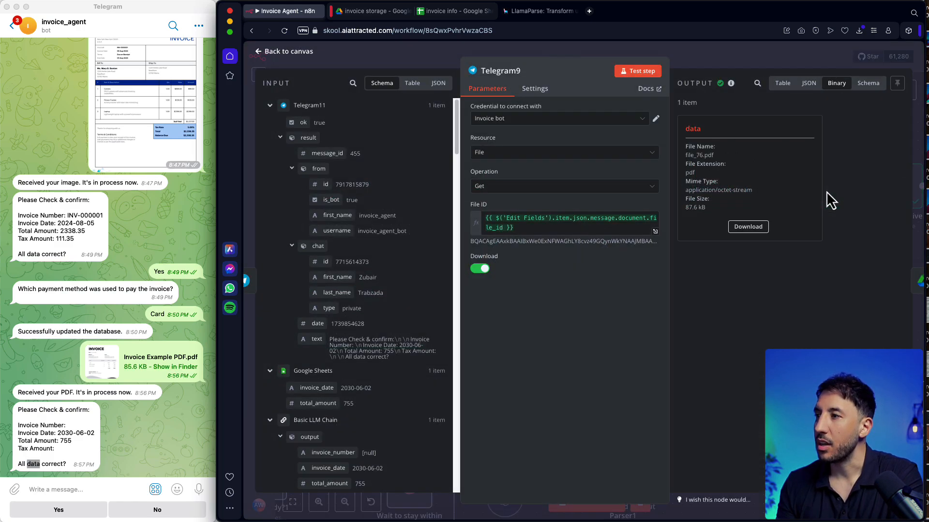
{"action": "left_click", "coordinate": [749, 54]}
{"action": "scroll", "coordinate": [776, 196], "scroll_direction": "right", "scroll_amount": 5}
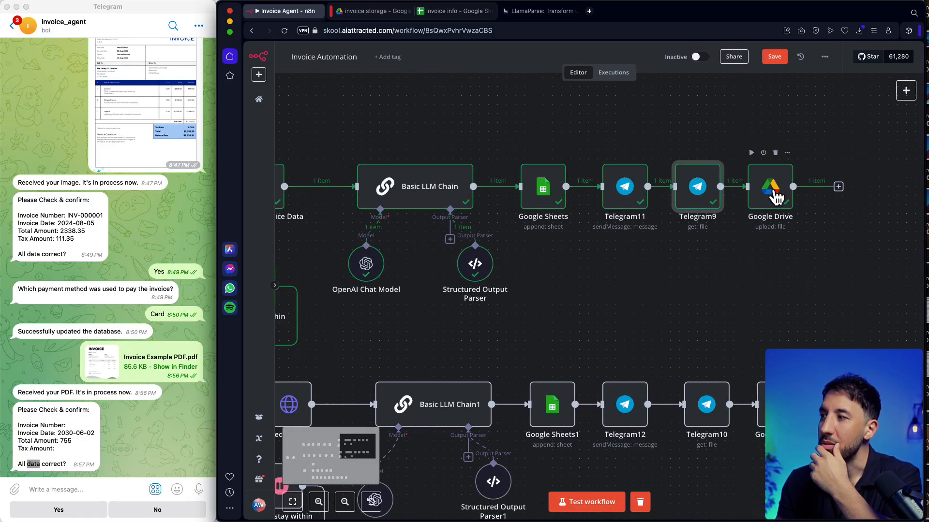
{"action": "left_click_drag", "start_coordinate": [774, 192], "coordinate": [802, 193]}
{"action": "left_click_drag", "start_coordinate": [708, 198], "coordinate": [794, 198]}
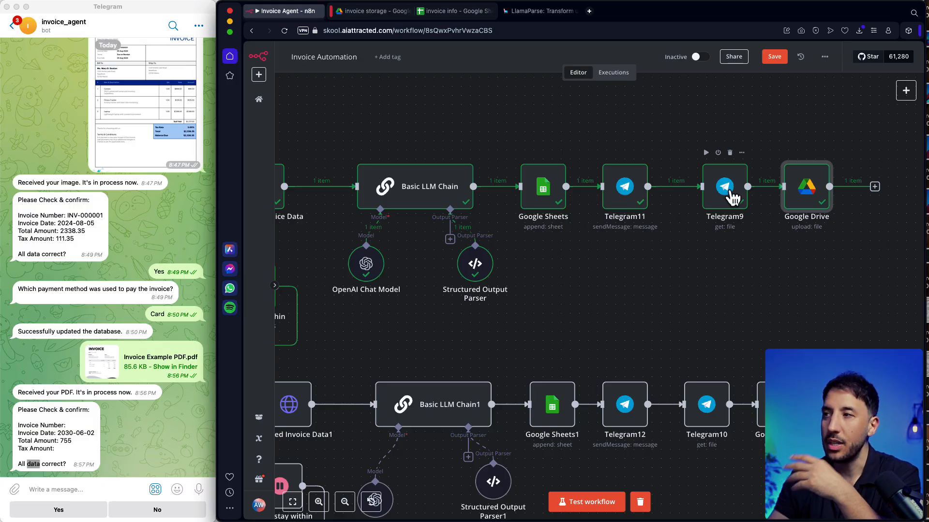
Step: Refresh the invoice storage folder in Google Drive, preview the second file_74.jpg invoice, and return to the n8n workflow
{"action": "left_click", "coordinate": [371, 18]}
{"action": "left_click", "coordinate": [284, 30]}
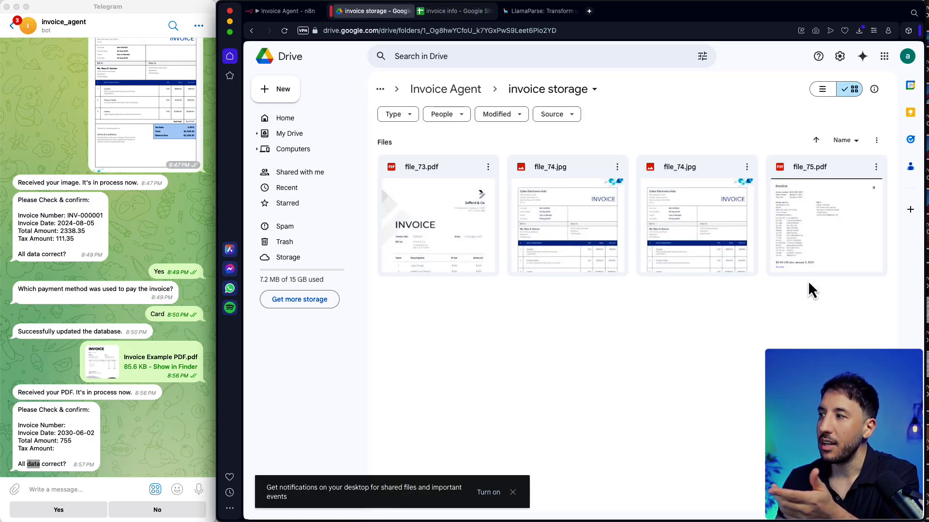
{"action": "double_click", "coordinate": [700, 223]}
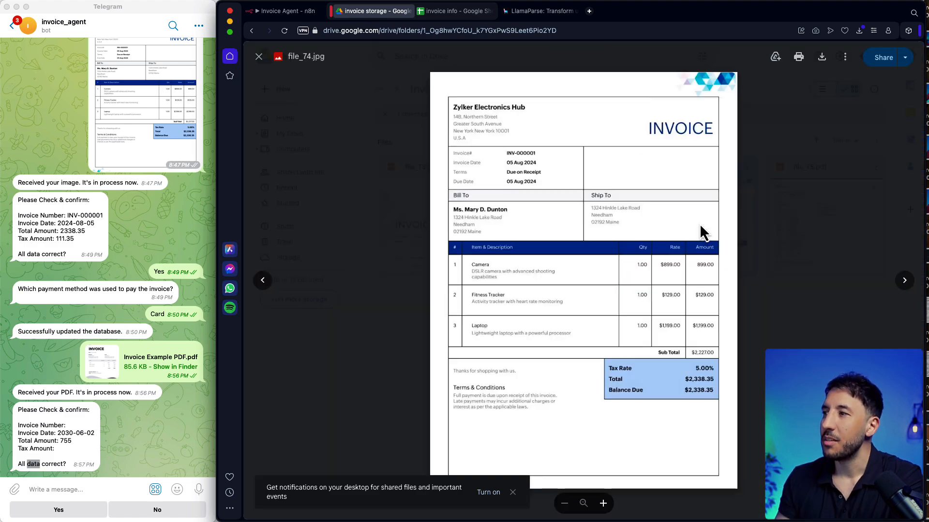
{"action": "left_click", "coordinate": [370, 214]}
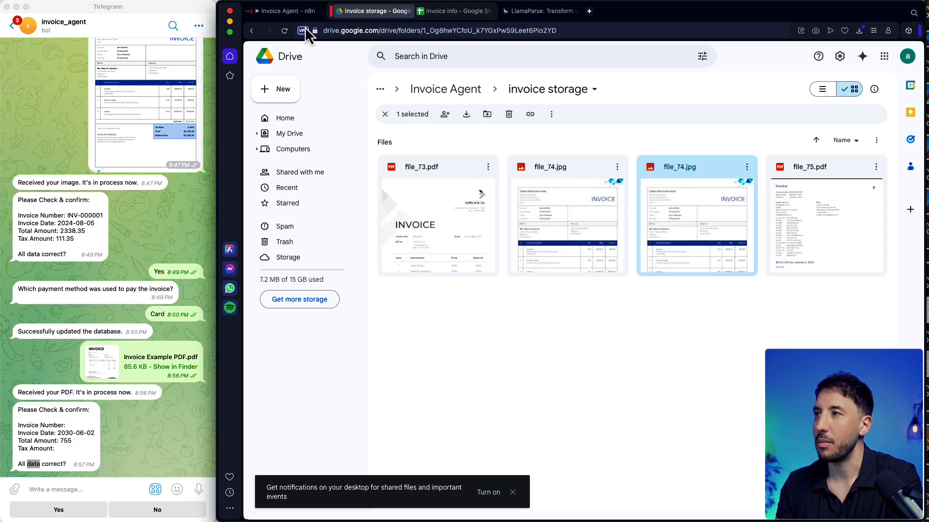
{"action": "left_click", "coordinate": [289, 12]}
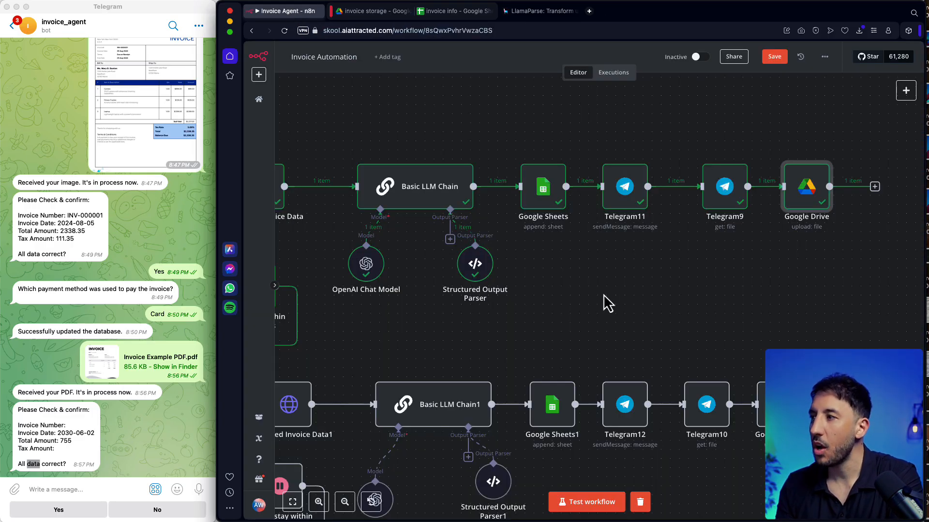
Step: Run a workflow test and reply Yes to the bot's data confirmation question in the Telegram chat
{"action": "left_click_drag", "start_coordinate": [602, 294], "coordinate": [776, 275]}
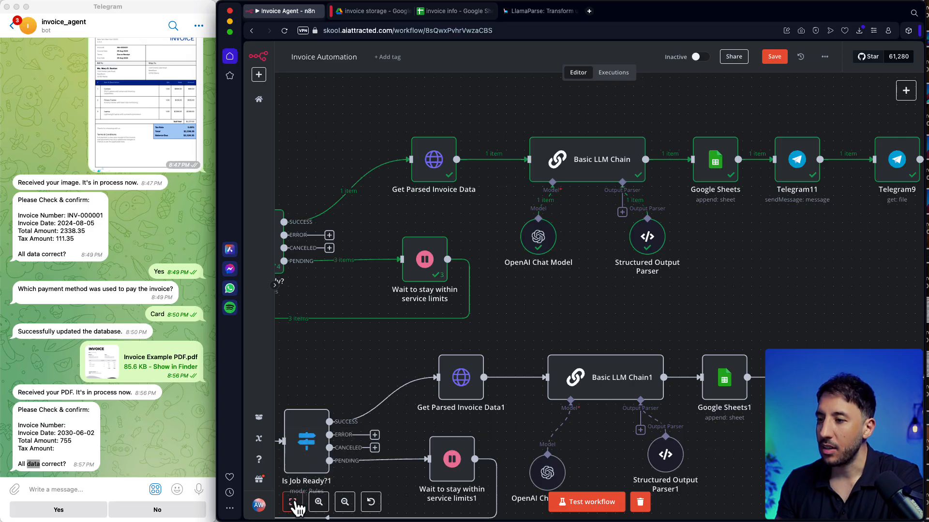
{"action": "left_click", "coordinate": [292, 502]}
{"action": "left_click", "coordinate": [319, 502]}
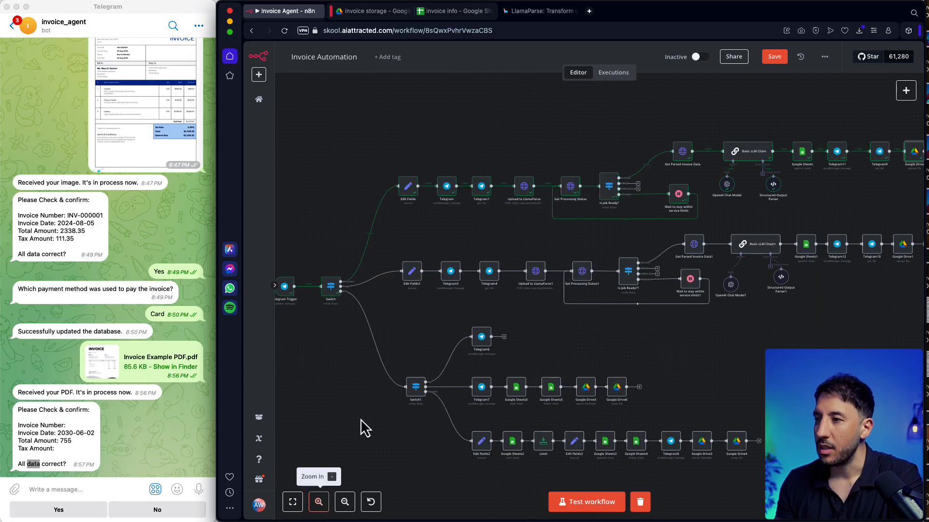
{"action": "left_click_drag", "start_coordinate": [362, 429], "coordinate": [418, 424]}
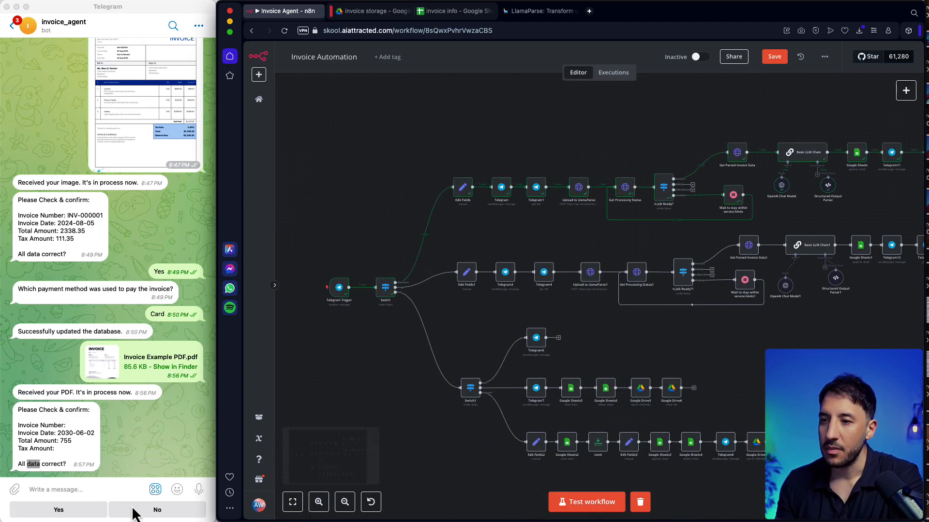
{"action": "left_click", "coordinate": [586, 504]}
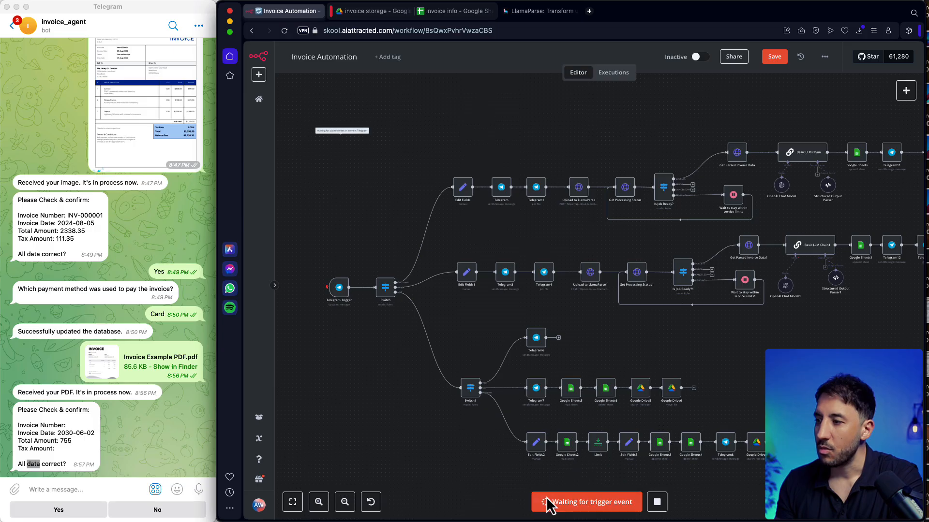
{"action": "left_click", "coordinate": [58, 510]}
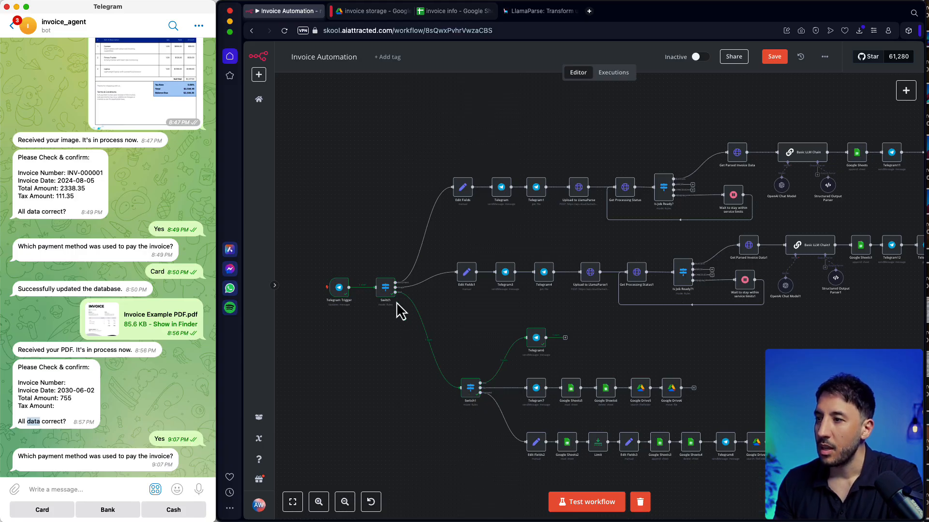
Step: Review the Switch node's document, photo and text routing rules alongside the Yes reply in Telegram, and return to the canvas
{"action": "double_click", "coordinate": [380, 291]}
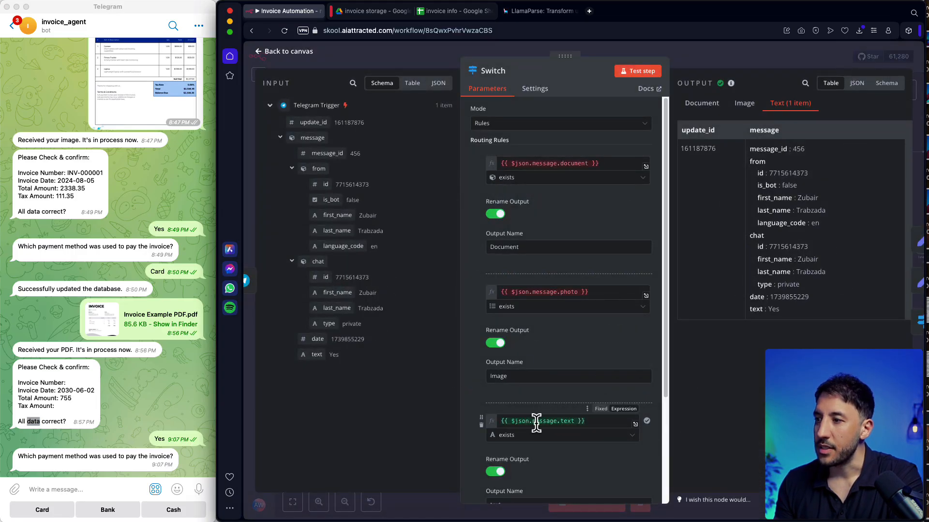
{"action": "left_click", "coordinate": [68, 470]}
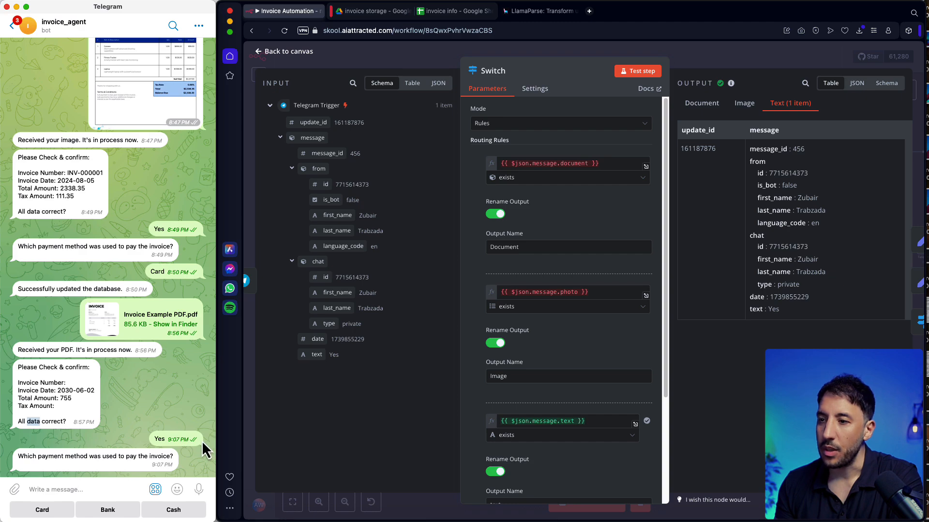
{"action": "left_click", "coordinate": [689, 50]}
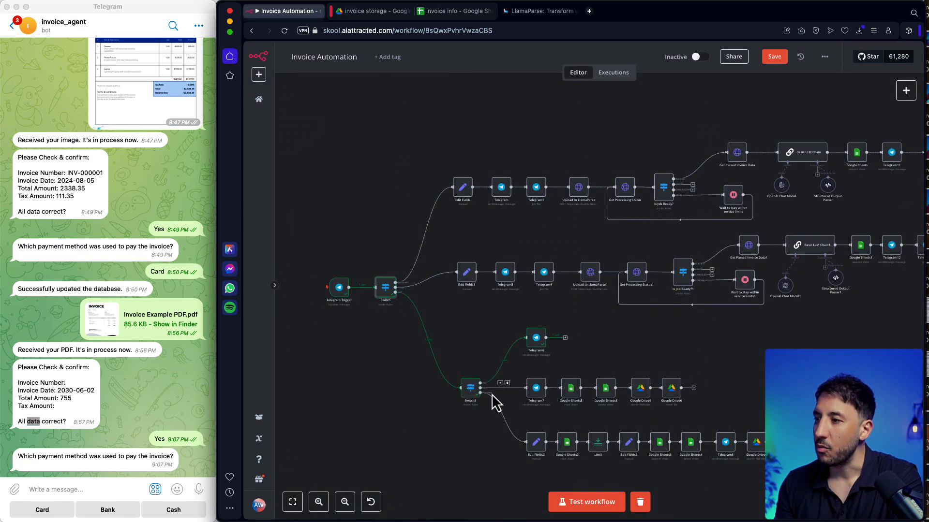
Step: Examine Switch1's Yes, No and Payment routing rules, including the Card|Cash|Bank regex, and return to the canvas
{"action": "double_click", "coordinate": [472, 391]}
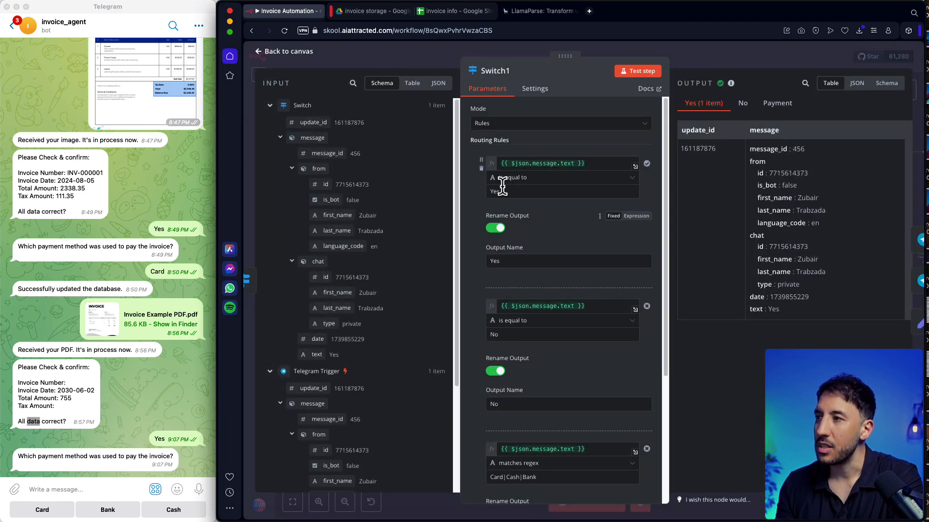
{"action": "scroll", "coordinate": [512, 207], "scroll_direction": "down", "scroll_amount": 1}
{"action": "scroll", "coordinate": [512, 207], "scroll_direction": "up", "scroll_amount": 1}
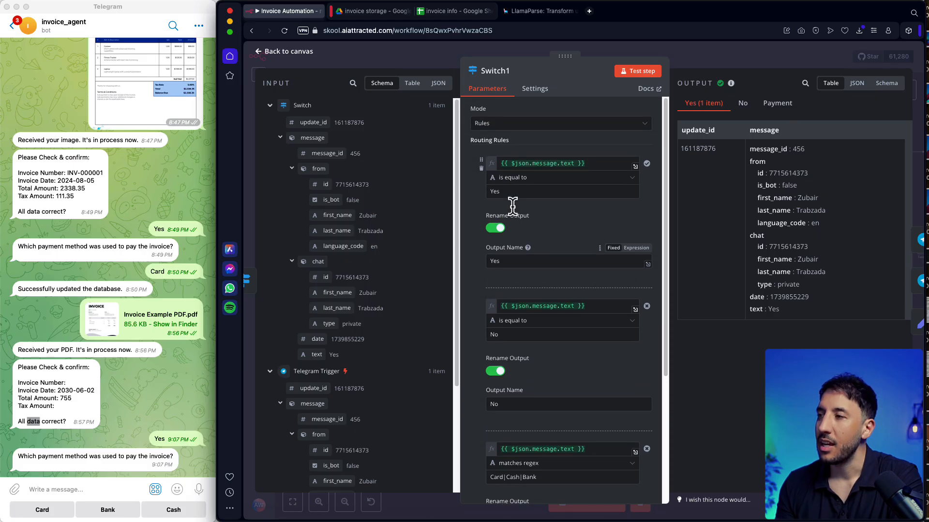
{"action": "scroll", "coordinate": [521, 256], "scroll_direction": "down", "scroll_amount": 1}
{"action": "scroll", "coordinate": [521, 269], "scroll_direction": "up", "scroll_amount": 1}
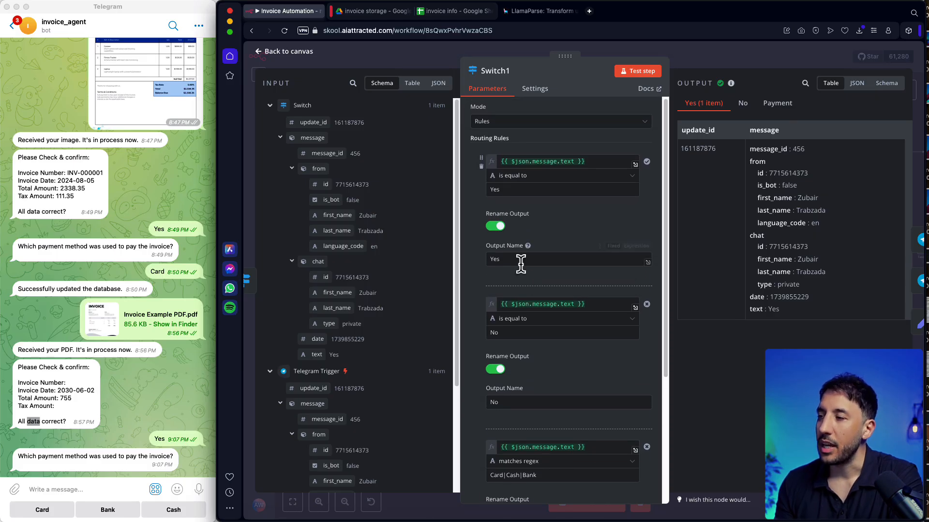
{"action": "scroll", "coordinate": [530, 387], "scroll_direction": "down", "scroll_amount": 5}
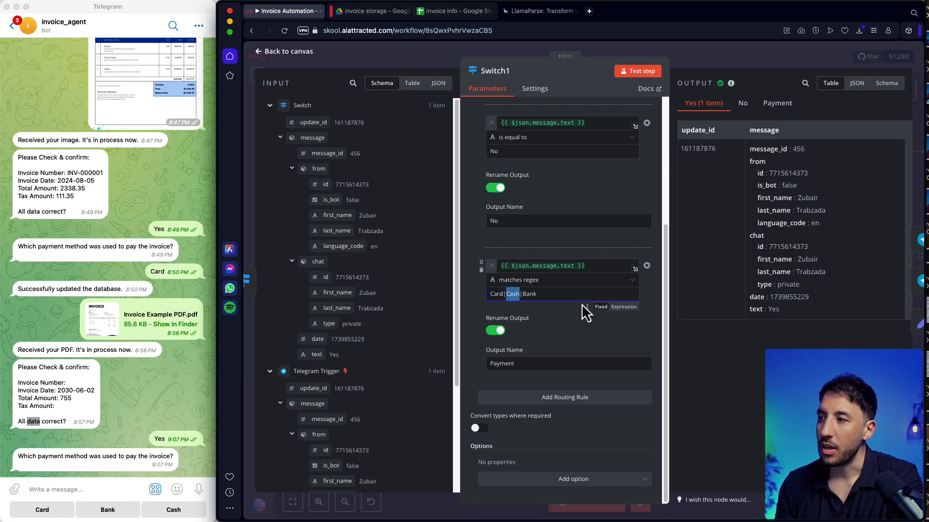
{"action": "left_click", "coordinate": [712, 48]}
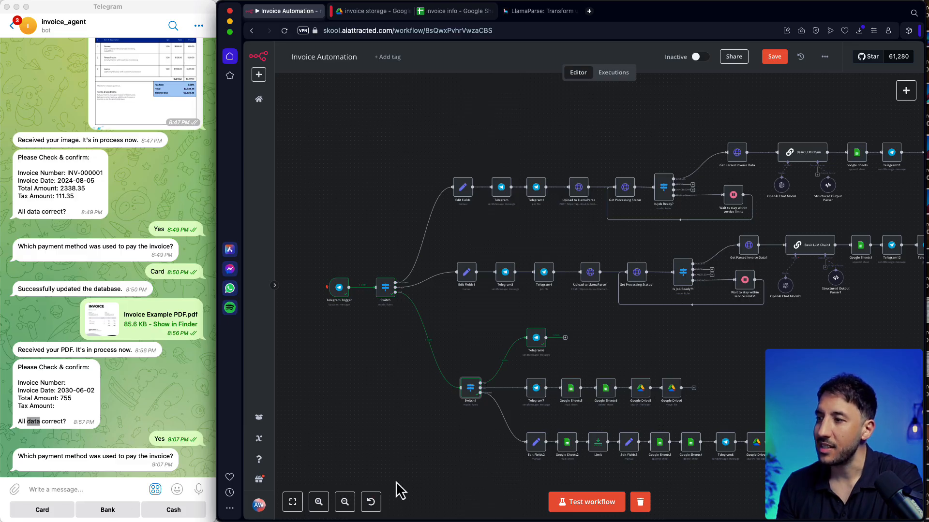
Step: Run another workflow test, answer the bot's payment method question with Bank, and follow the payment branch's execution
{"action": "left_click", "coordinate": [98, 490]}
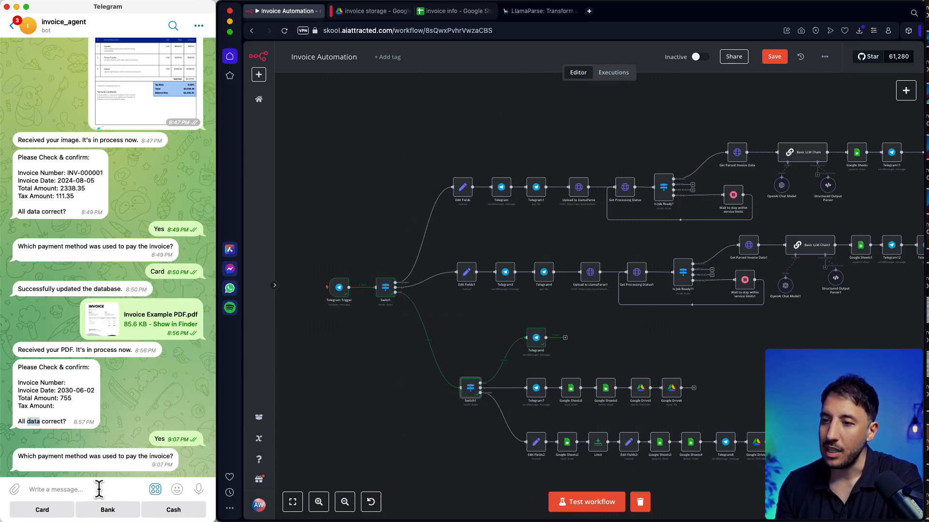
{"action": "left_click", "coordinate": [596, 507]}
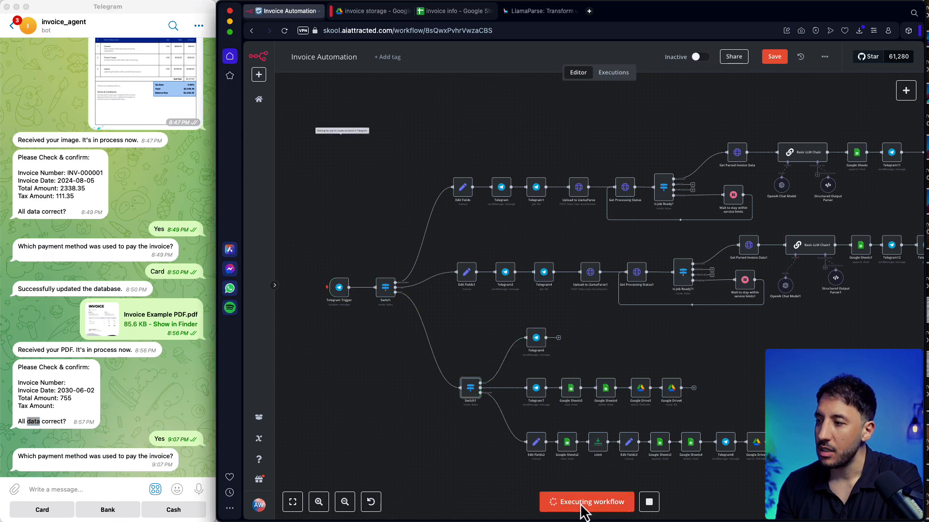
{"action": "left_click", "coordinate": [110, 515]}
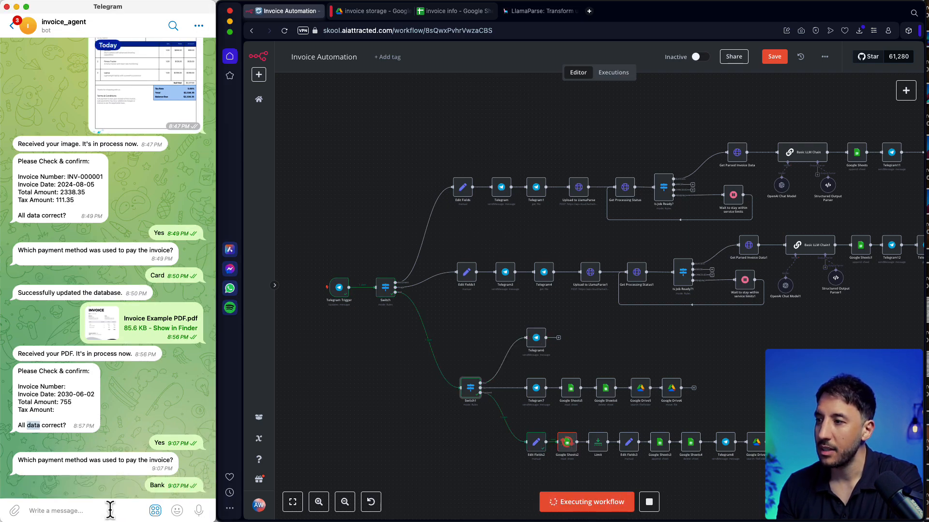
{"action": "left_click", "coordinate": [319, 503]}
{"action": "scroll", "coordinate": [752, 387], "scroll_direction": "down", "scroll_amount": 5}
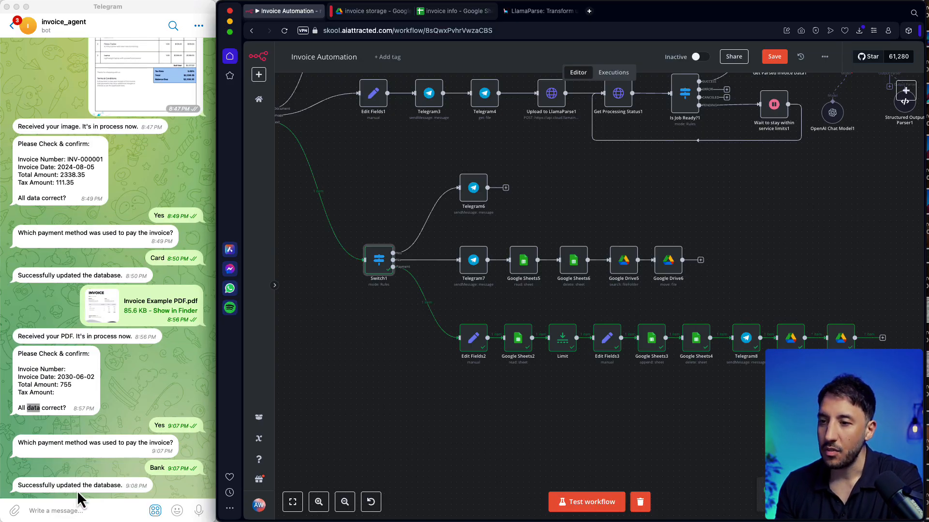
Step: Reopen the invoice info spreadsheet in the browser on its Final data sheet
{"action": "left_click", "coordinate": [421, 11]}
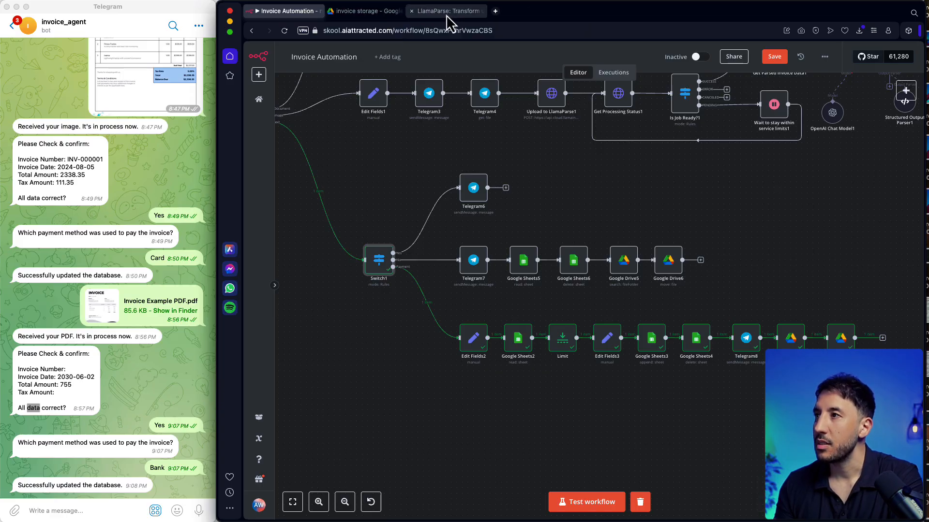
{"action": "left_click", "coordinate": [495, 11]}
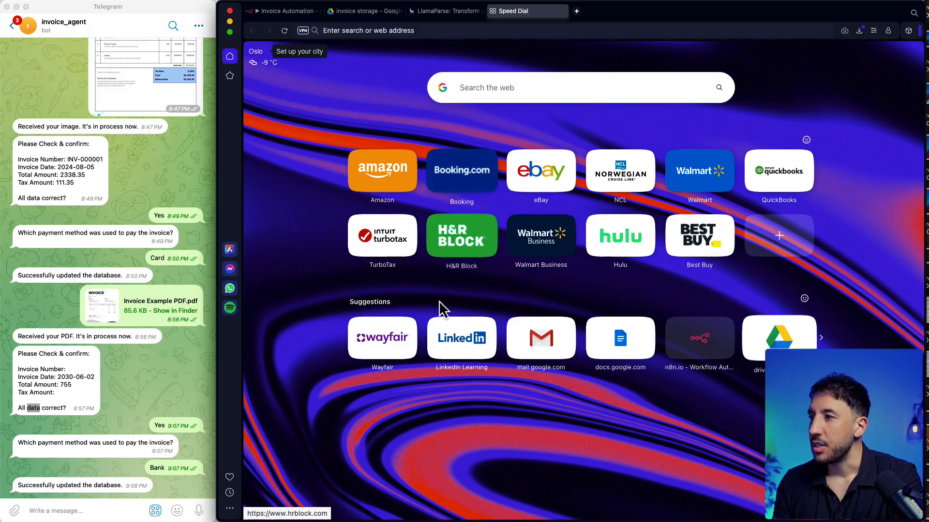
{"action": "left_click", "coordinate": [561, 350]}
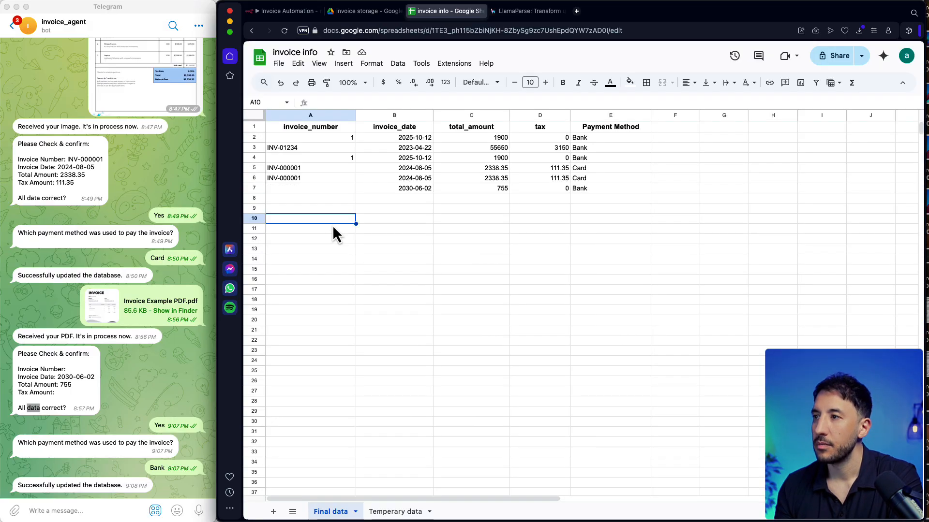
Step: Check row 7 of the Final data sheet from the invoice number through the payment method
{"action": "left_click", "coordinate": [315, 199]}
{"action": "key", "text": "Up"}
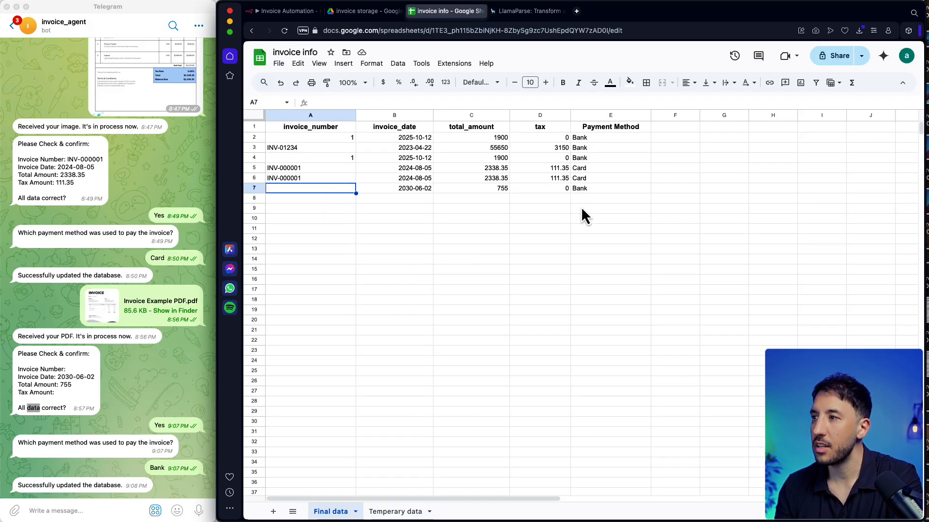
{"action": "key", "text": "Right"}
{"action": "key", "text": "Right"}
{"action": "key", "text": "Right"}
{"action": "key", "text": "Right"}
{"action": "key", "text": "Left"}
{"action": "key", "text": "Left"}
{"action": "key", "text": "Left"}
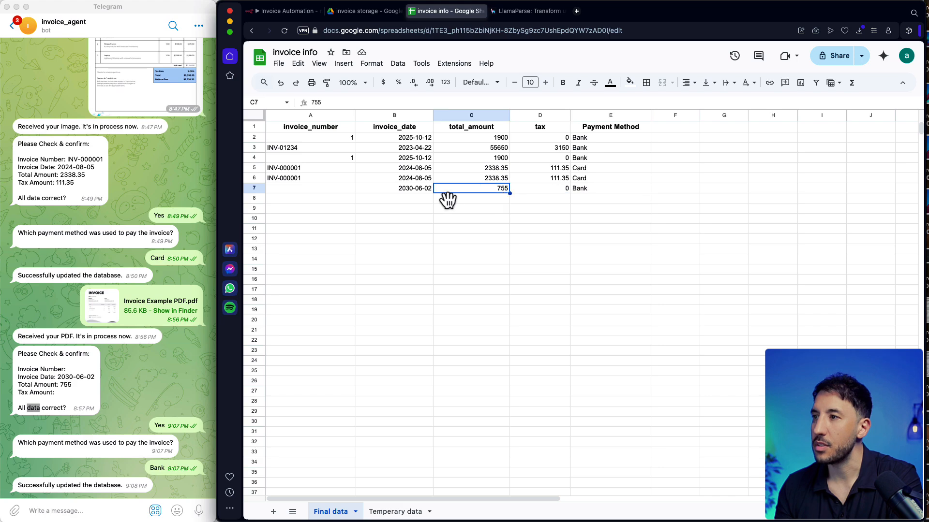
{"action": "left_click", "coordinate": [455, 241]}
{"action": "left_click_drag", "start_coordinate": [403, 188], "coordinate": [580, 189]}
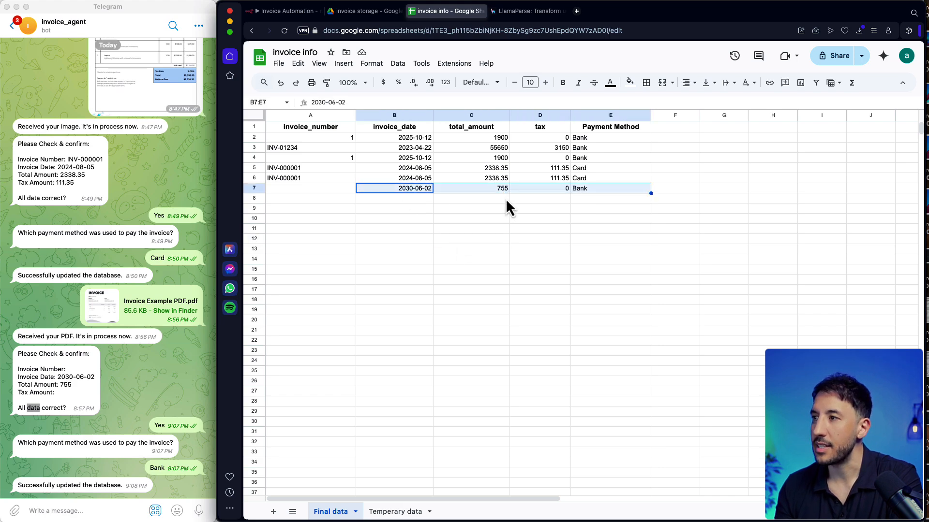
Step: Compare the invoice details in the bot's latest confirmation message with the row 7 entries, including total amount and payment method
{"action": "left_click", "coordinate": [103, 397]}
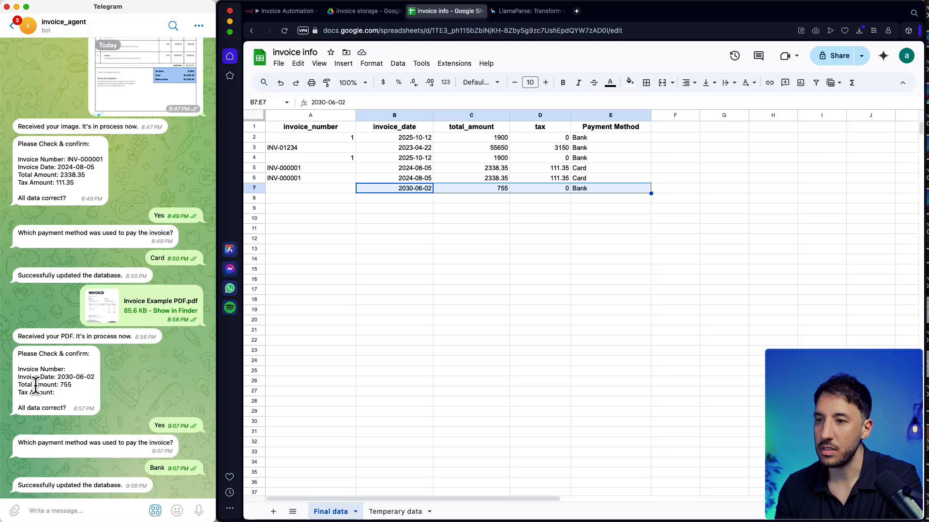
{"action": "triple_click", "coordinate": [68, 376]}
{"action": "left_click", "coordinate": [502, 264]}
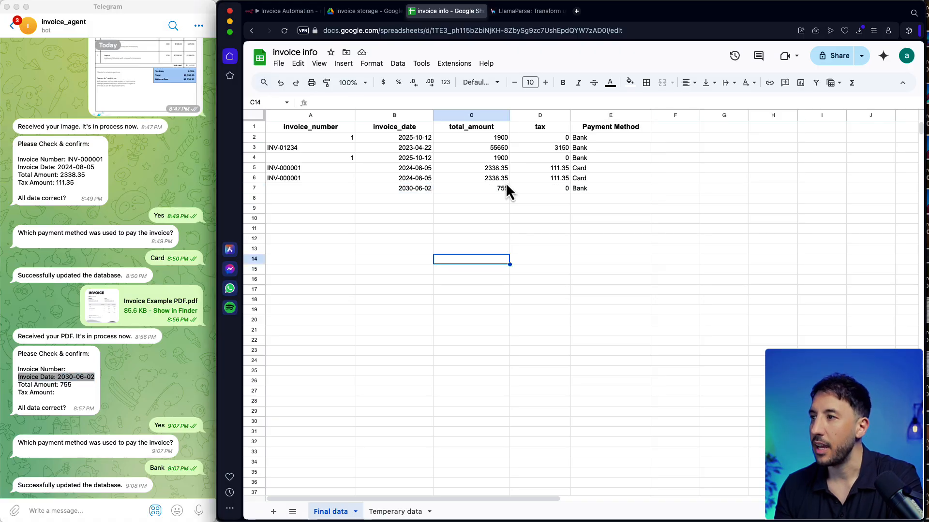
{"action": "left_click", "coordinate": [65, 401]}
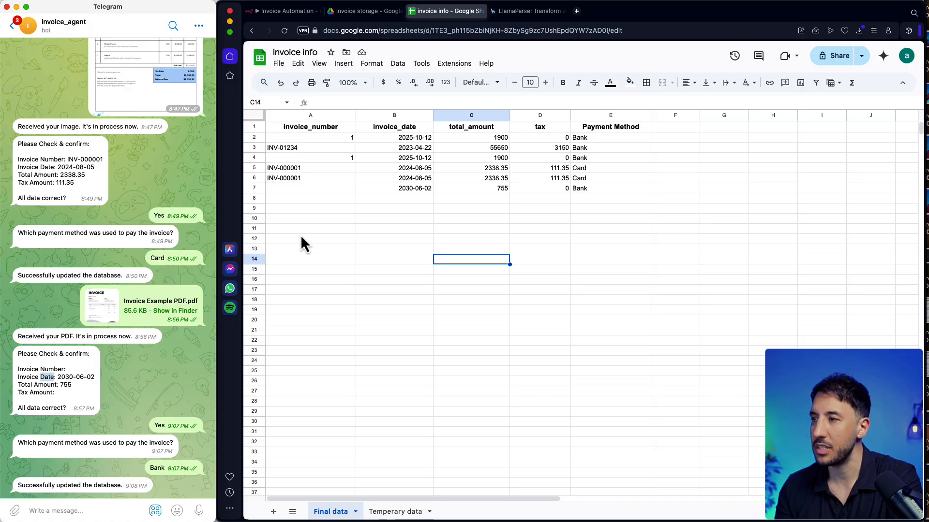
{"action": "left_click", "coordinate": [499, 190]}
{"action": "left_click", "coordinate": [334, 191]}
{"action": "left_click", "coordinate": [457, 191]}
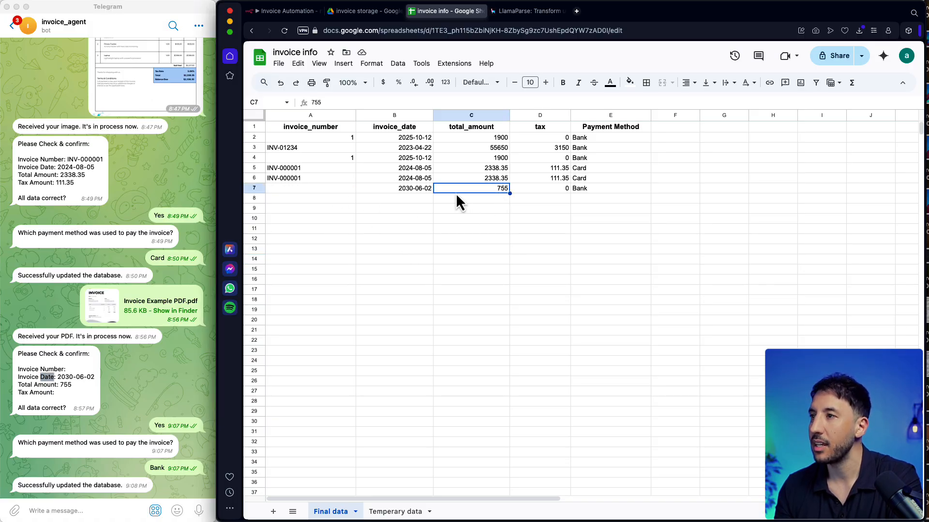
{"action": "left_click", "coordinate": [578, 191]}
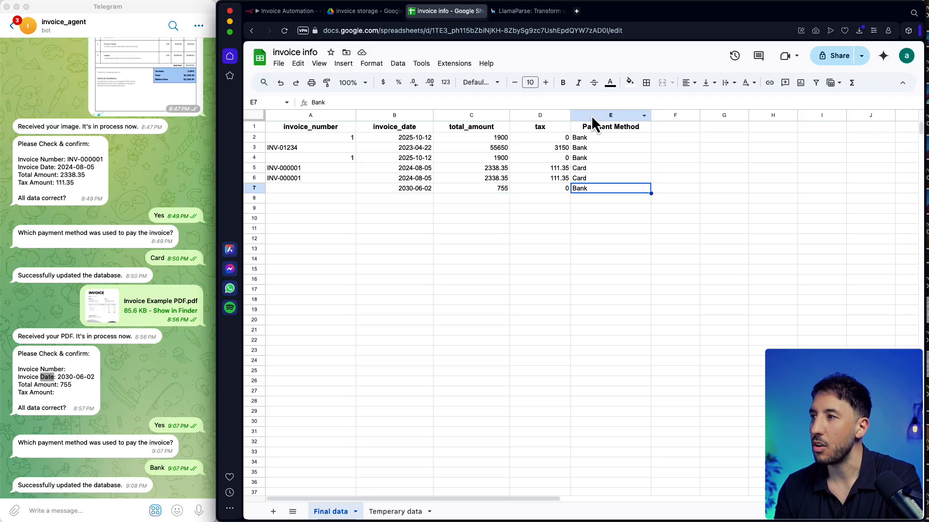
Step: Match the Bank reply in the Telegram chat against the payment method in the sheet's latest row
{"action": "double_click", "coordinate": [157, 465]}
{"action": "left_click", "coordinate": [520, 330]}
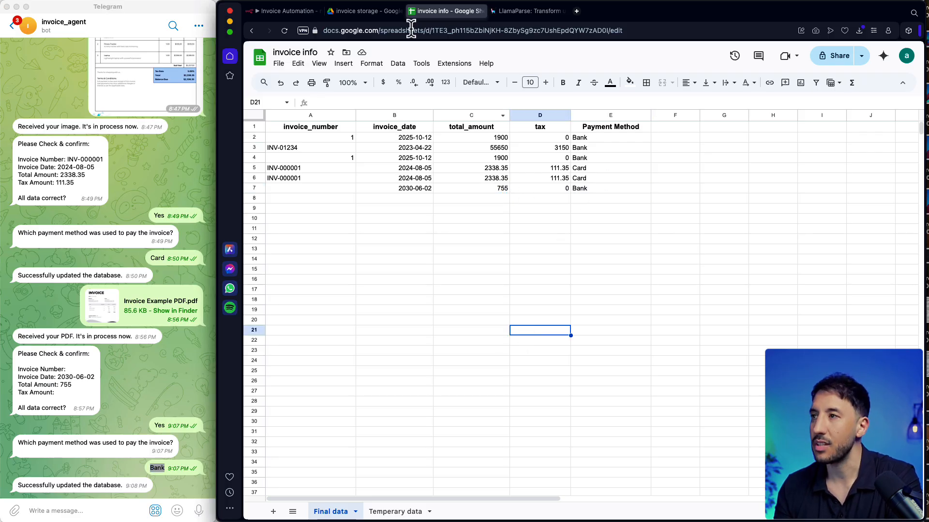
Step: Return to the Invoice Automation workflow and review the Switch1 routing rules through the Payment output
{"action": "left_click", "coordinate": [279, 12]}
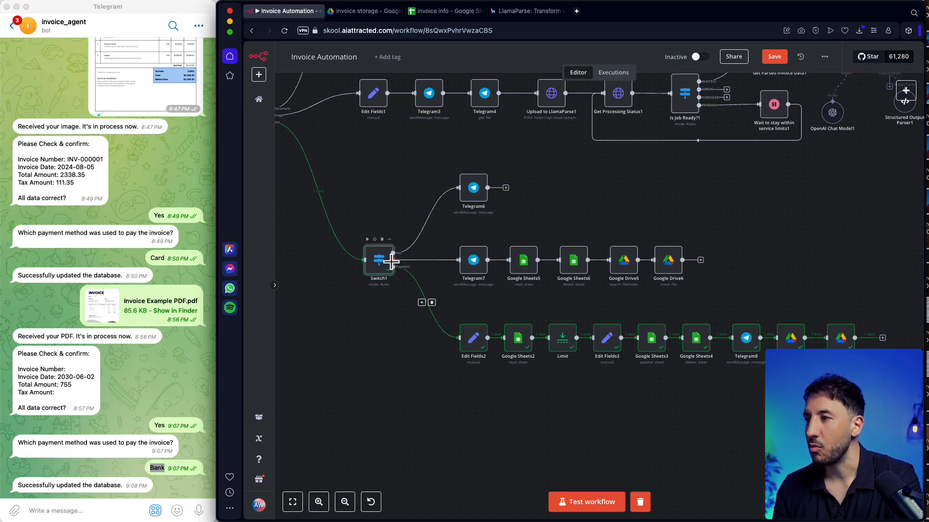
{"action": "double_click", "coordinate": [371, 263]}
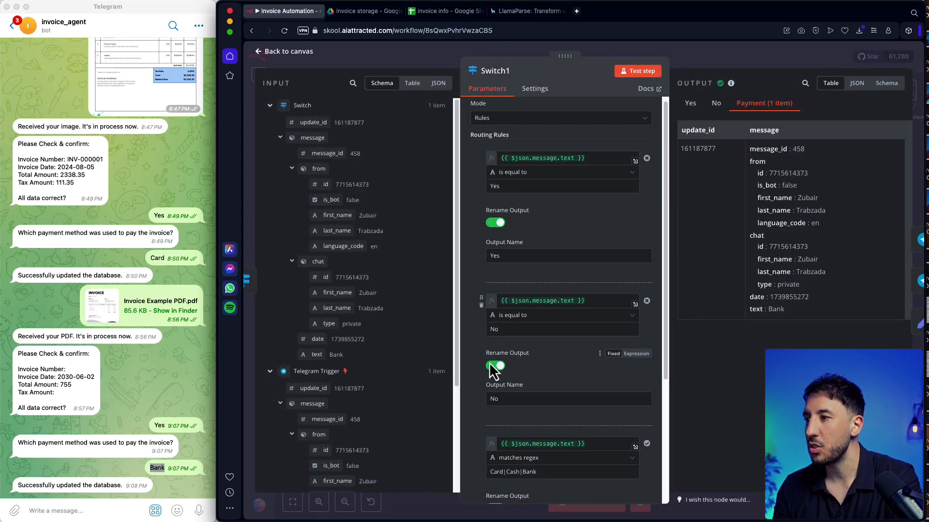
{"action": "scroll", "coordinate": [489, 362], "scroll_direction": "down", "scroll_amount": 5}
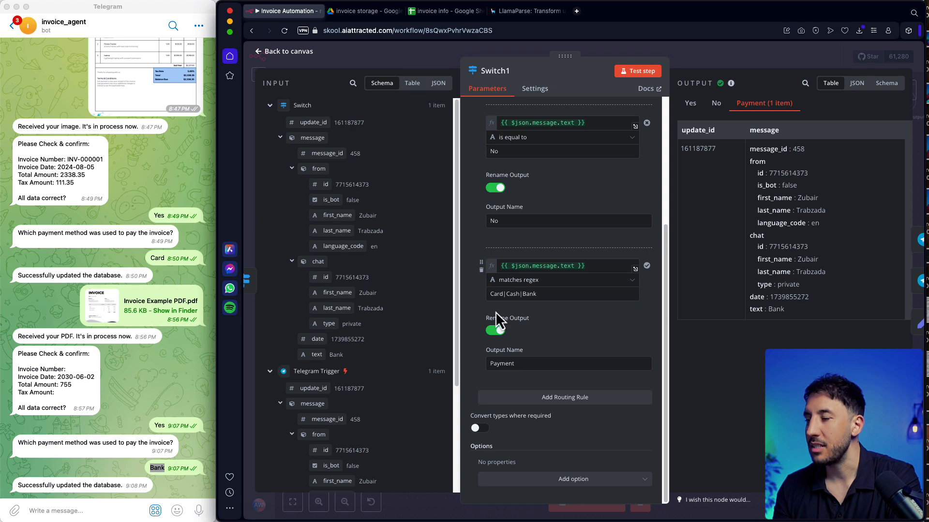
{"action": "left_click", "coordinate": [698, 55]}
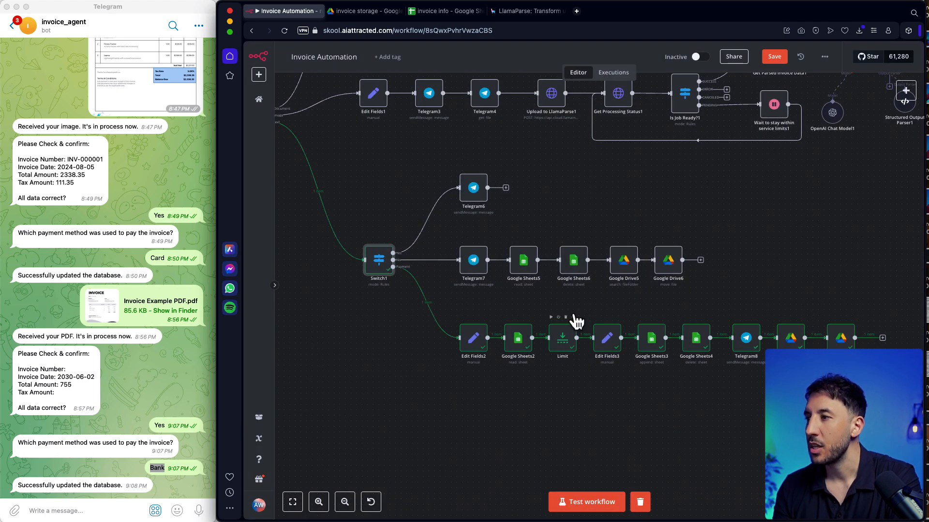
Step: Inspect the Edit Fields2 node's message fields and the Google Sheets2 node that reads rows from the Temperary data sheet
{"action": "double_click", "coordinate": [480, 353]}
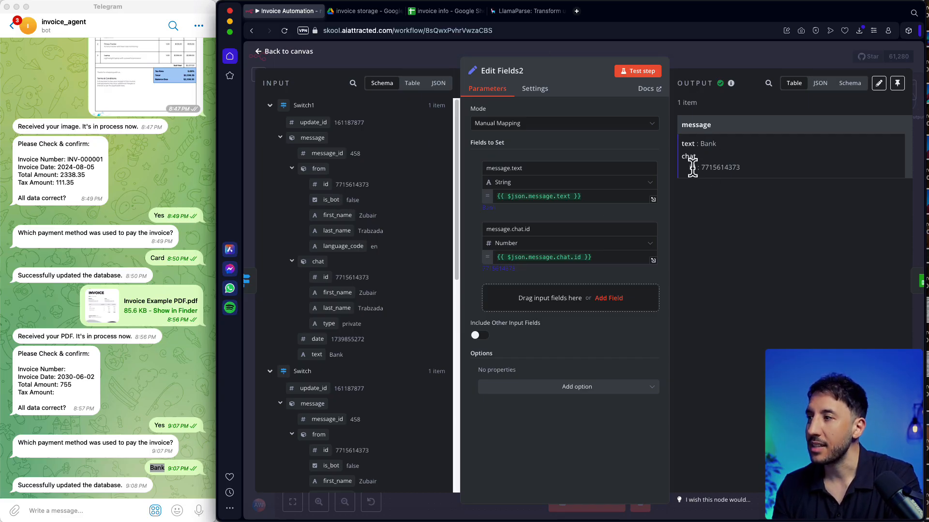
{"action": "left_click", "coordinate": [717, 63]}
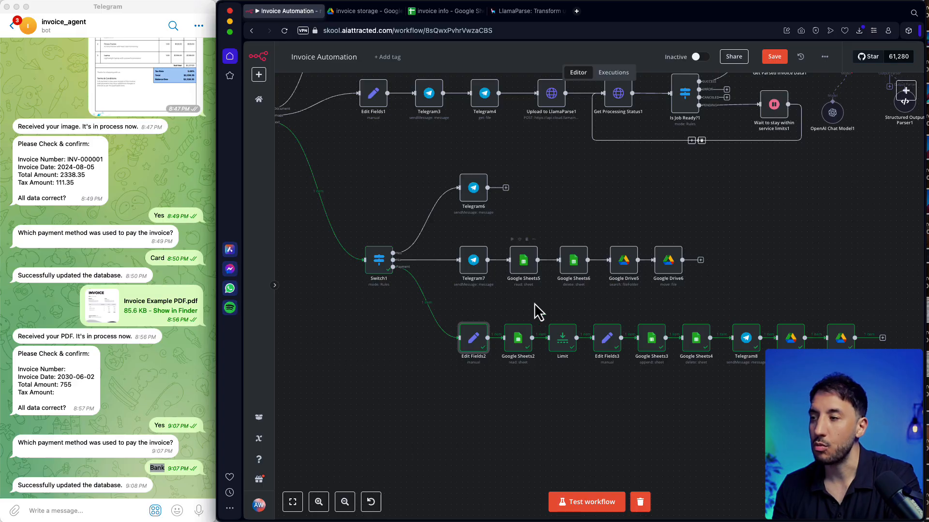
{"action": "double_click", "coordinate": [518, 348]}
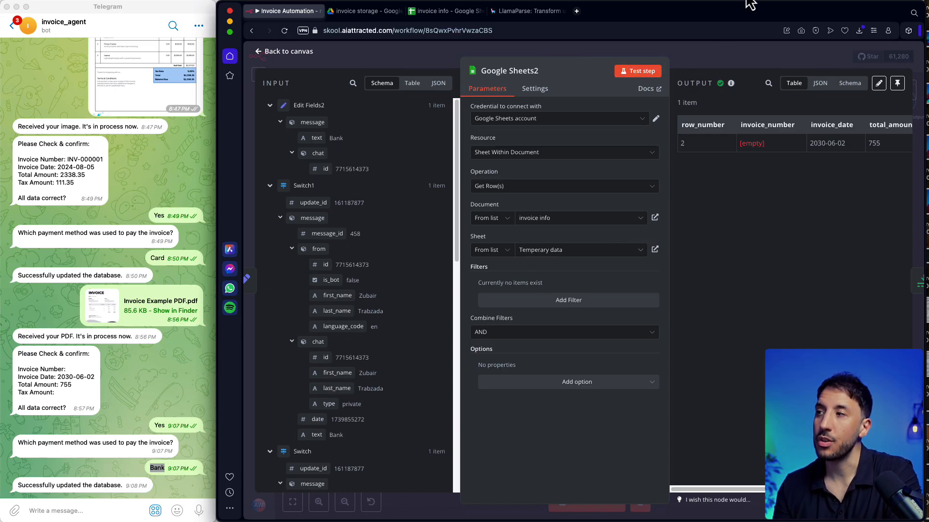
{"action": "left_click", "coordinate": [719, 57]}
Step: Check the row 7 values in the invoice info spreadsheet's Final data sheet, from invoice date to payment method
{"action": "left_click", "coordinate": [450, 11]}
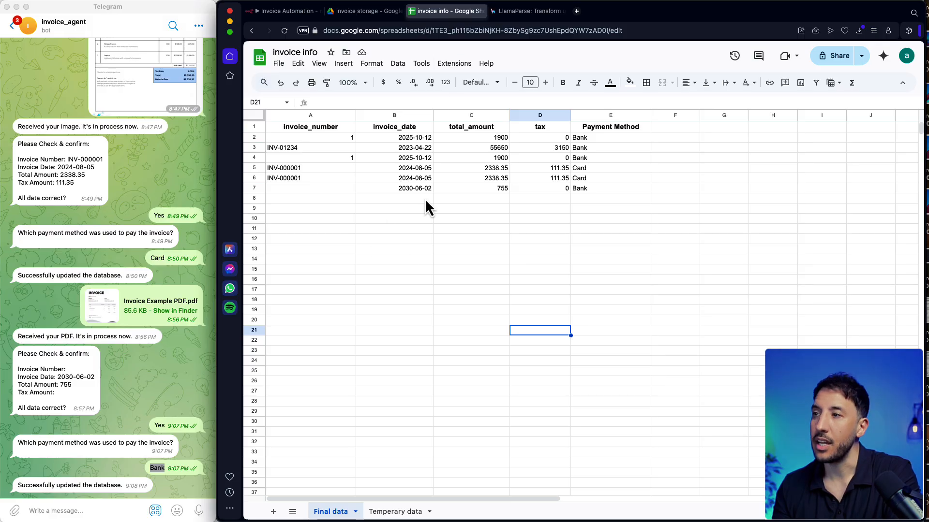
{"action": "left_click_drag", "start_coordinate": [427, 186], "coordinate": [524, 187]}
{"action": "left_click", "coordinate": [524, 187]}
{"action": "left_click", "coordinate": [598, 186]}
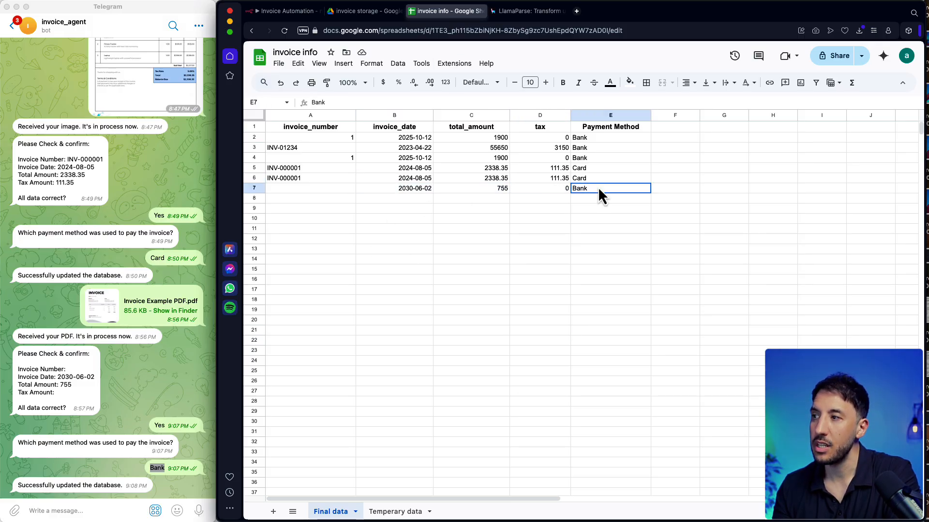
{"action": "double_click", "coordinate": [597, 186]}
{"action": "left_click", "coordinate": [538, 210]}
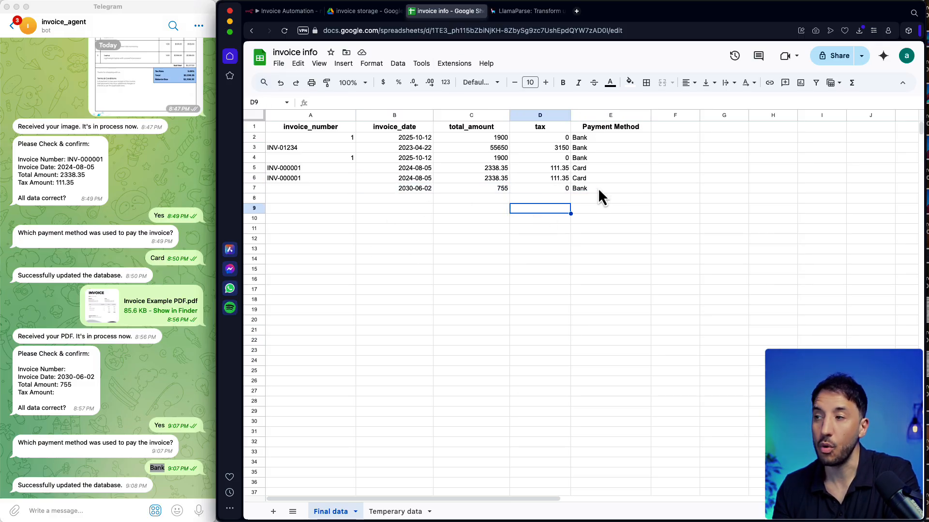
Step: Go back to the workflow and inspect the Limit node's maximum items, keep setting and output
{"action": "left_click", "coordinate": [279, 11]}
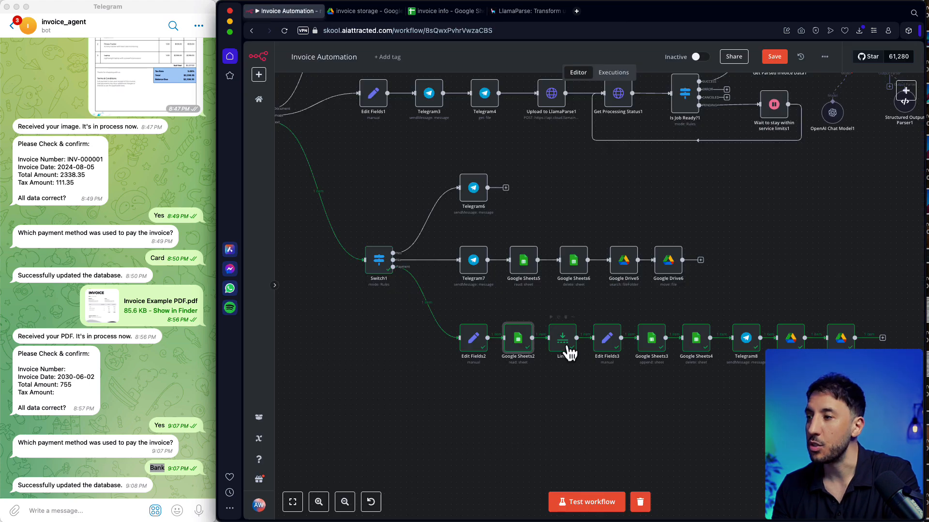
{"action": "double_click", "coordinate": [553, 340]}
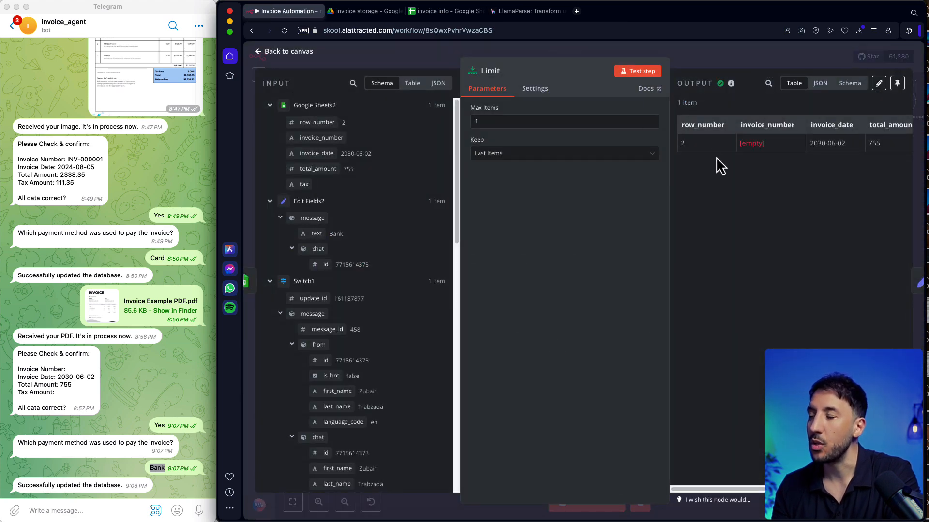
{"action": "left_click", "coordinate": [719, 51]}
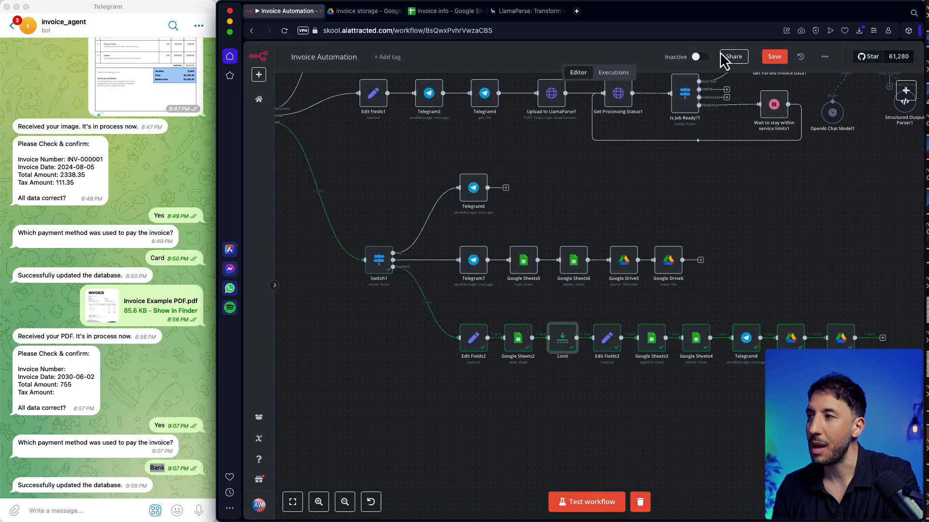
Step: Review the field mappings in the Edit Fields3 node, from invoice_number through Payment Method and row_number
{"action": "double_click", "coordinate": [608, 341]}
{"action": "scroll", "coordinate": [560, 254], "scroll_direction": "down", "scroll_amount": 2}
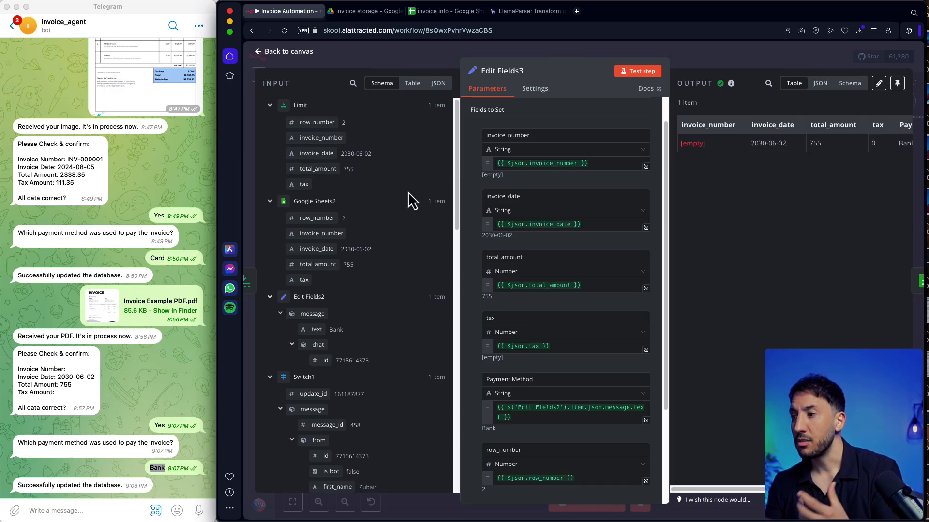
{"action": "scroll", "coordinate": [483, 261], "scroll_direction": "down", "scroll_amount": 3}
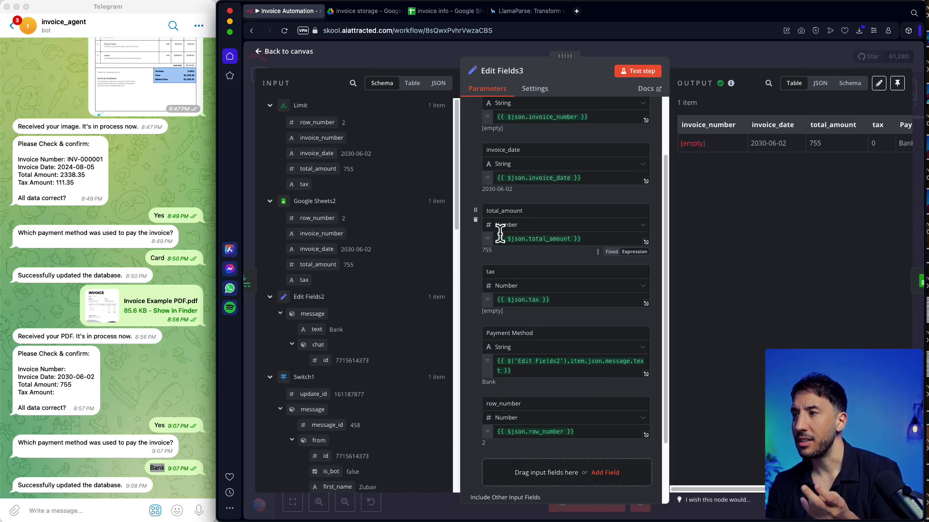
{"action": "scroll", "coordinate": [500, 235], "scroll_direction": "up", "scroll_amount": 5}
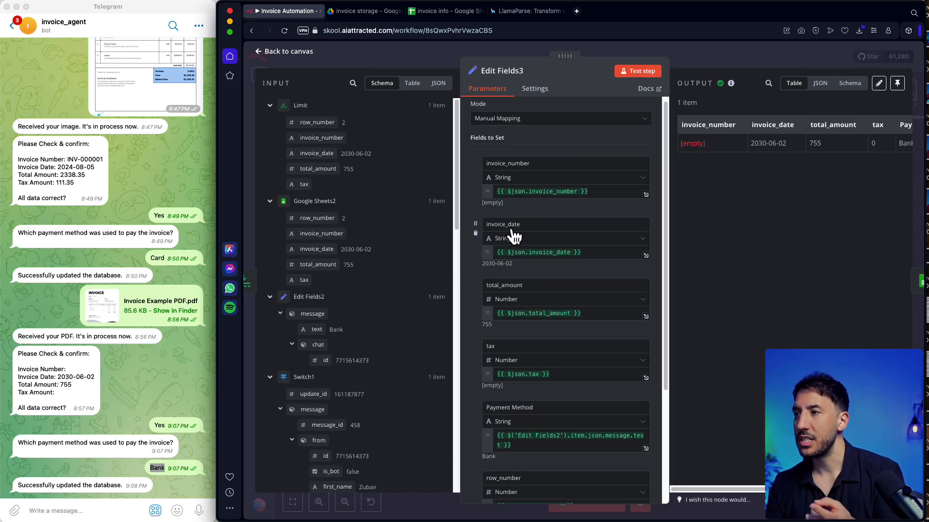
{"action": "scroll", "coordinate": [514, 396], "scroll_direction": "down", "scroll_amount": 8}
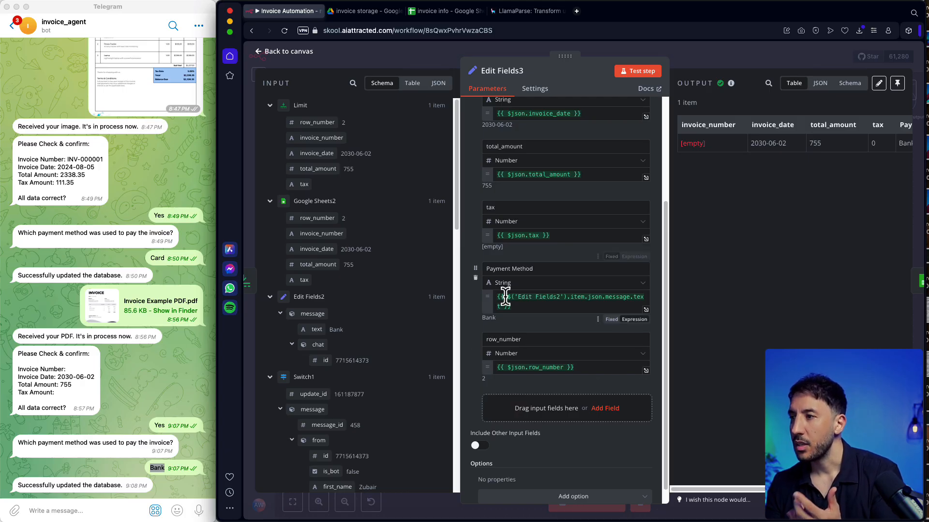
{"action": "left_click", "coordinate": [697, 51]}
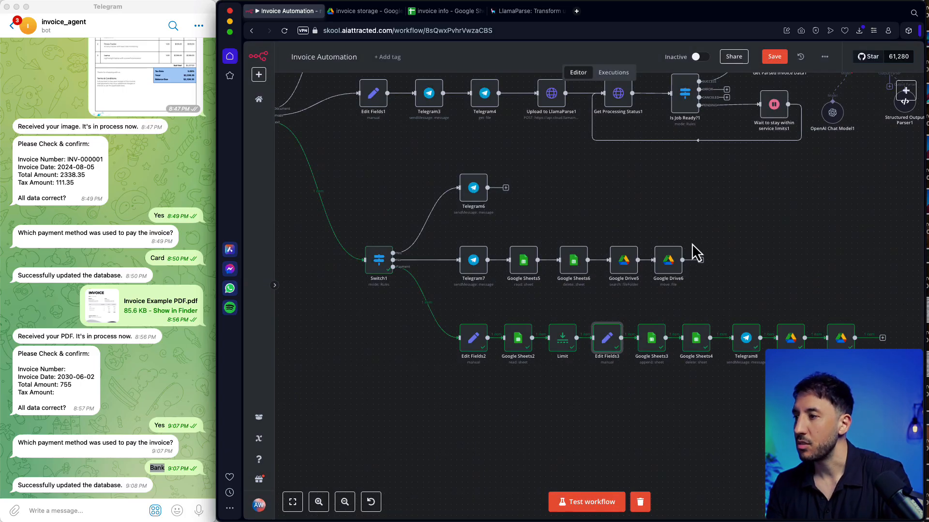
Step: Review the Google Sheets3 column mappings for Final data and the Google Sheets4 row deletion settings for Temperary data
{"action": "double_click", "coordinate": [657, 348]}
{"action": "scroll", "coordinate": [555, 259], "scroll_direction": "down", "scroll_amount": 5}
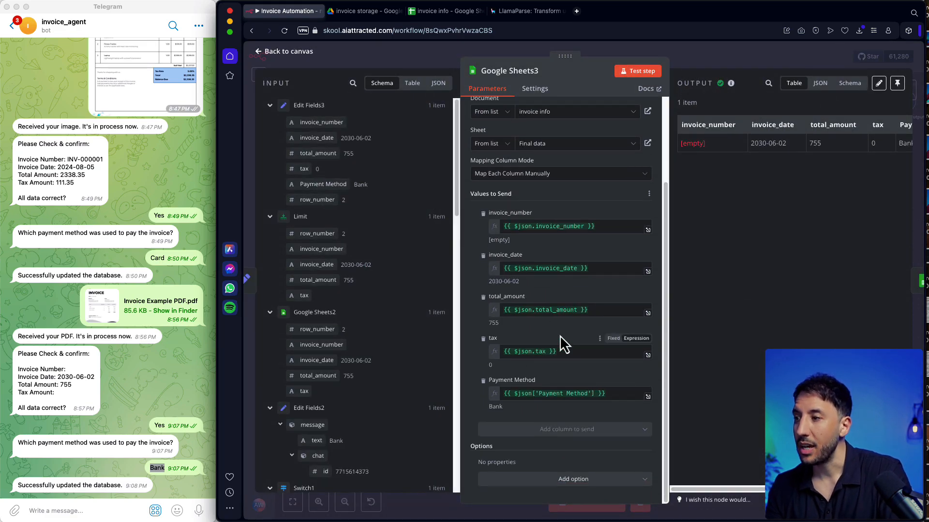
{"action": "left_click", "coordinate": [772, 59]}
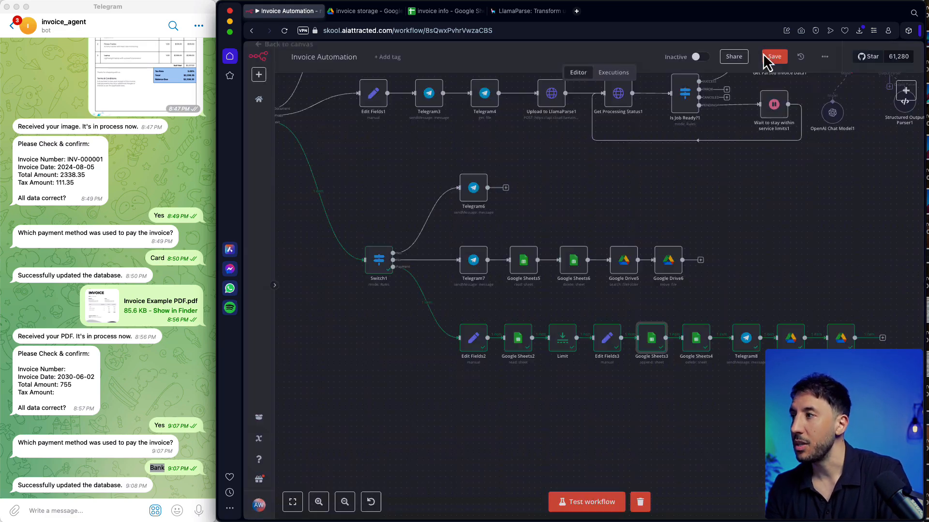
{"action": "double_click", "coordinate": [698, 338]}
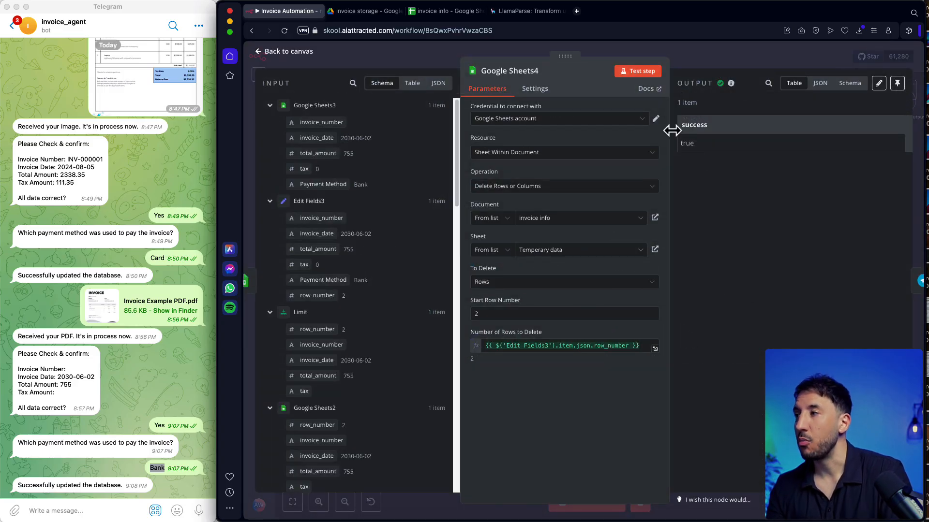
{"action": "left_click", "coordinate": [692, 60]}
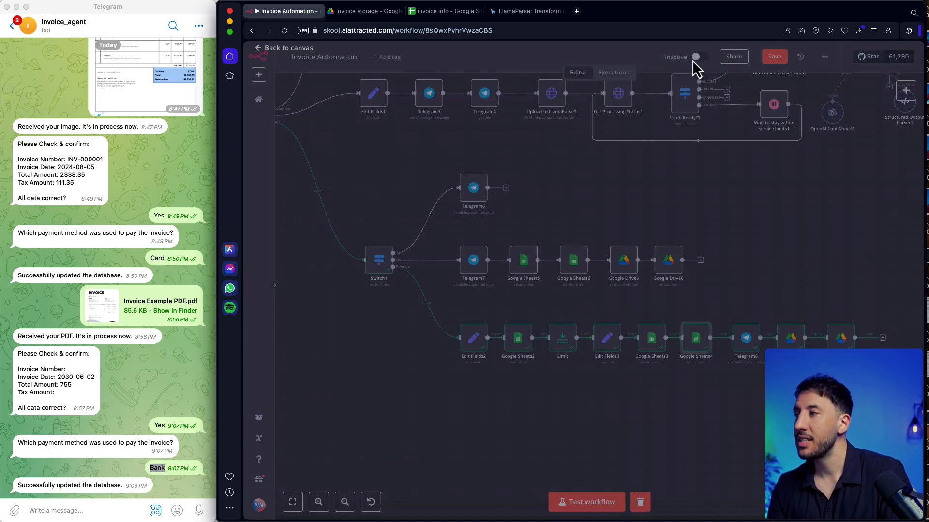
Step: Inspect the Telegram8 node's message text and match it with the bot's latest reply in the chat
{"action": "double_click", "coordinate": [748, 339]}
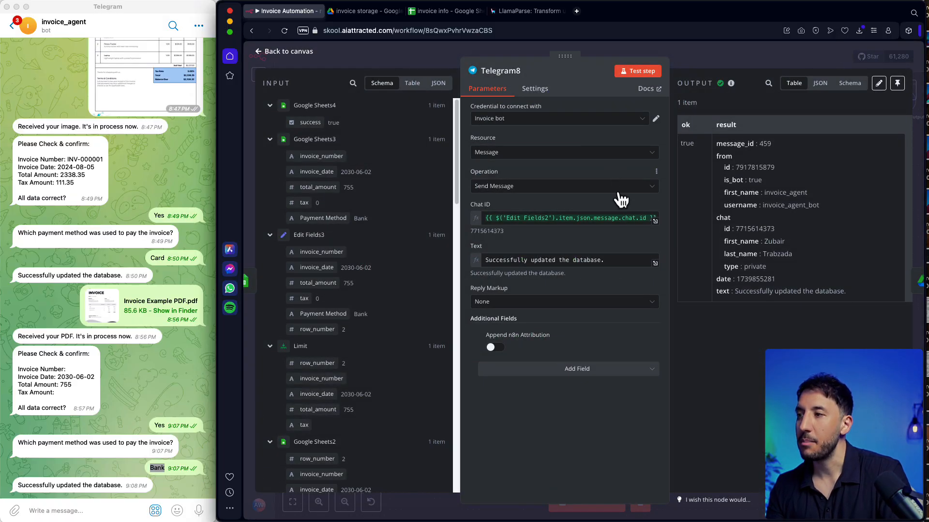
{"action": "double_click", "coordinate": [574, 260]}
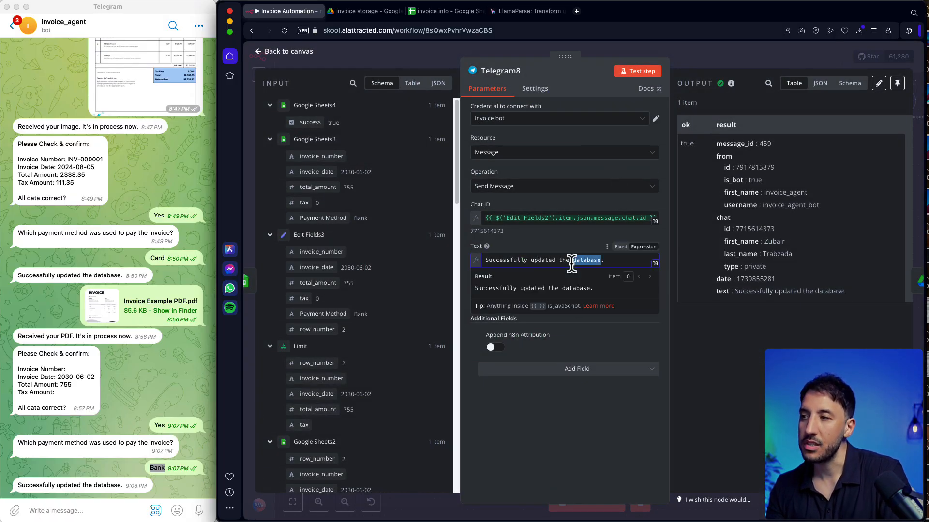
{"action": "left_click", "coordinate": [558, 384]}
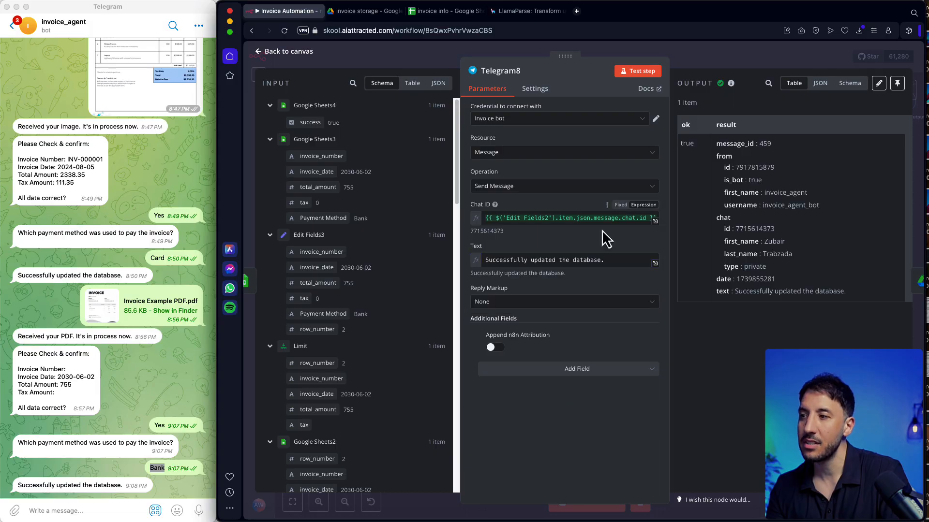
{"action": "left_click", "coordinate": [740, 57]}
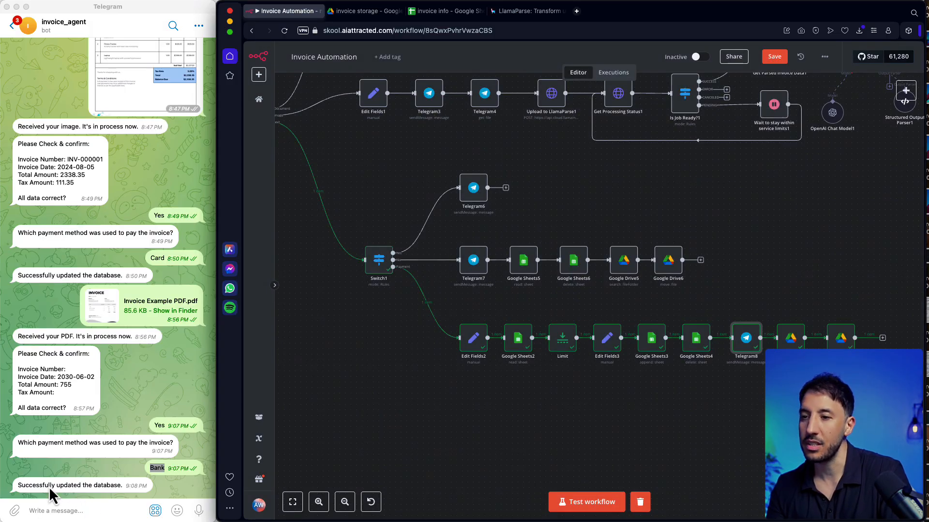
{"action": "double_click", "coordinate": [68, 486]}
{"action": "triple_click", "coordinate": [65, 485]}
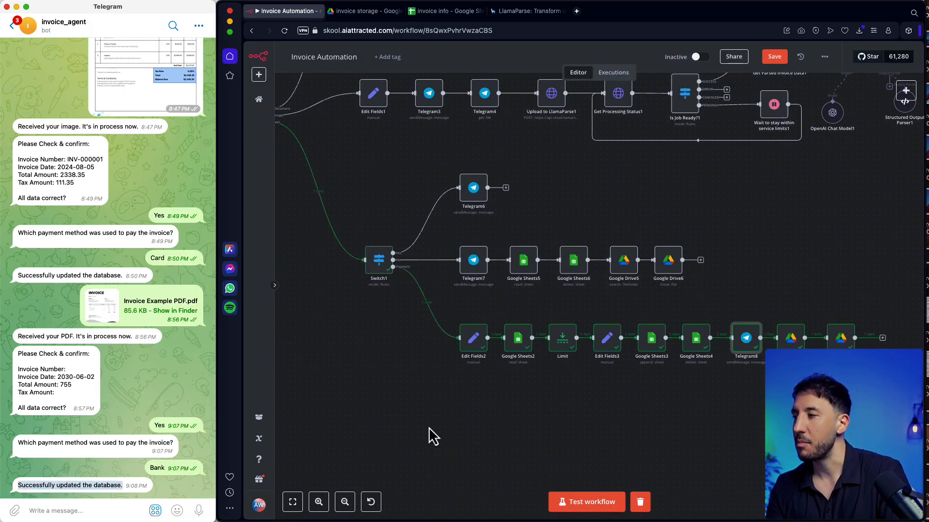
Step: Inspect the Google Drive3 node's Draft folder search and open the final Google Drive node of the payment branch
{"action": "double_click", "coordinate": [791, 338]}
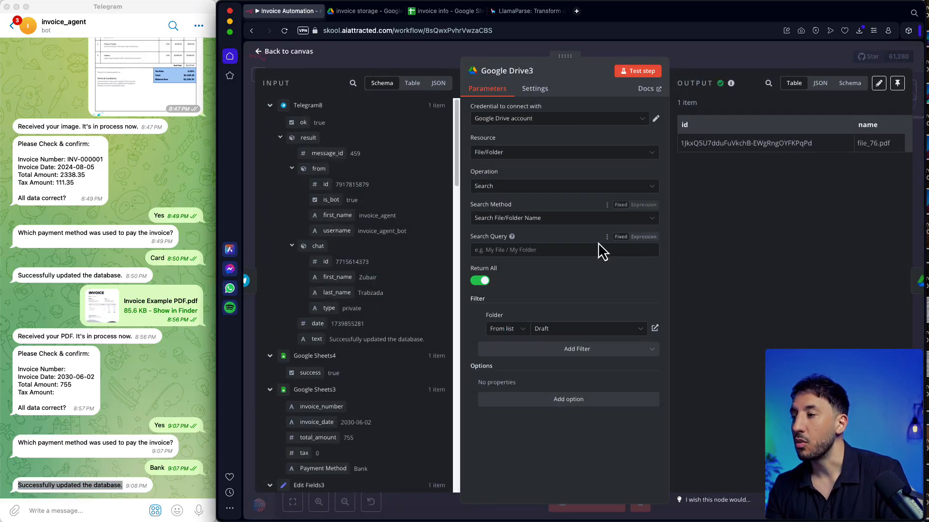
{"action": "left_click", "coordinate": [724, 62]}
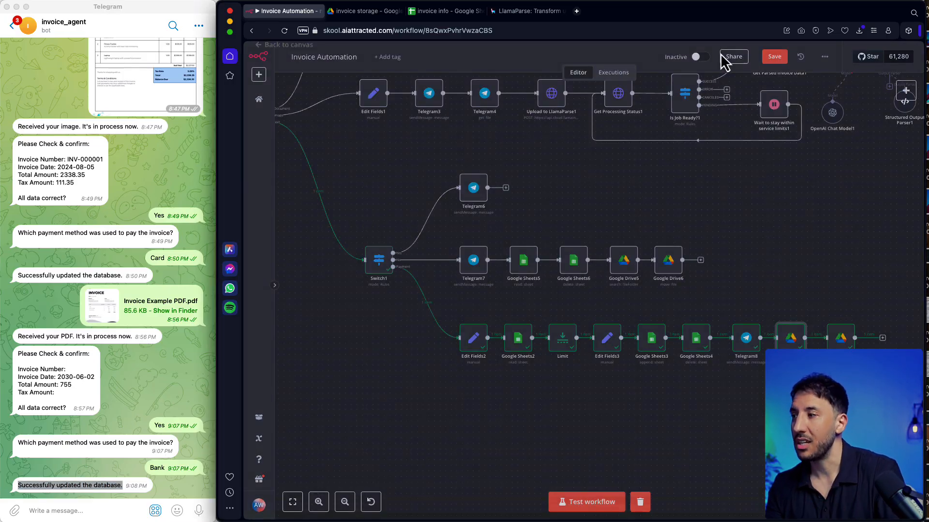
{"action": "double_click", "coordinate": [846, 339]}
Step: Reload the invoice storage folder in Google Drive and preview the invoice in file_76.pdf
{"action": "left_click", "coordinate": [360, 14]}
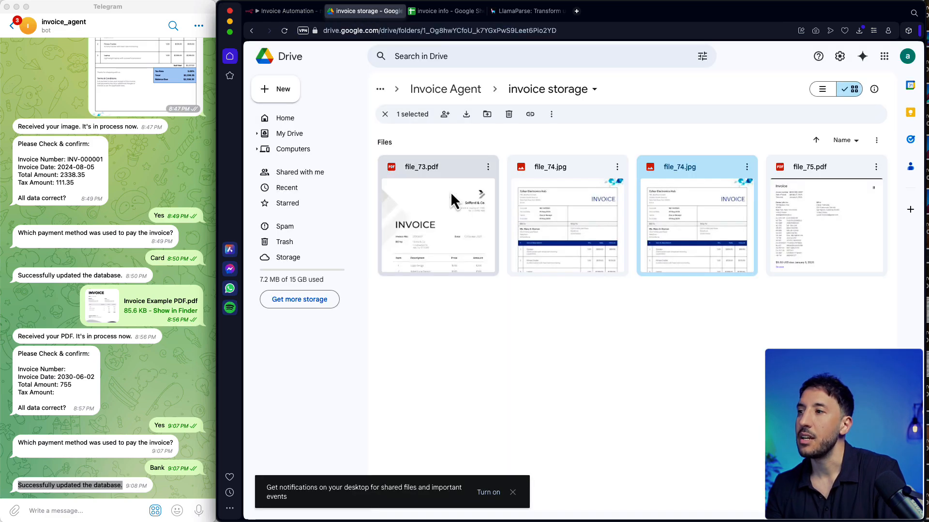
{"action": "left_click", "coordinate": [283, 31]}
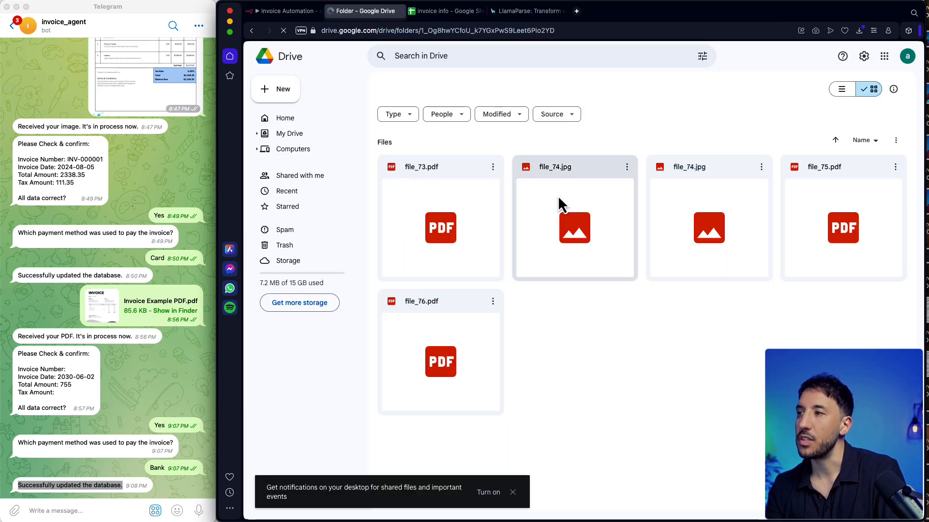
{"action": "double_click", "coordinate": [438, 342]}
{"action": "scroll", "coordinate": [573, 338], "scroll_direction": "down", "scroll_amount": 3}
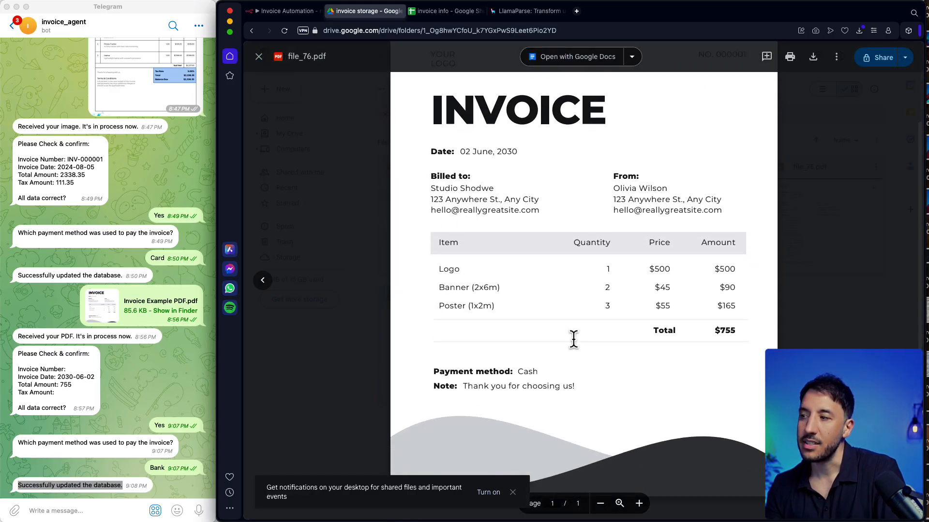
{"action": "scroll", "coordinate": [573, 338], "scroll_direction": "up", "scroll_amount": 3}
{"action": "left_click", "coordinate": [283, 243]}
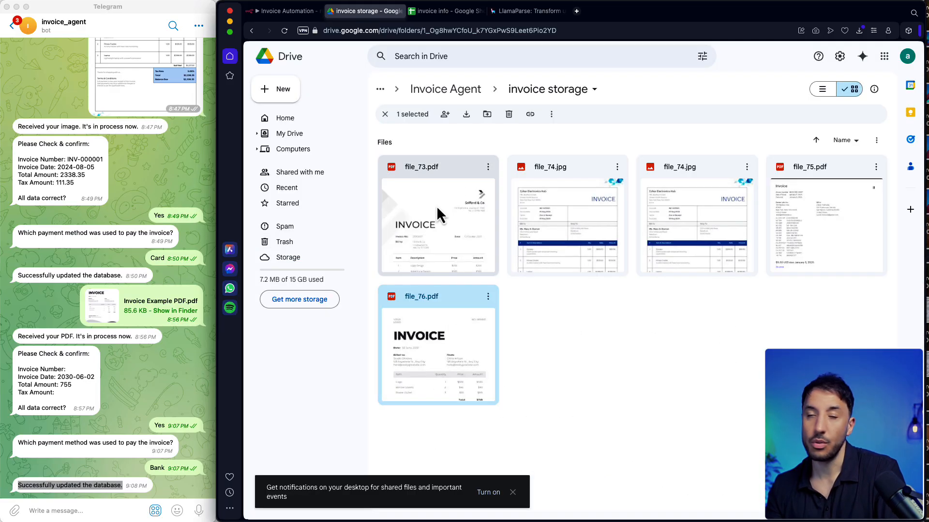
Step: Return to the Invoice Automation workflow and close the open Google Drive node
{"action": "left_click", "coordinate": [284, 17]}
{"action": "left_click", "coordinate": [427, 61]}
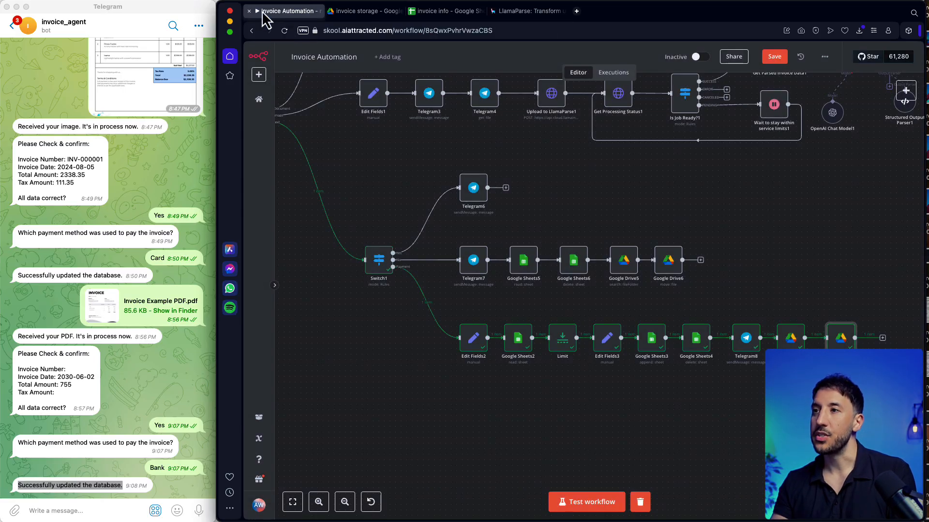
Step: Enlarge the browser window and fit the entire Invoice Automation workflow on the canvas for review
{"action": "double_click", "coordinate": [219, 5]}
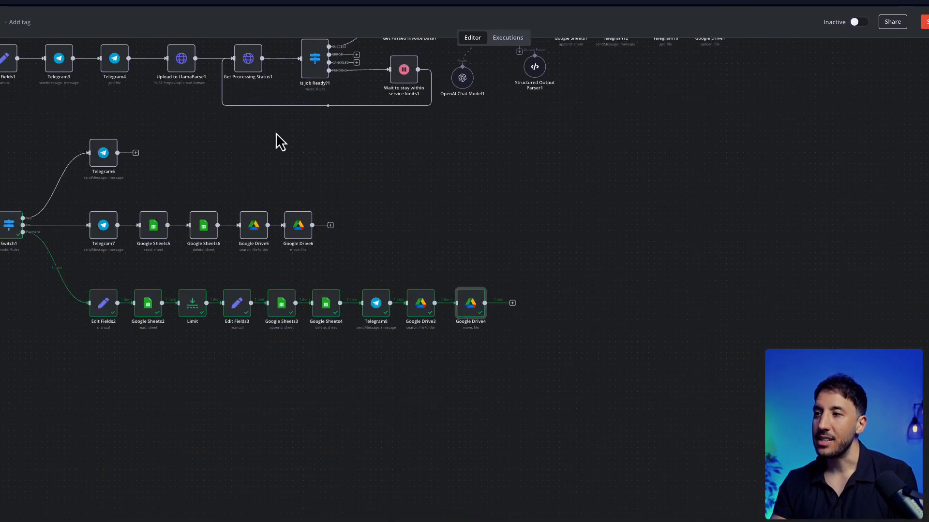
{"action": "left_click", "coordinate": [78, 503]}
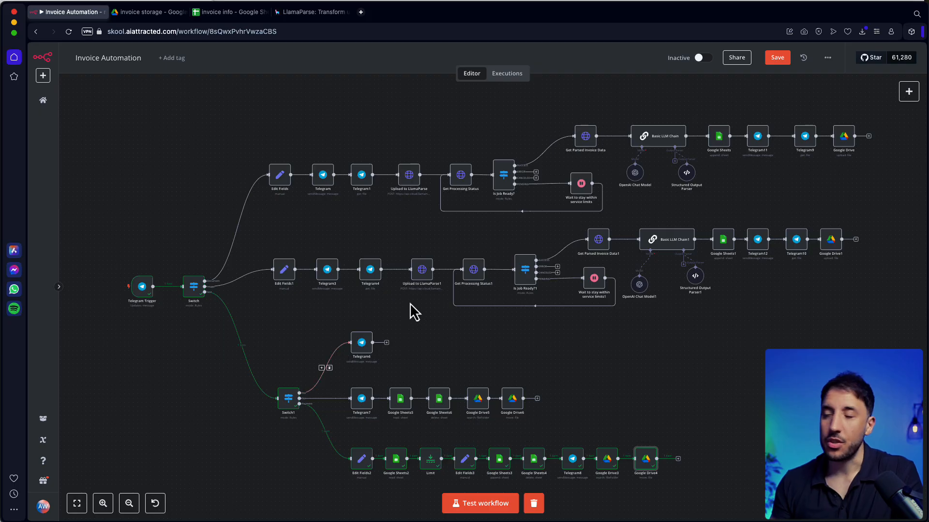
{"action": "scroll", "coordinate": [666, 353], "scroll_direction": "down", "scroll_amount": 1}
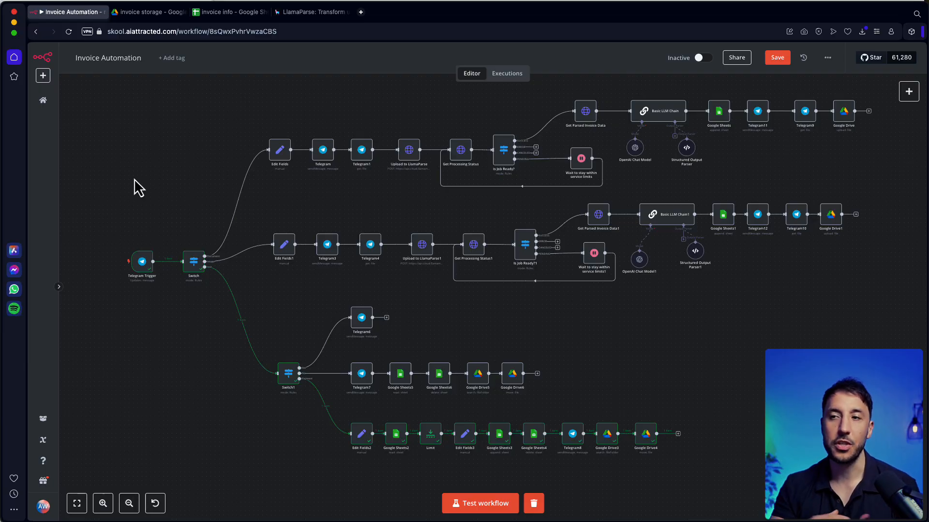
Step: Switch to the AI Workshop community on Skool and look through the pinned and recent posts in its feed
{"action": "left_click_drag", "start_coordinate": [367, 521], "coordinate": [253, 16]}
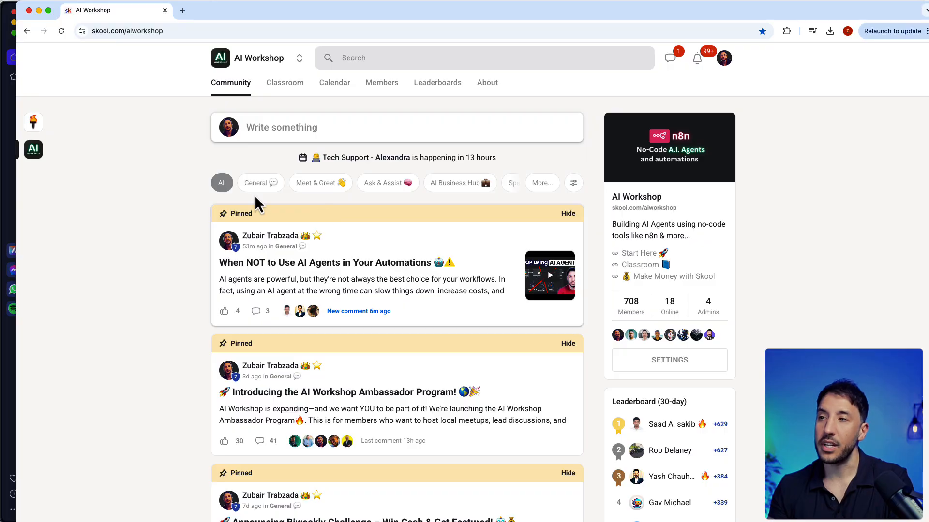
{"action": "scroll", "coordinate": [297, 294], "scroll_direction": "down", "scroll_amount": 10}
{"action": "scroll", "coordinate": [290, 310], "scroll_direction": "up", "scroll_amount": 1}
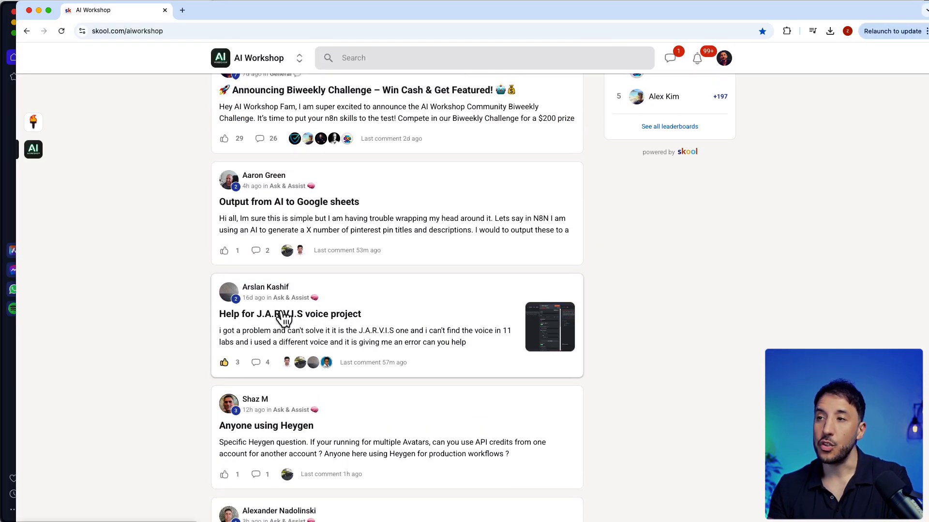
{"action": "scroll", "coordinate": [284, 318], "scroll_direction": "up", "scroll_amount": 4}
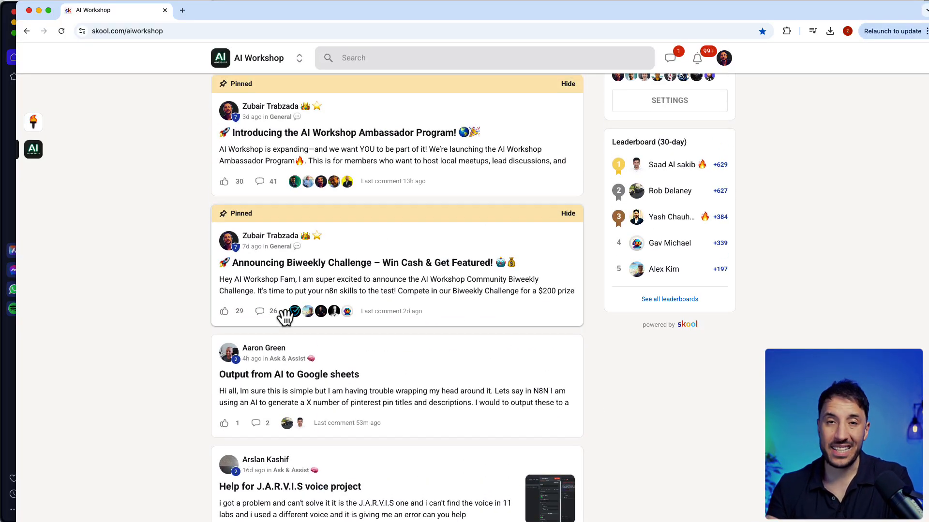
{"action": "scroll", "coordinate": [285, 315], "scroll_direction": "up", "scroll_amount": 5}
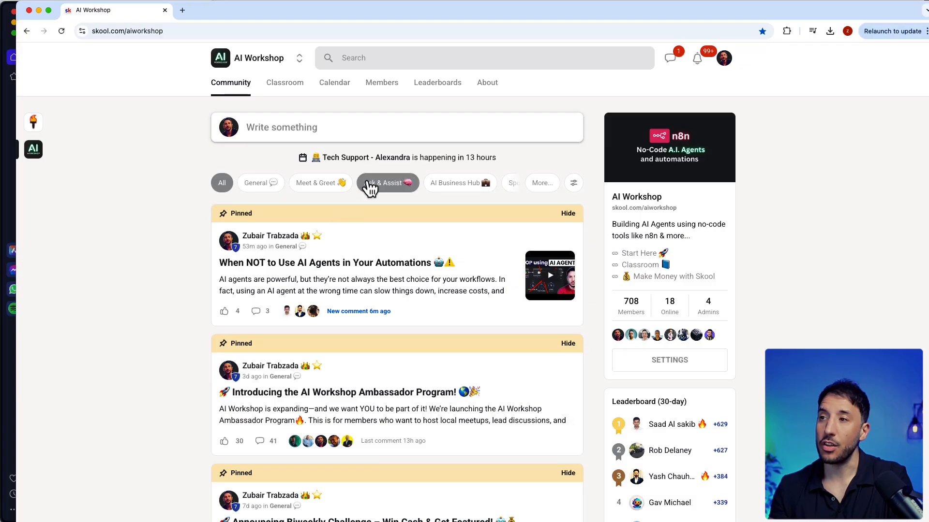
Step: Filter the community posts by AI Business Hub and by Collective Wisdom, and look through the Collective Wisdom posts
{"action": "left_click", "coordinate": [435, 191]}
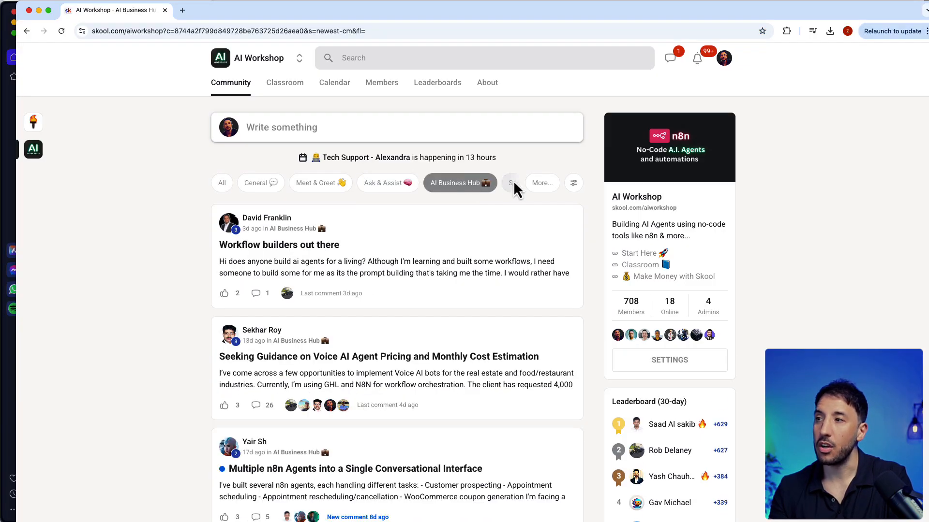
{"action": "left_click", "coordinate": [542, 186]}
{"action": "left_click", "coordinate": [249, 207]}
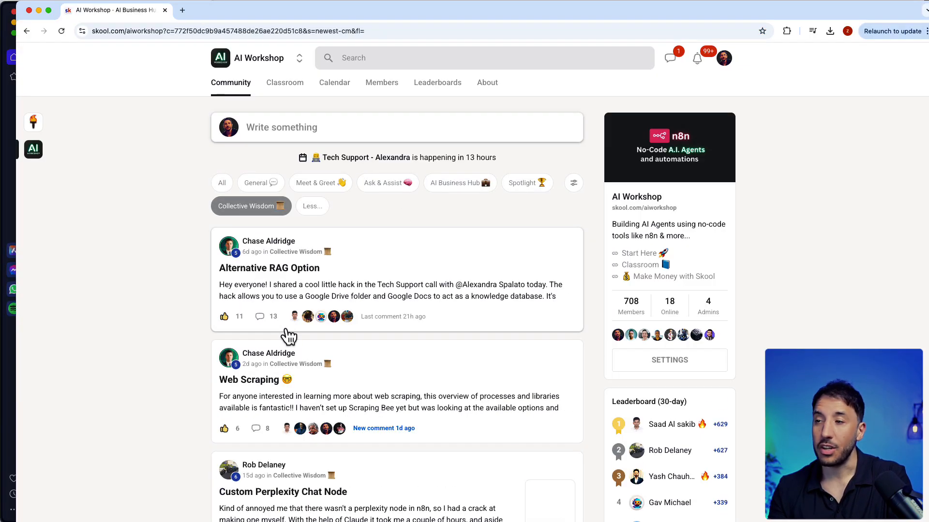
{"action": "scroll", "coordinate": [288, 336], "scroll_direction": "down", "scroll_amount": 4}
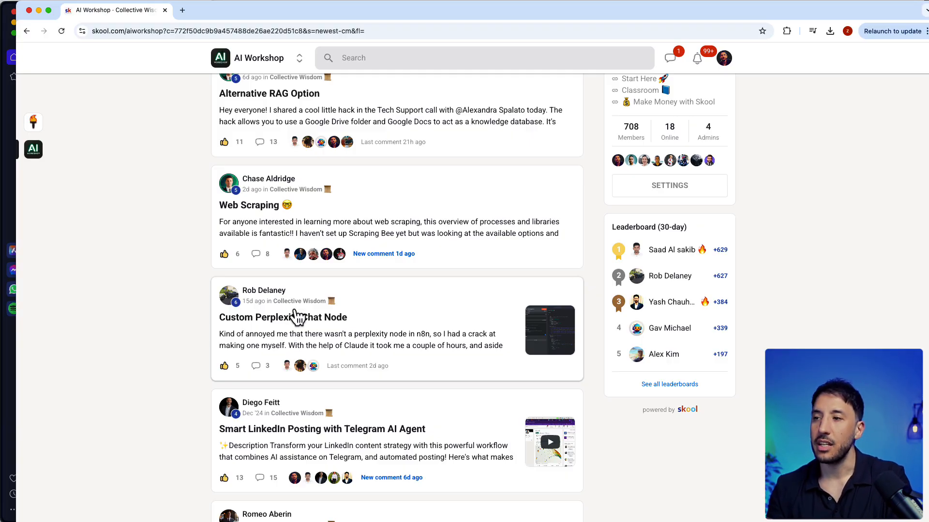
{"action": "scroll", "coordinate": [296, 318], "scroll_direction": "up", "scroll_amount": 4}
Step: Show all community posts again, open the pinned Biweekly Challenge announcement and expand its full text
{"action": "left_click", "coordinate": [233, 189]}
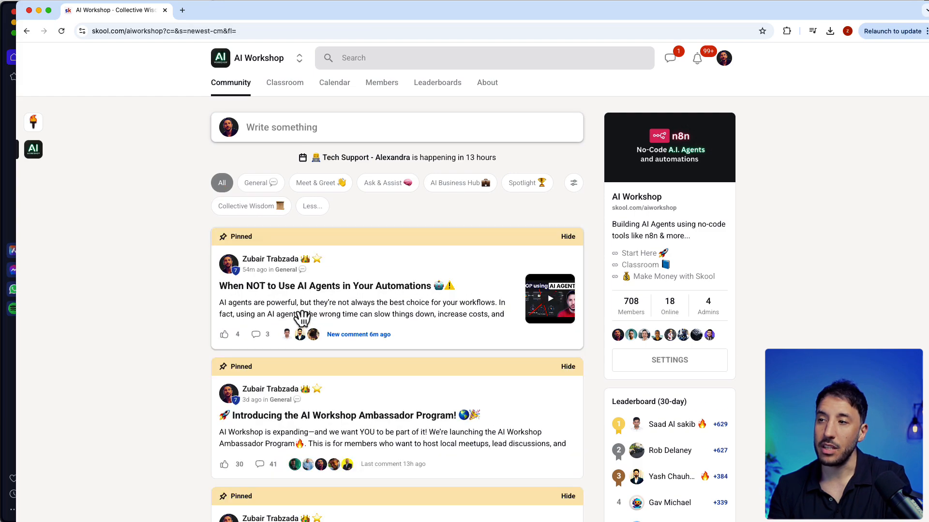
{"action": "left_click", "coordinate": [279, 412]}
{"action": "left_click", "coordinate": [251, 334]}
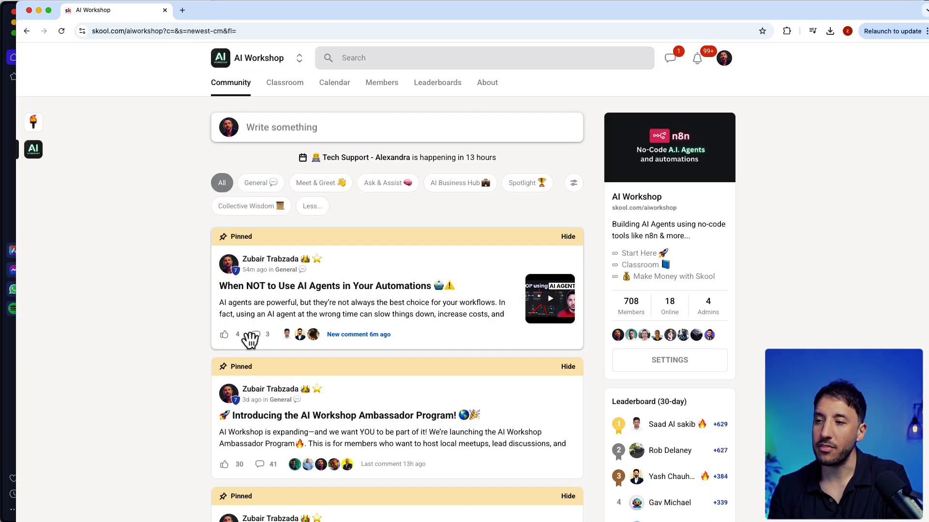
{"action": "scroll", "coordinate": [255, 353], "scroll_direction": "down", "scroll_amount": 6}
{"action": "left_click", "coordinate": [399, 291]}
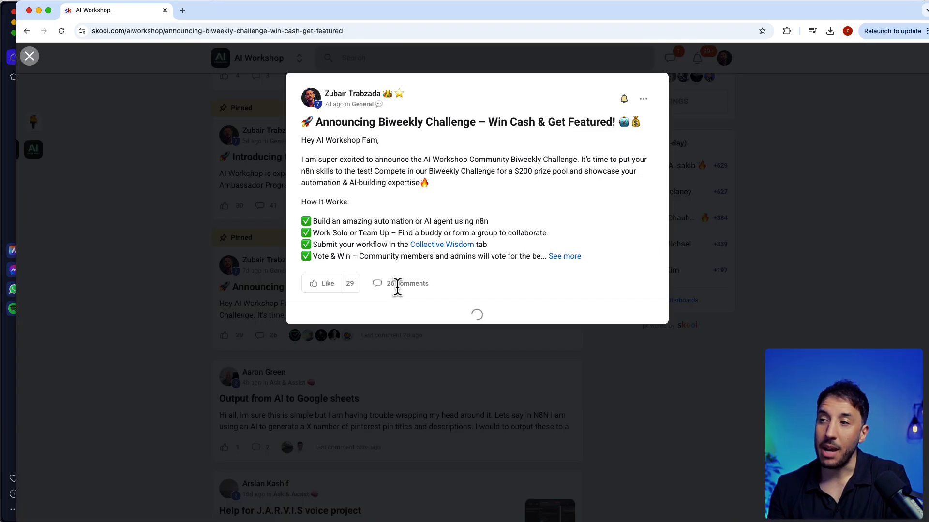
{"action": "left_click", "coordinate": [564, 257]}
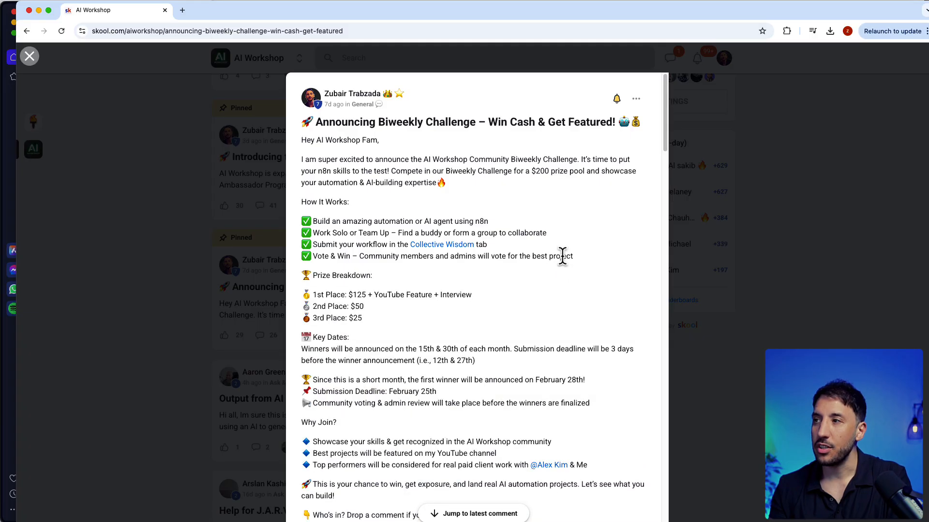